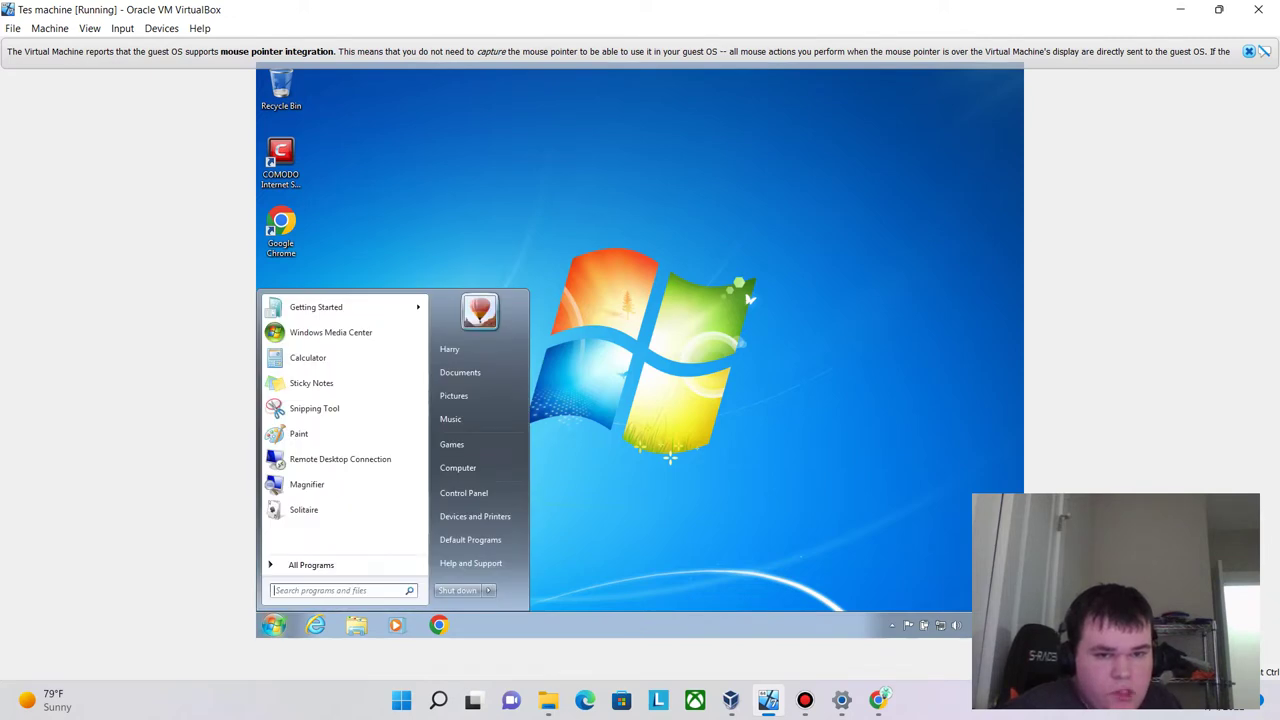
pyautogui.press('Escape')
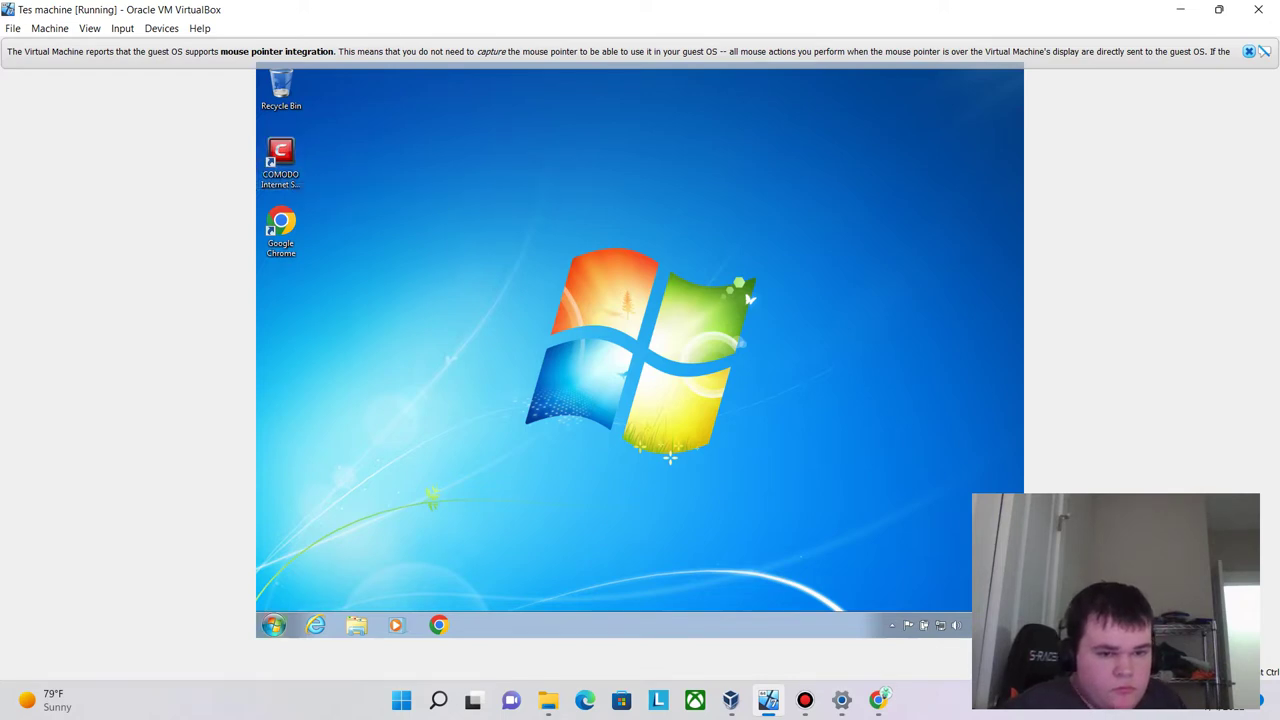
pyautogui.click(273, 625)
pyautogui.click(300, 565)
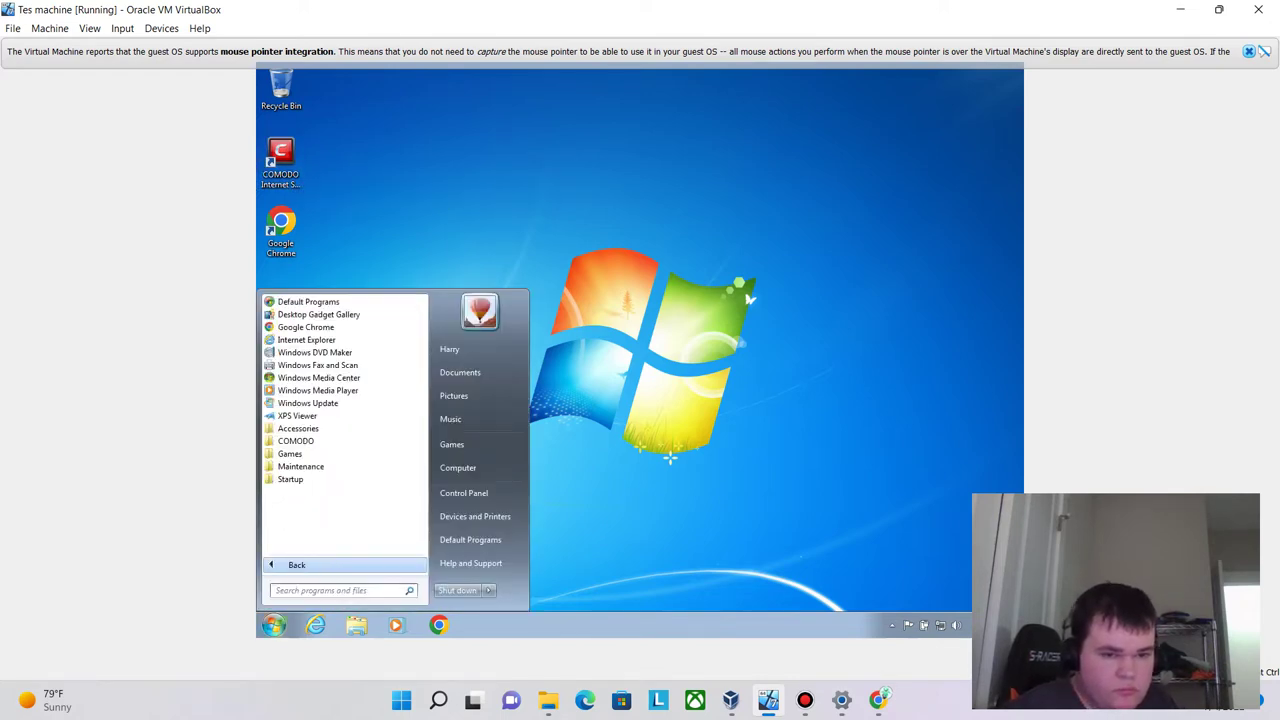
pyautogui.click(297, 565)
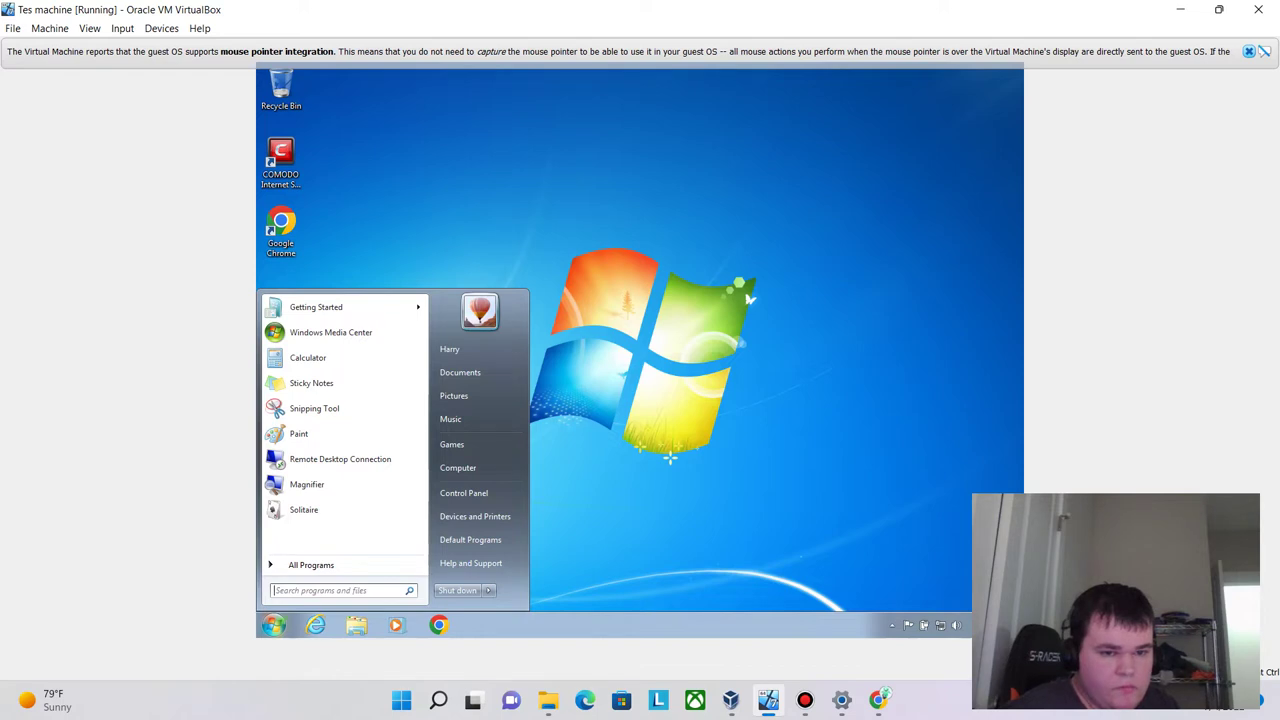
# Open Google Chrome in the Windows 7 virtual machine and search the web for "firewall"
pyautogui.click(438, 625)
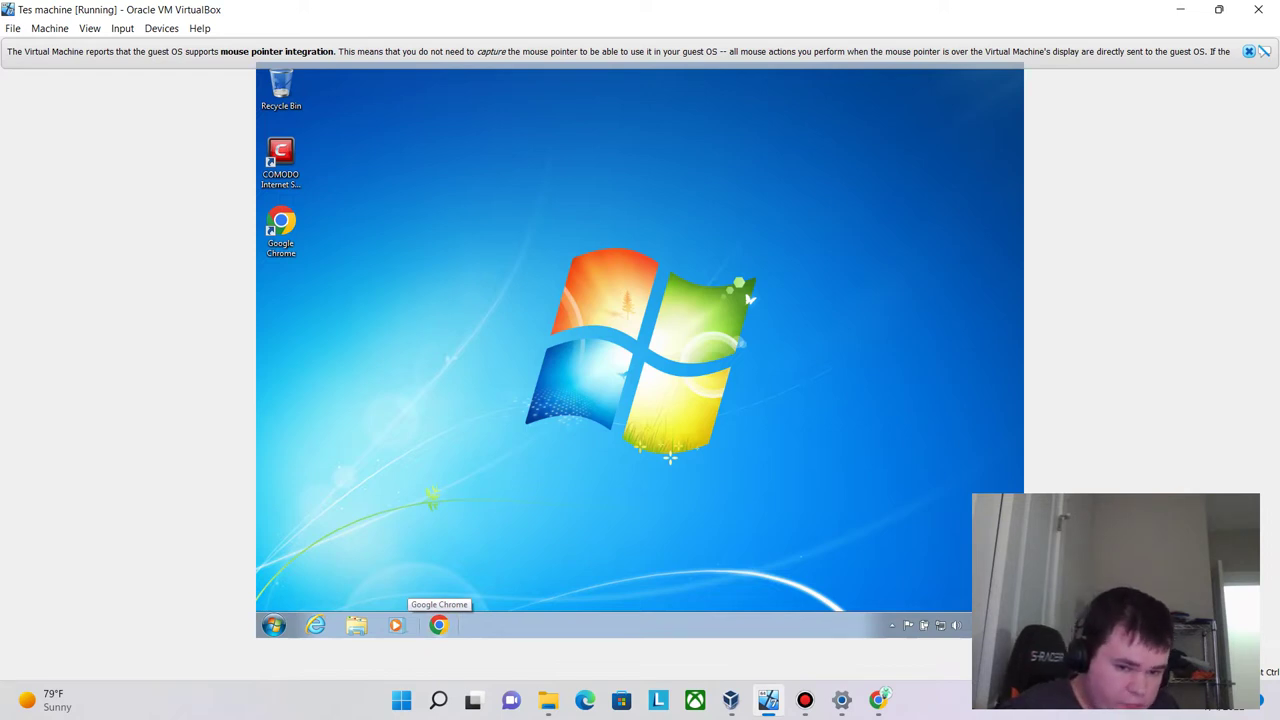
pyautogui.click(438, 625)
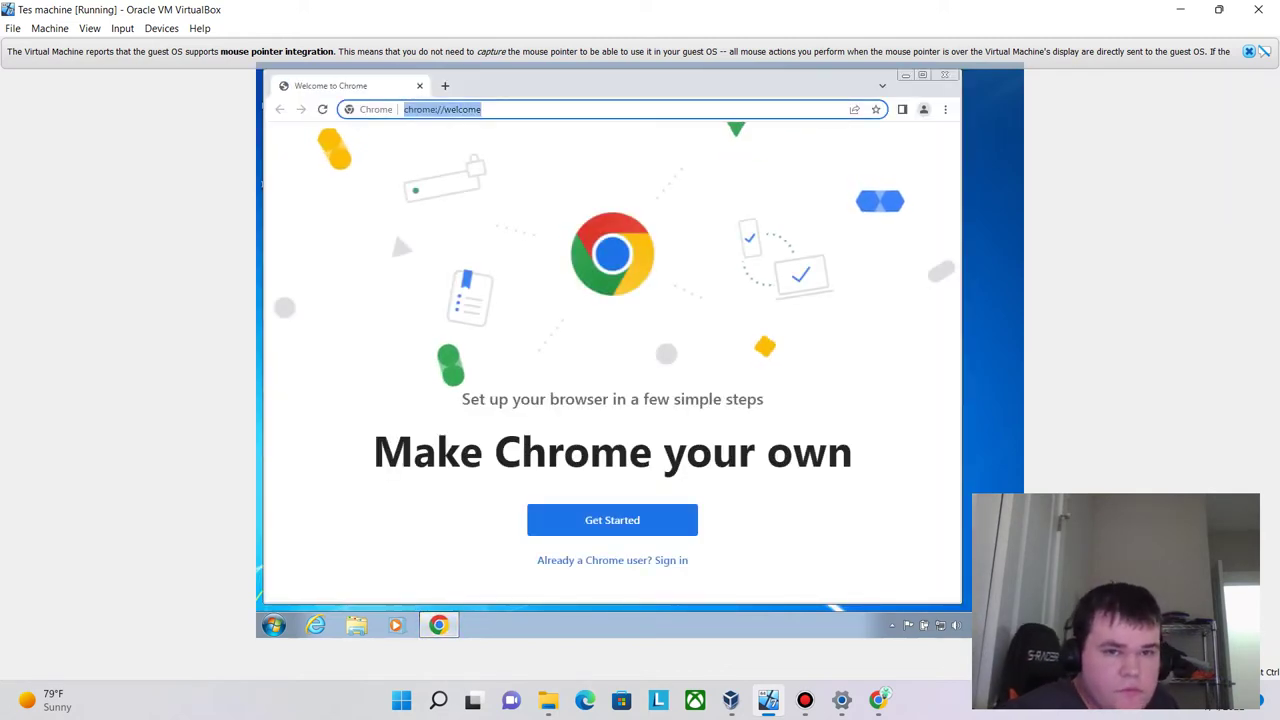
pyautogui.press('BackSpace')
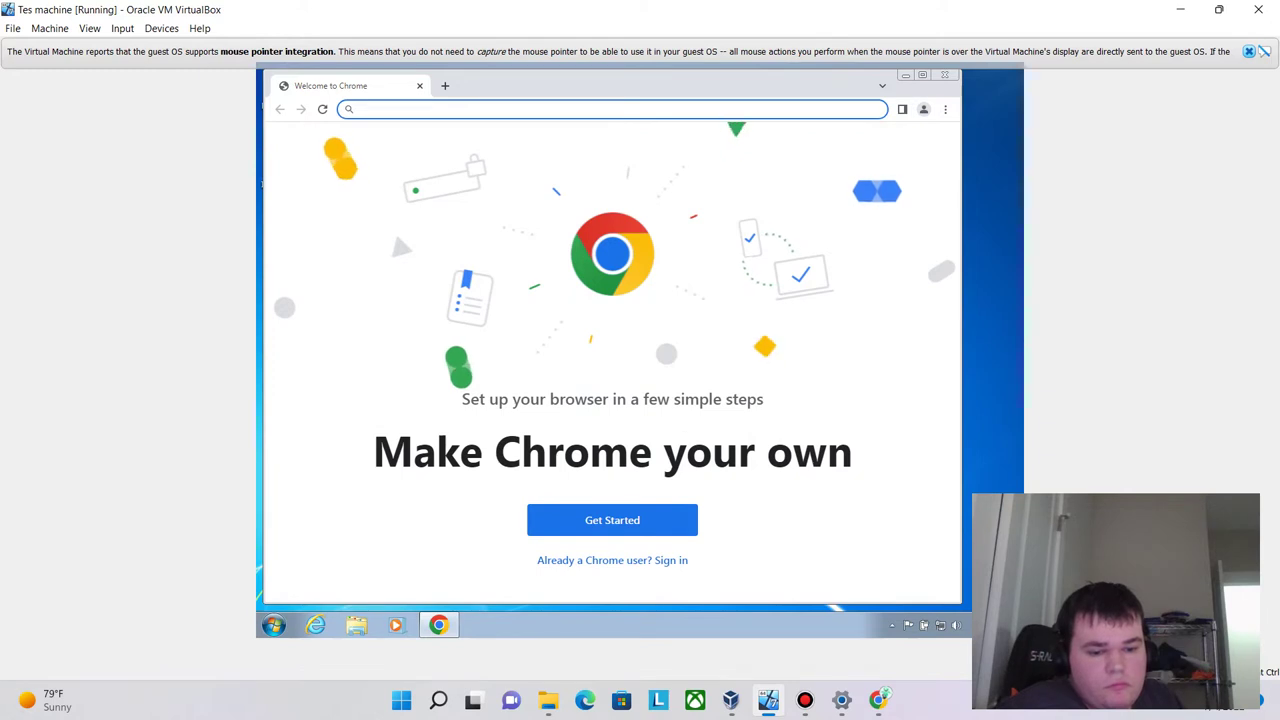
pyautogui.write('fi')
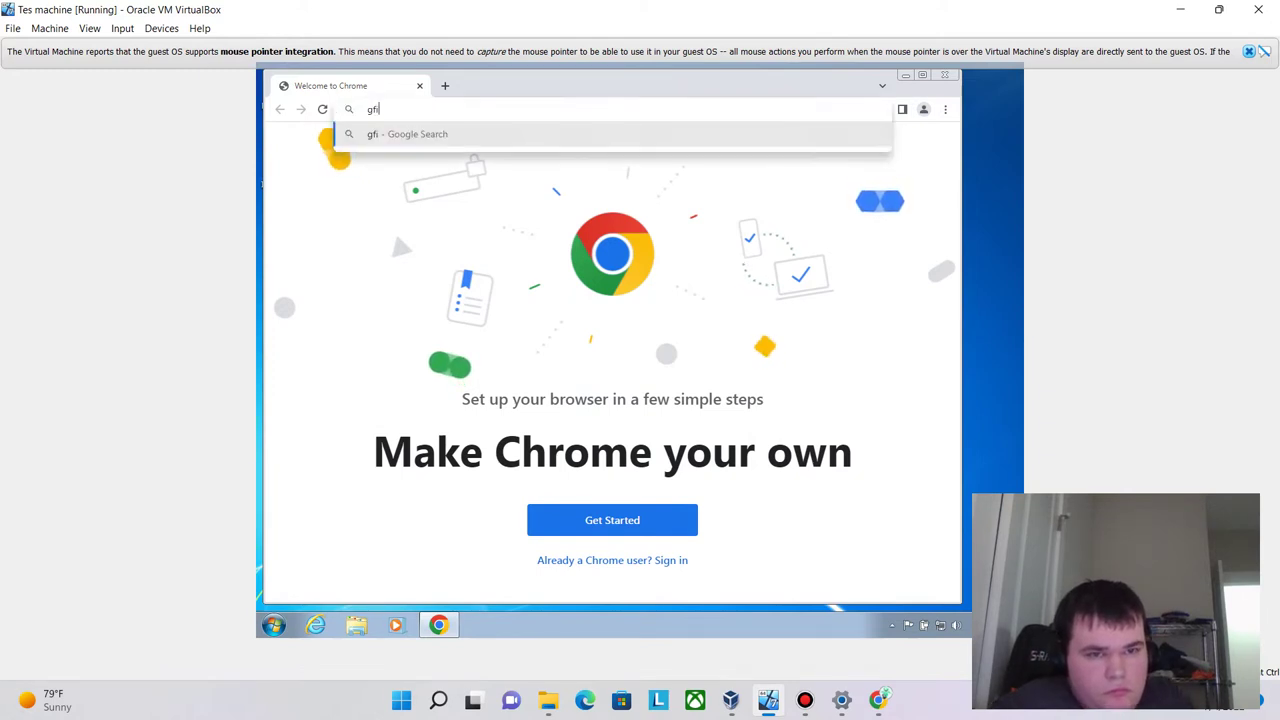
pyautogui.write('rewall')
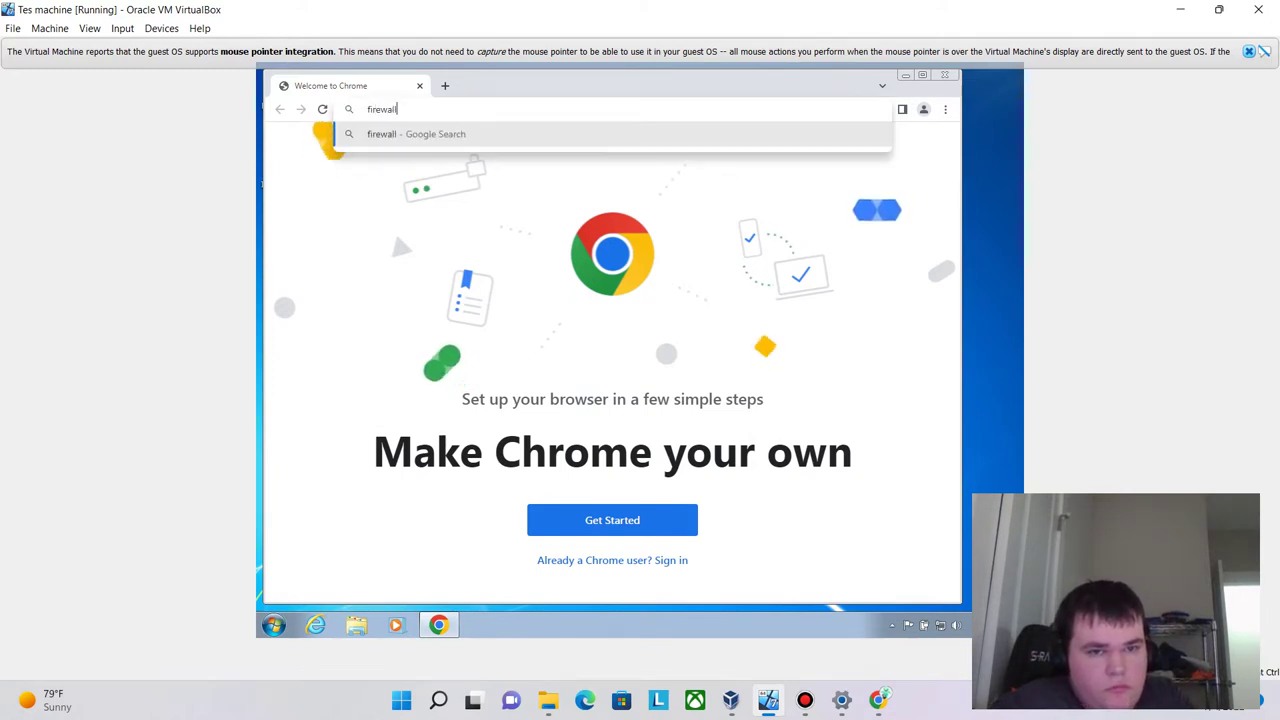
pyautogui.press('Return')
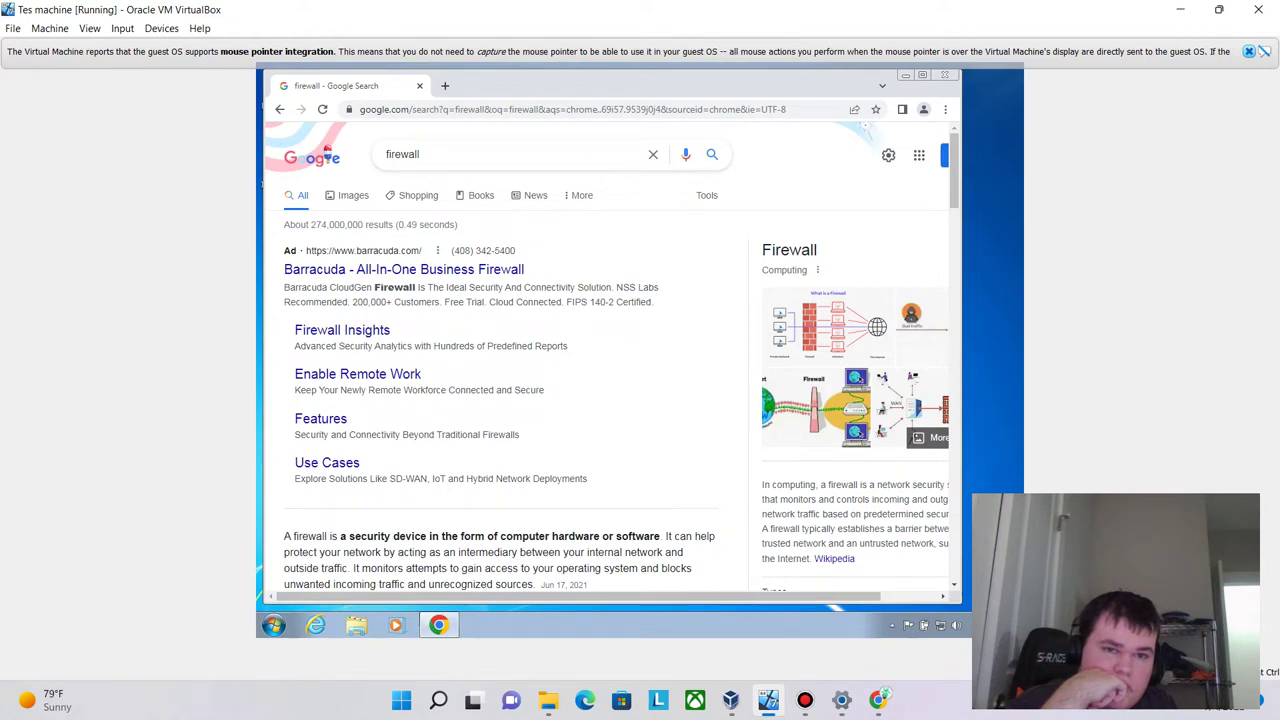
# Refine the Google search to "firewall download"
pyautogui.scroll(-5, 610, 360)
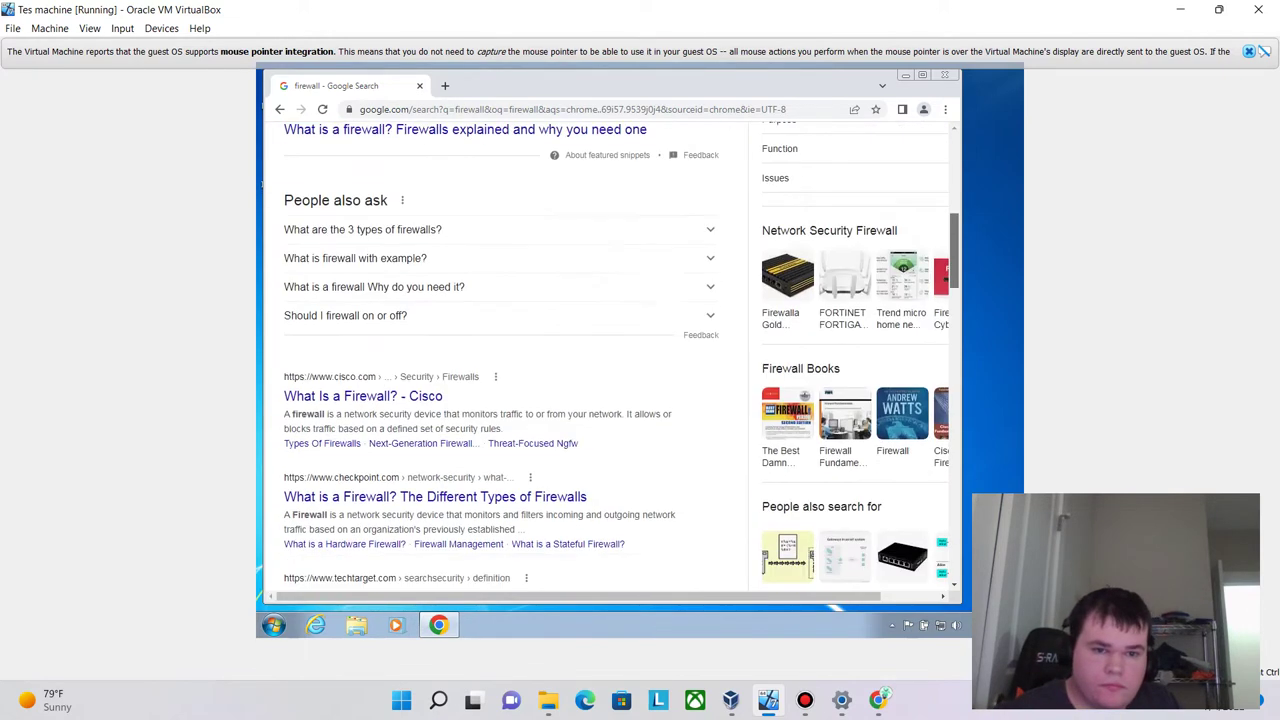
pyautogui.scroll(-1, 610, 360)
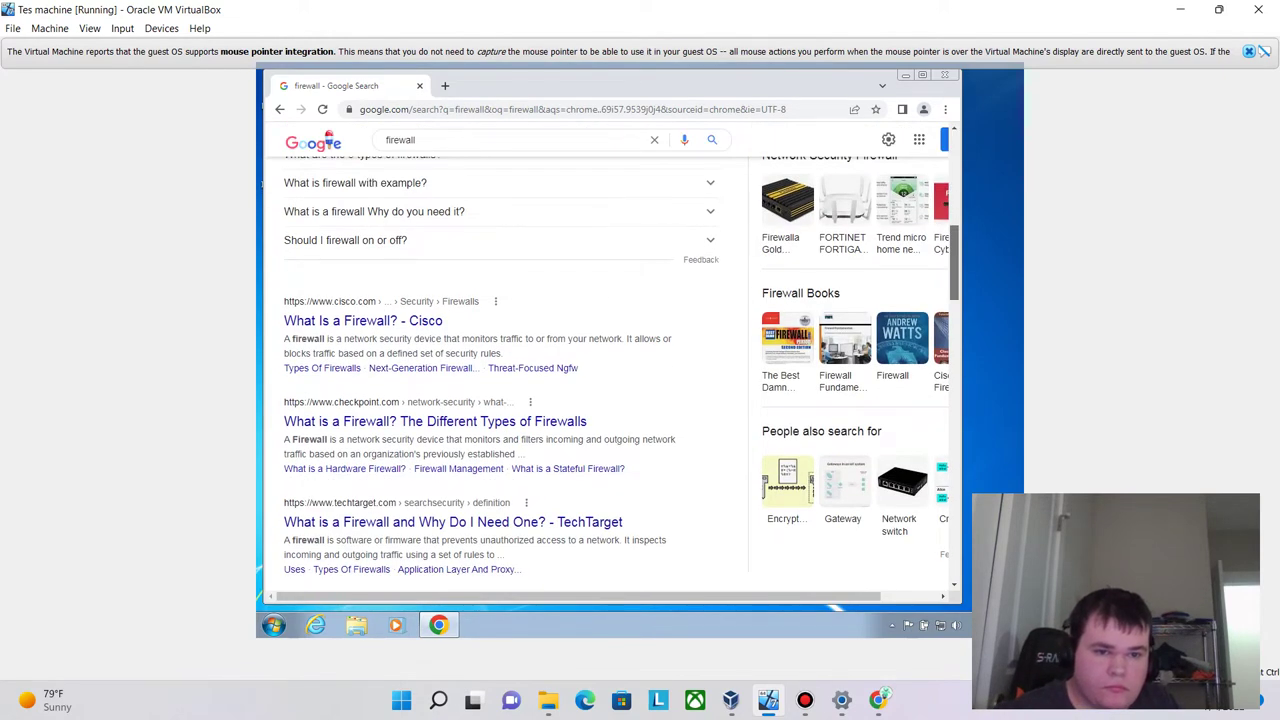
pyautogui.scroll(6, 610, 370)
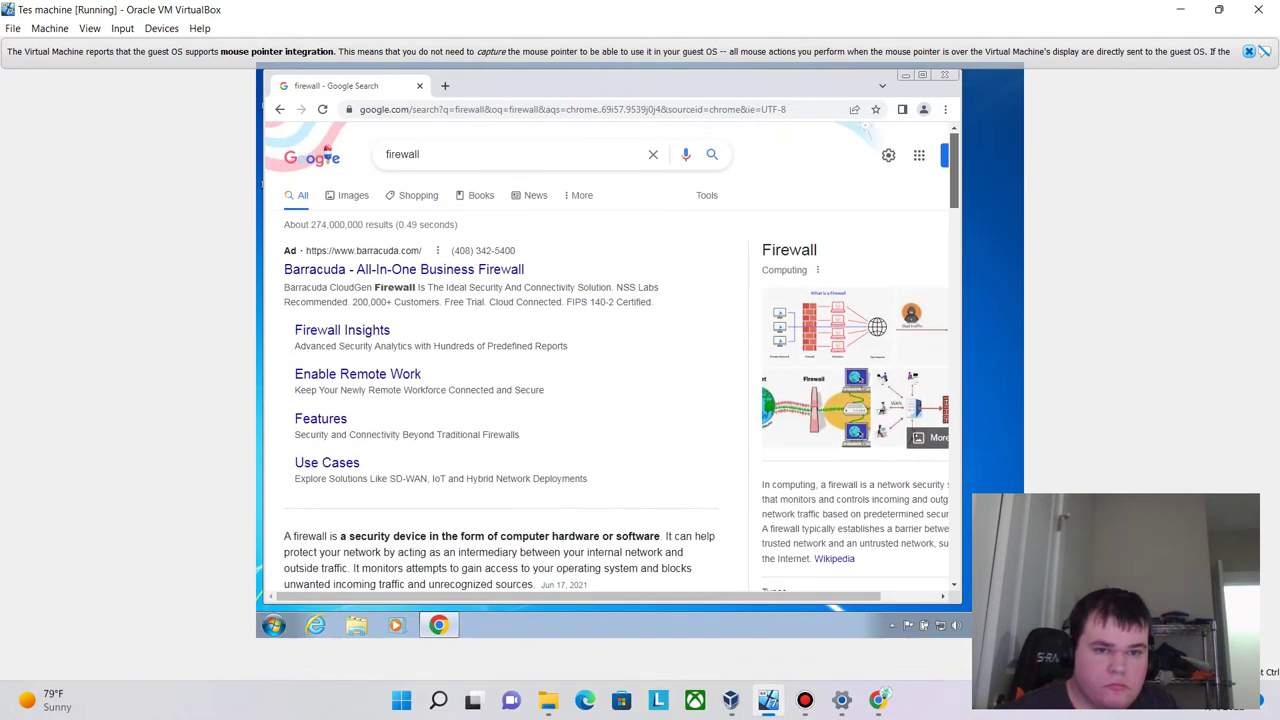
pyautogui.click(500, 154)
pyautogui.write('donw')
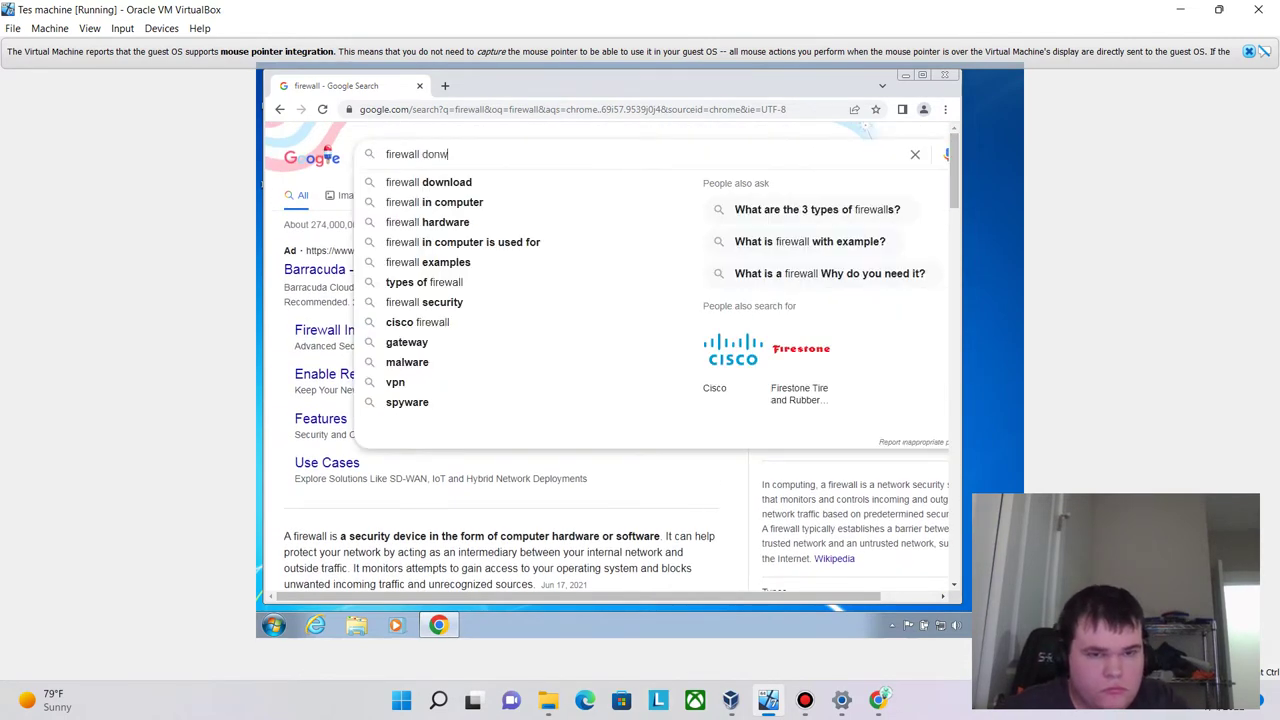
pyautogui.write('loa')
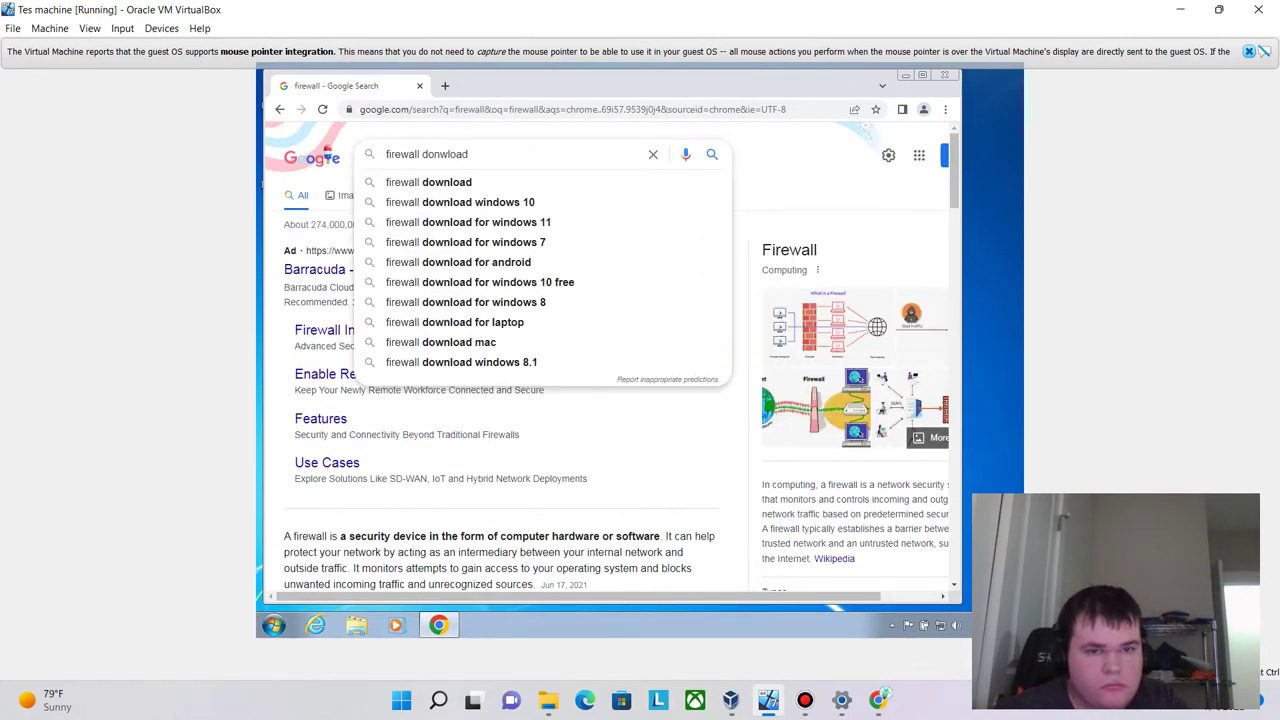
pyautogui.write('d')
pyautogui.press('Down')
pyautogui.press('Down')
pyautogui.press('Up')
pyautogui.press('Down')
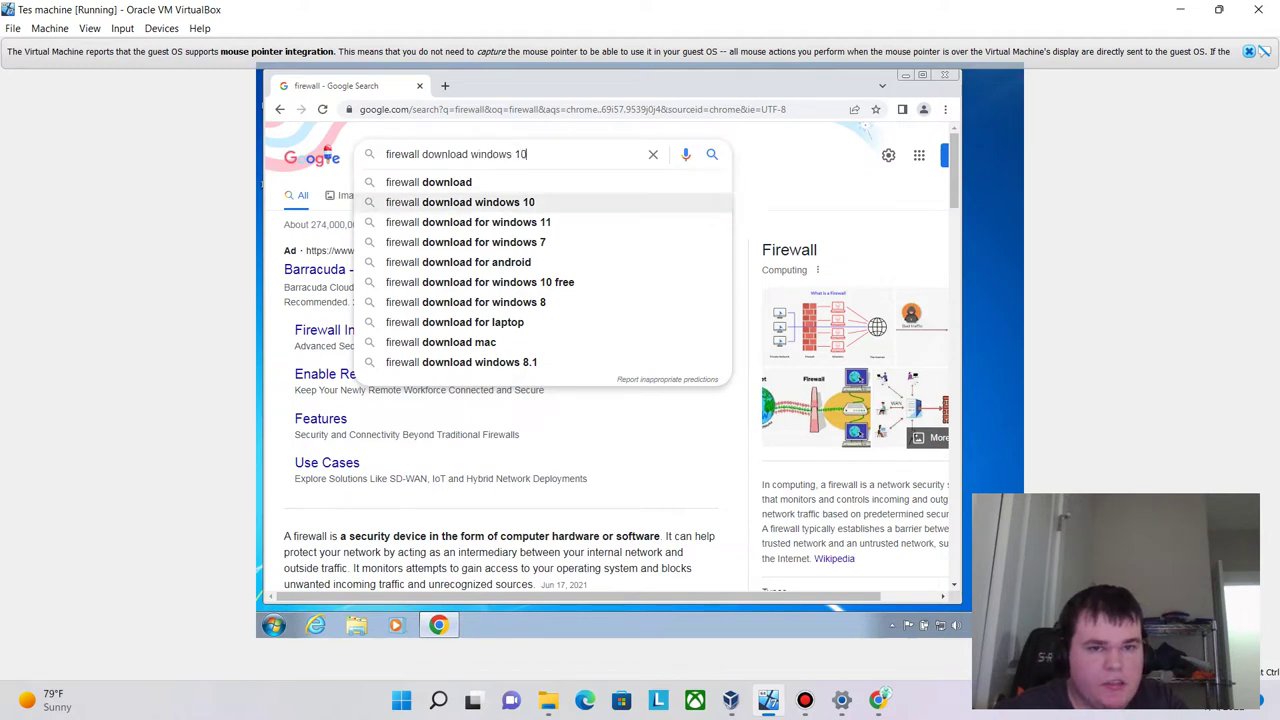
pyautogui.press('Up')
pyautogui.press('Escape')
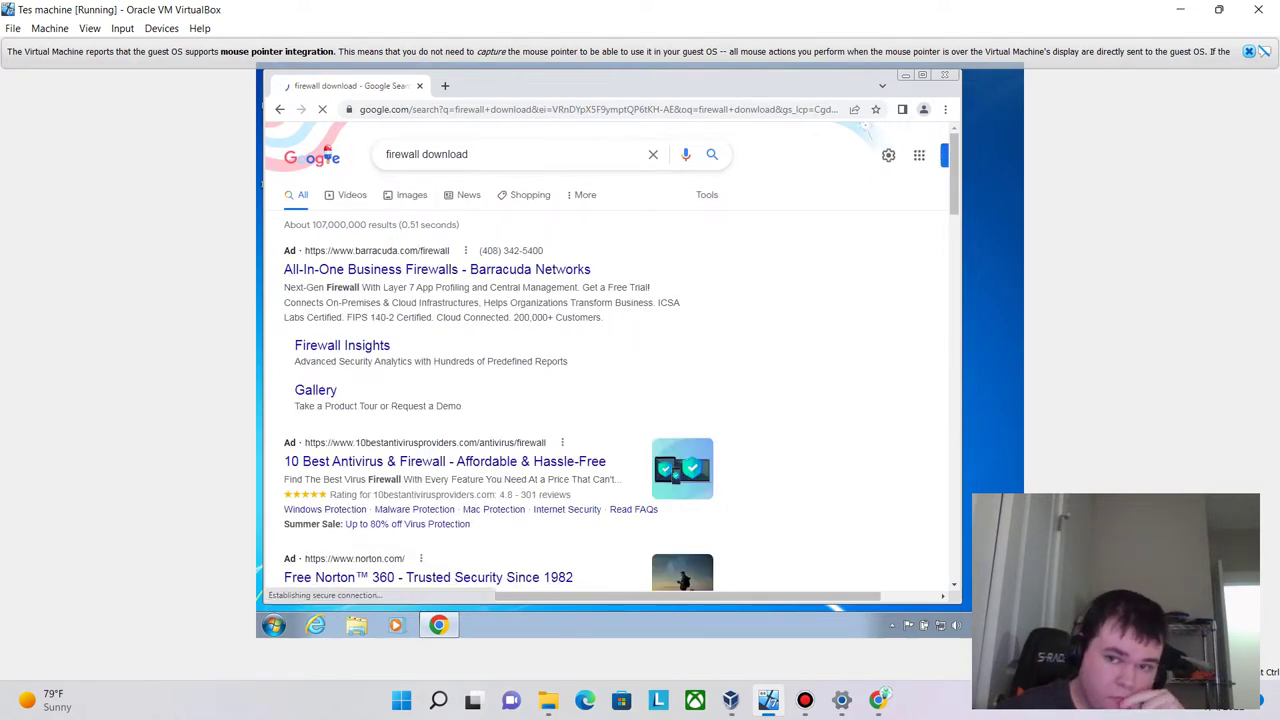
# Open Comodo's personal firewall download page from the search results and look through its offers
pyautogui.scroll(-2, 610, 350)
pyautogui.scroll(-5, 610, 375)
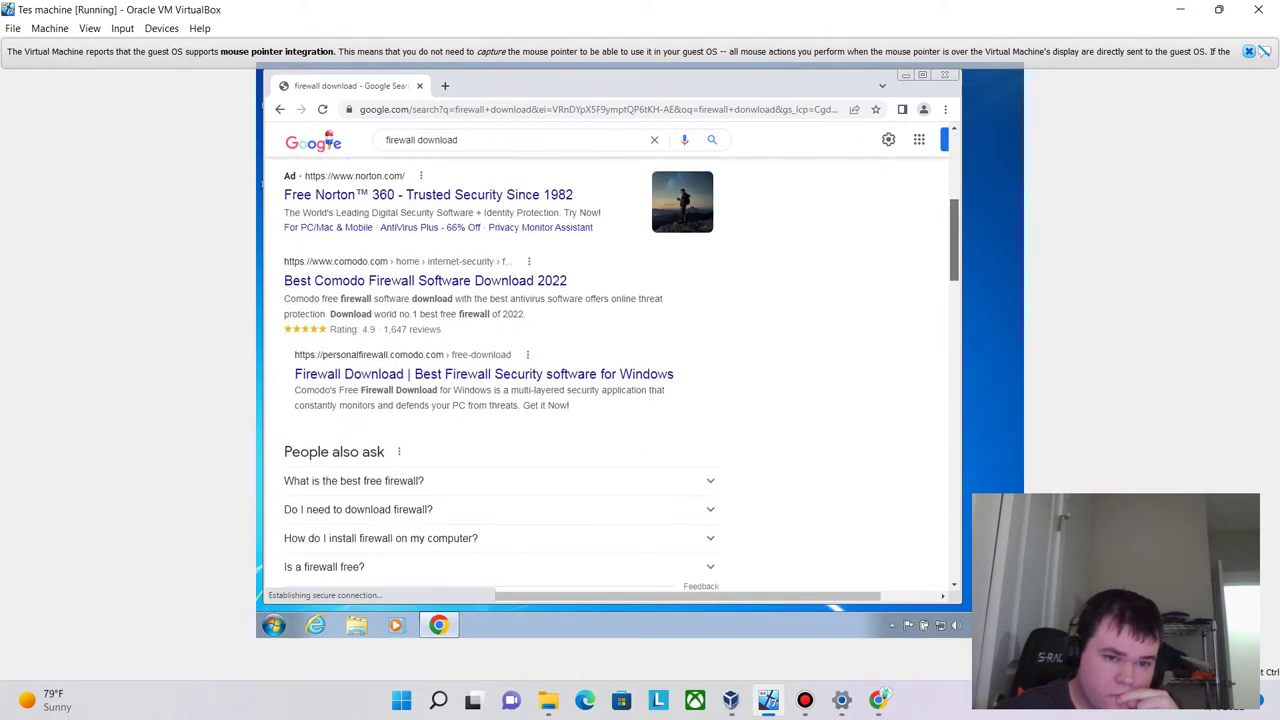
pyautogui.scroll(-1, 610, 220)
pyautogui.scroll(1, 610, 220)
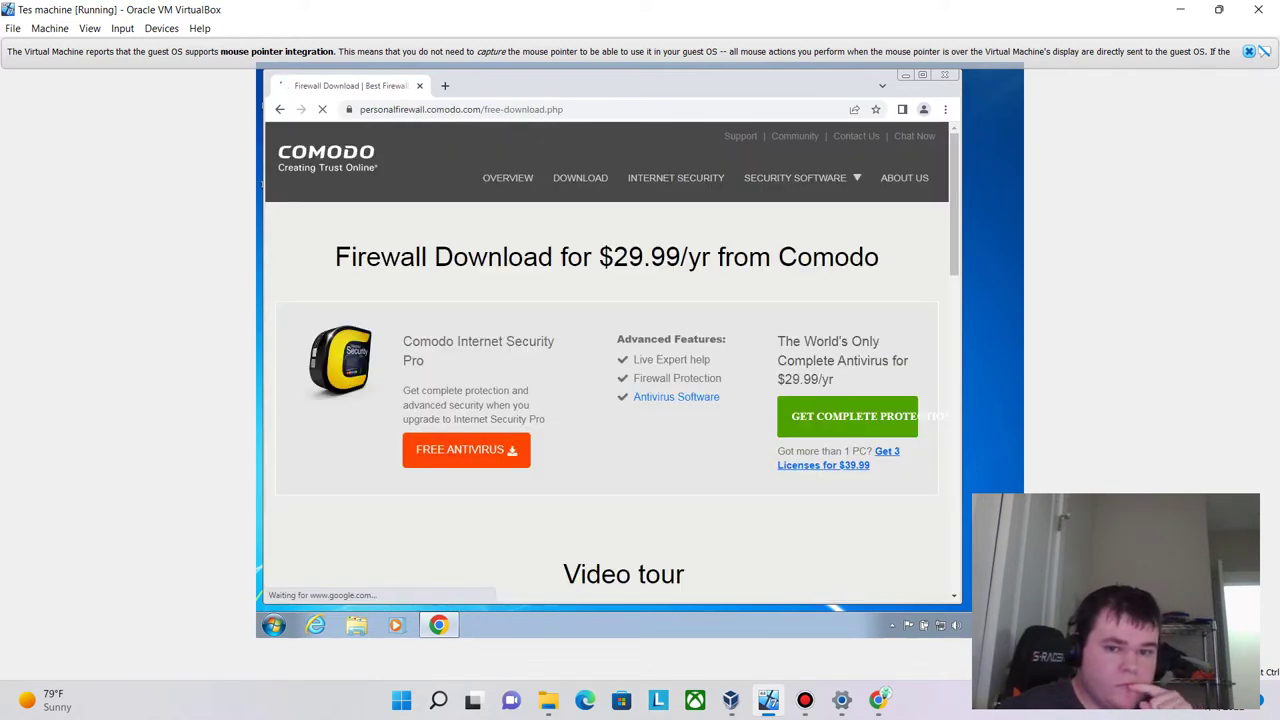
pyautogui.scroll(-5, 607, 400)
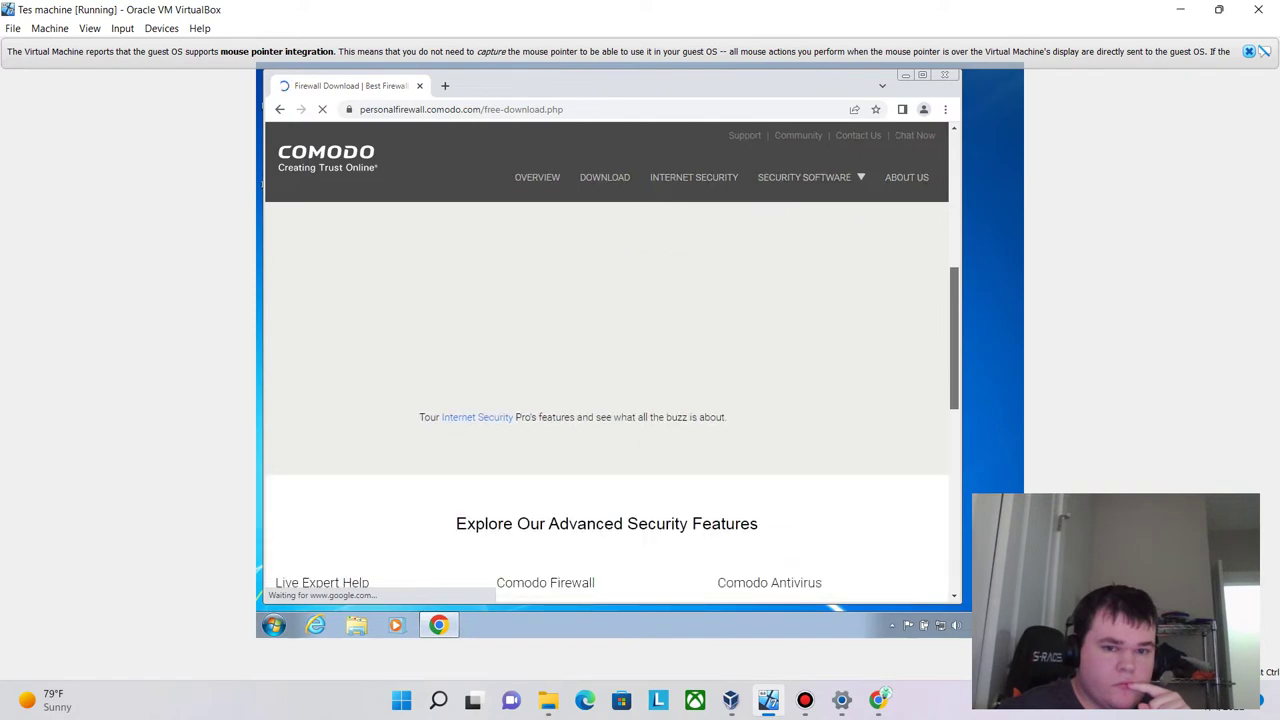
pyautogui.scroll(-10, 607, 400)
pyautogui.scroll(12, 607, 400)
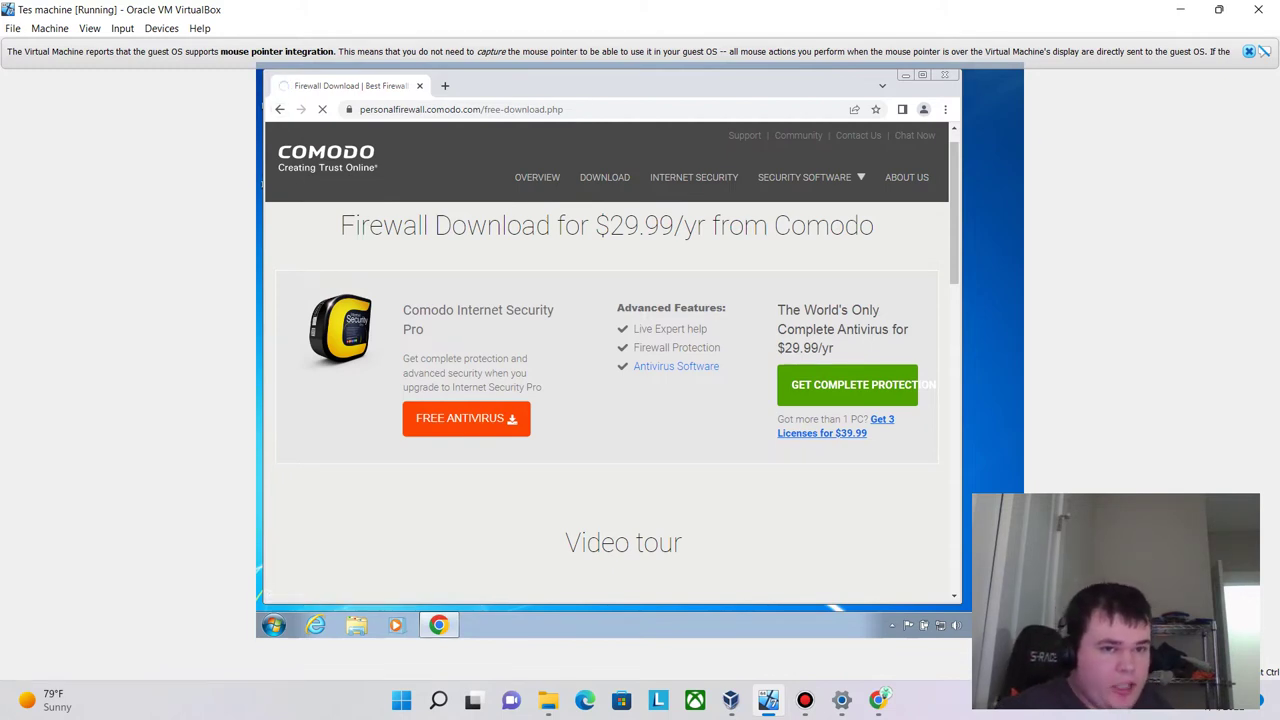
# Go back to the original "firewall" search results and look through them for firewall products
pyautogui.hotkey('alt', 'Left')
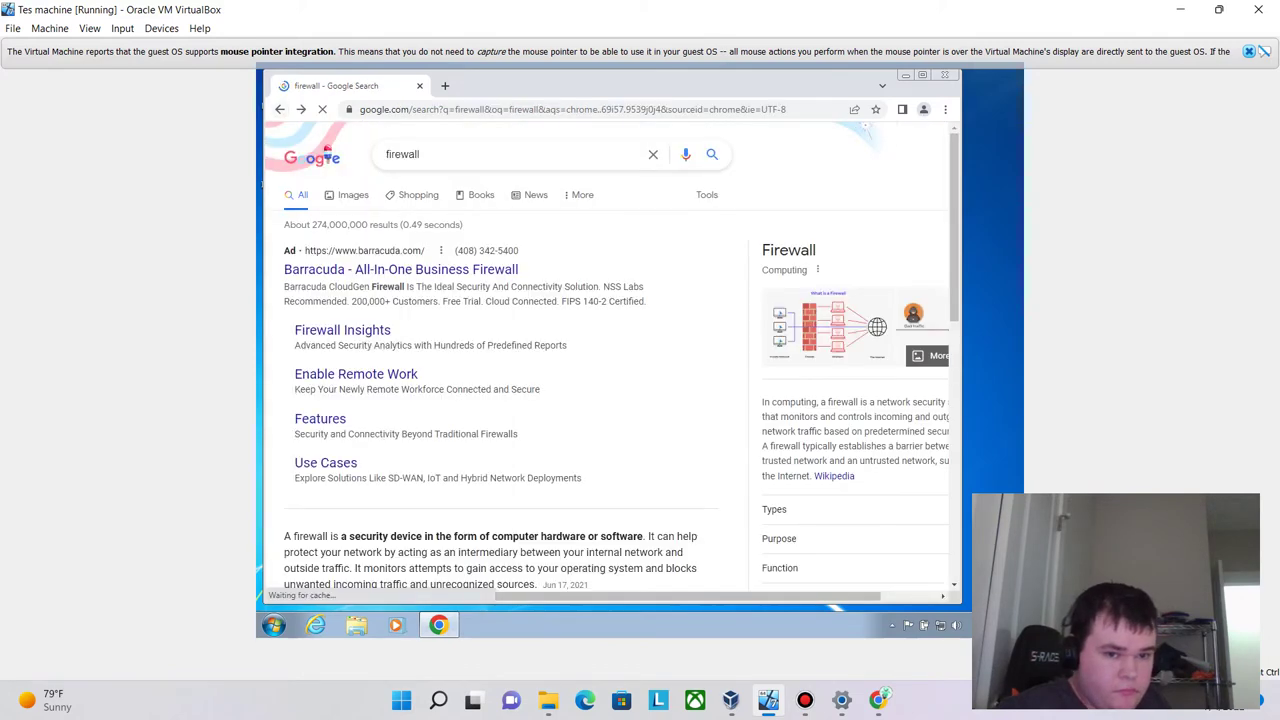
pyautogui.scroll(-6, 620, 360)
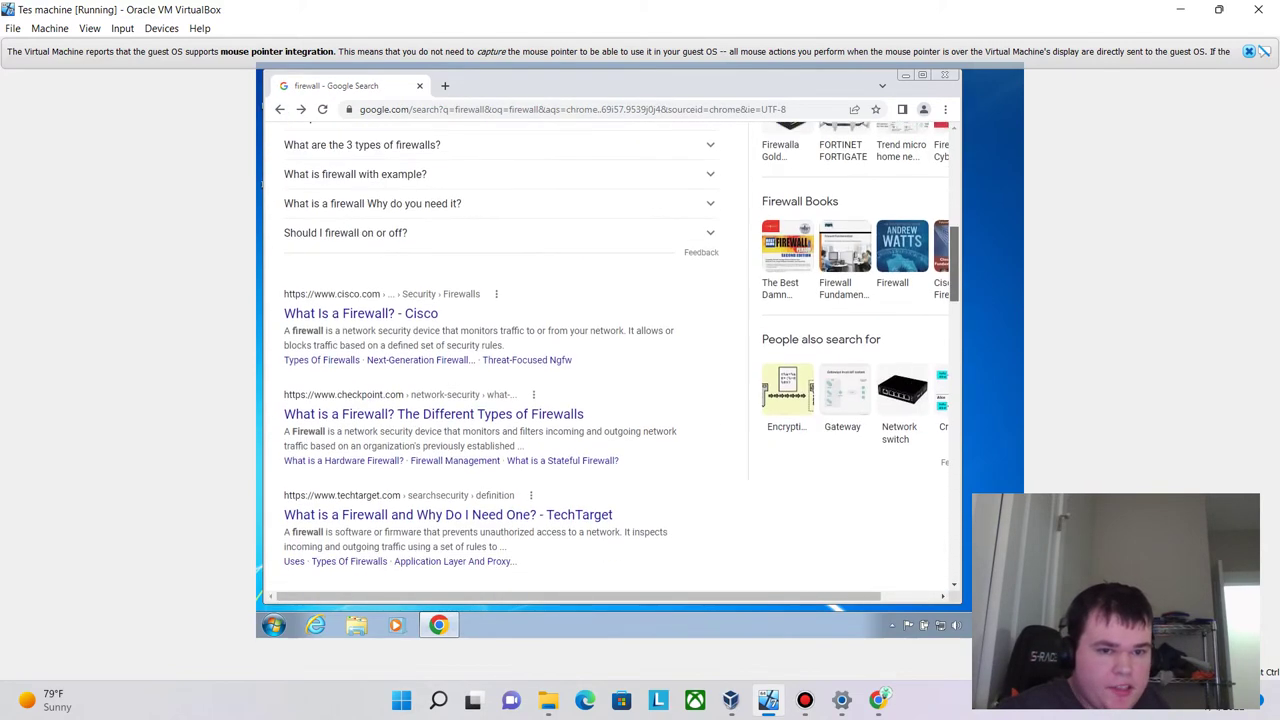
pyautogui.scroll(-1, 613, 357)
pyautogui.scroll(-2, 618, 372)
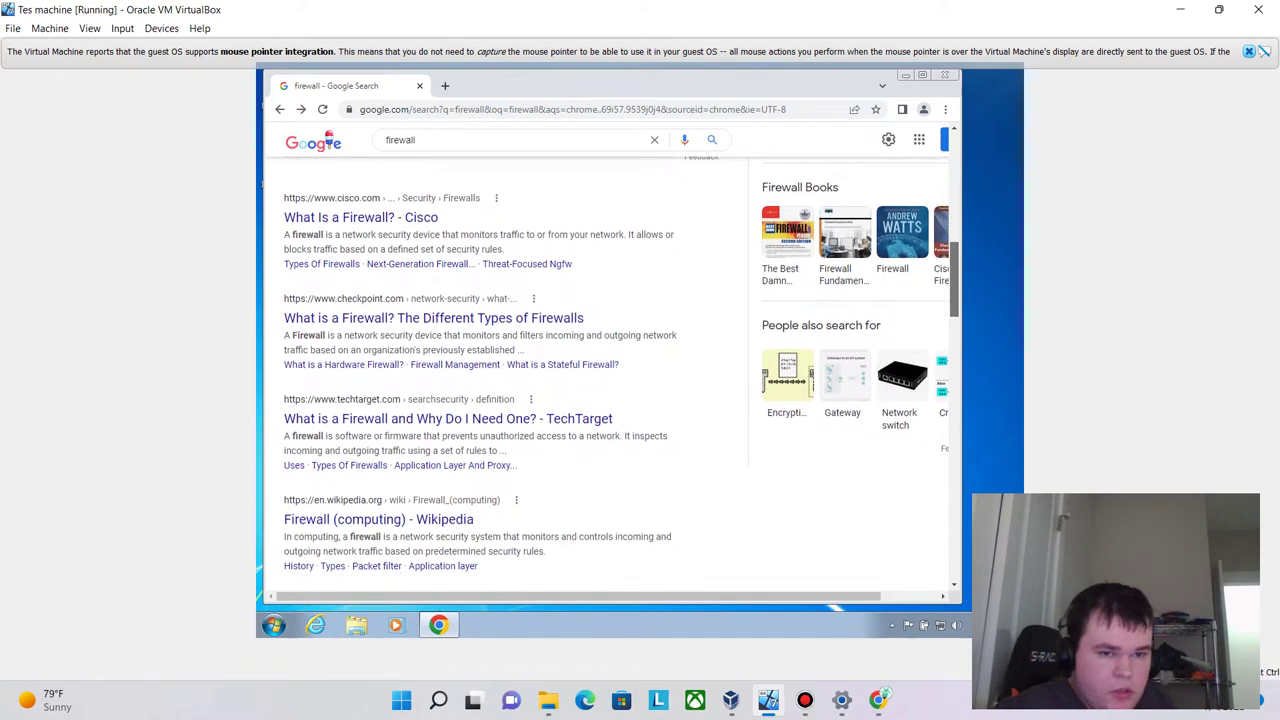
pyautogui.scroll(-6, 620, 370)
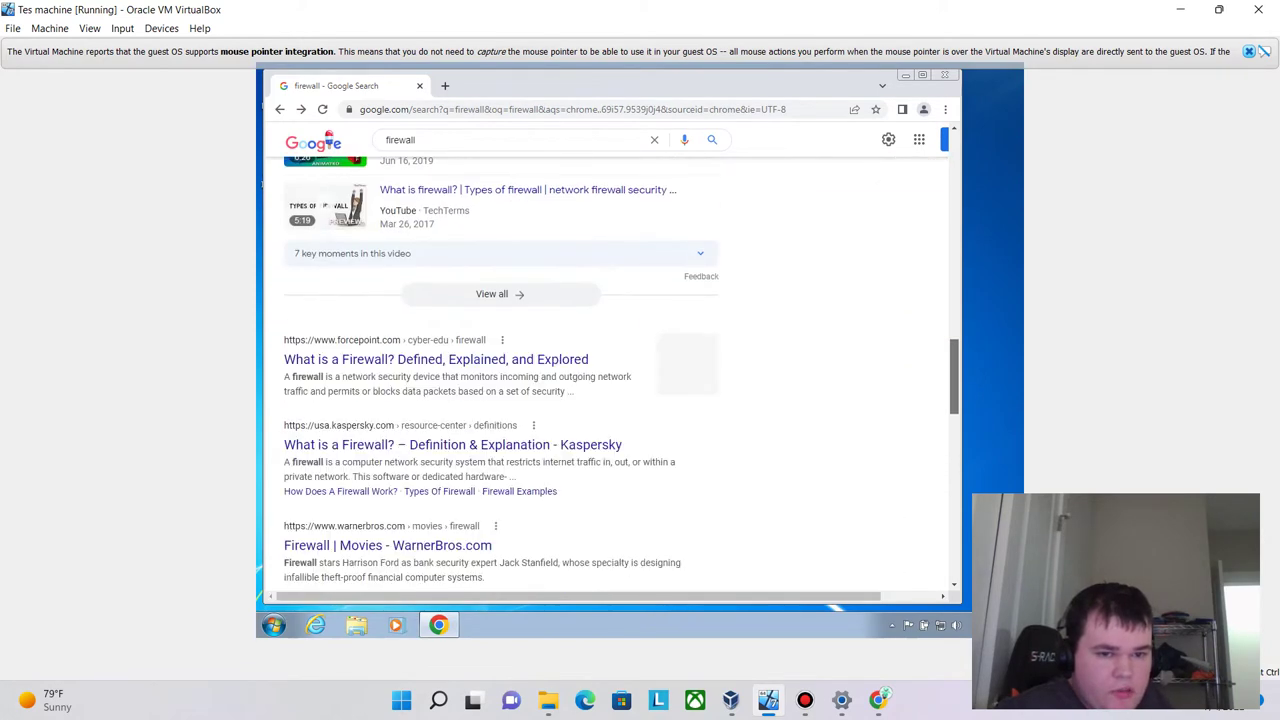
pyautogui.scroll(10, 613, 370)
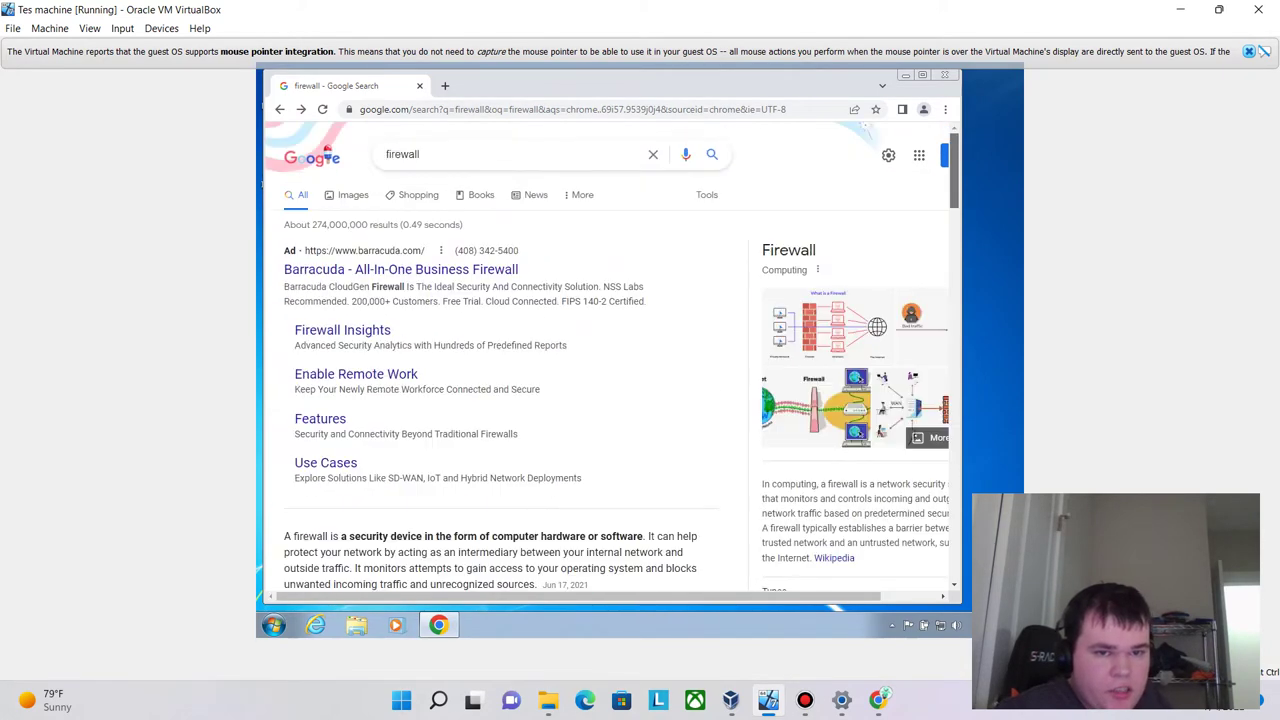
# Search Google for "firewall kaspersky" and look through the results for a firewall product
pyautogui.click(420, 154)
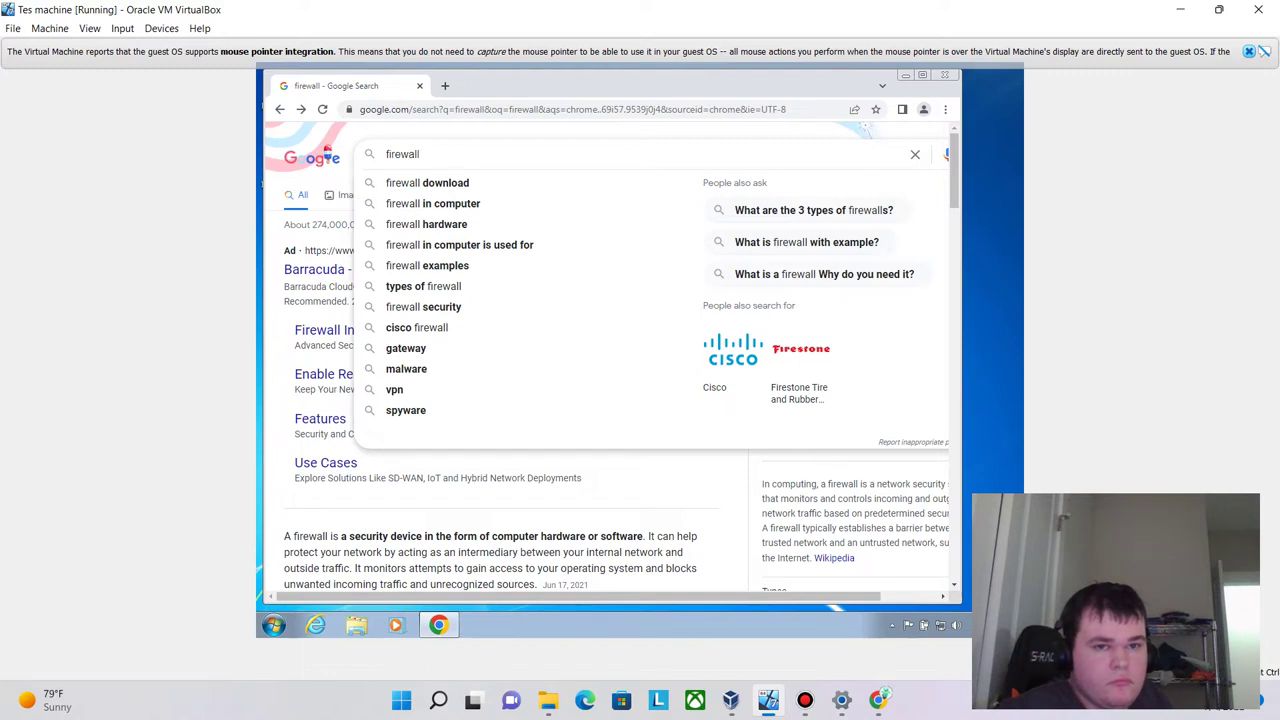
pyautogui.write('kaspersky')
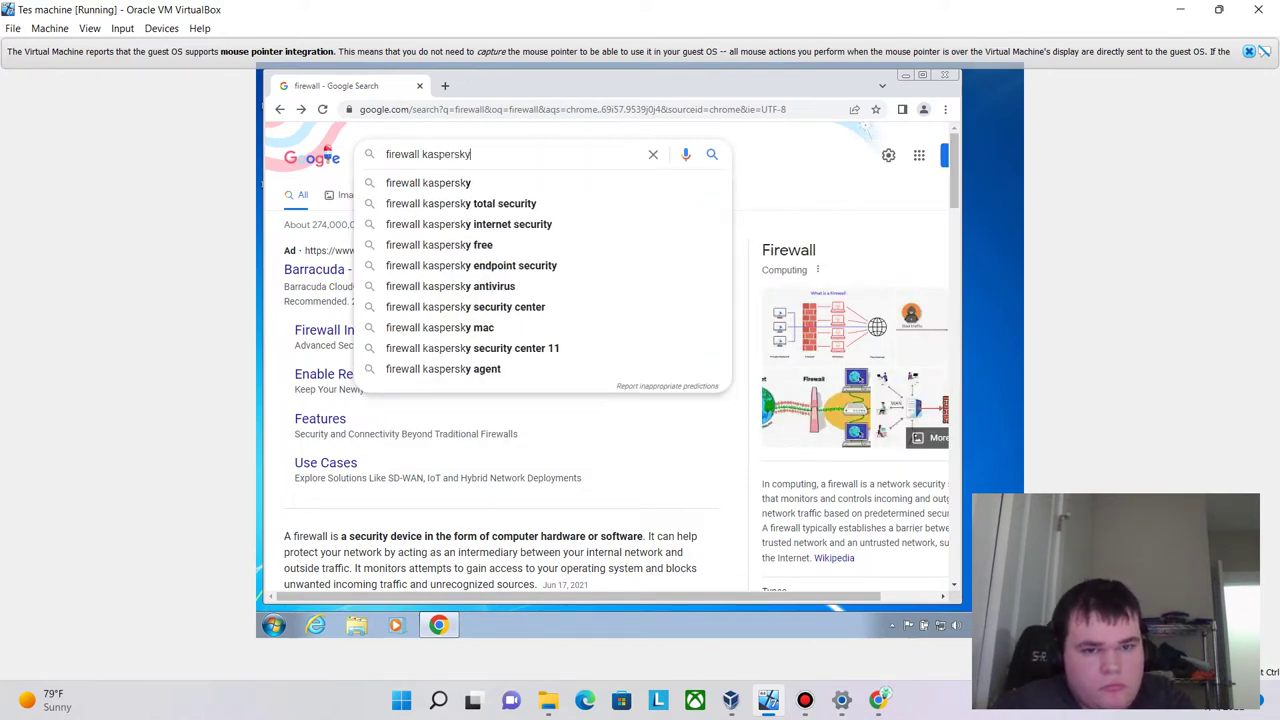
pyautogui.press('Return')
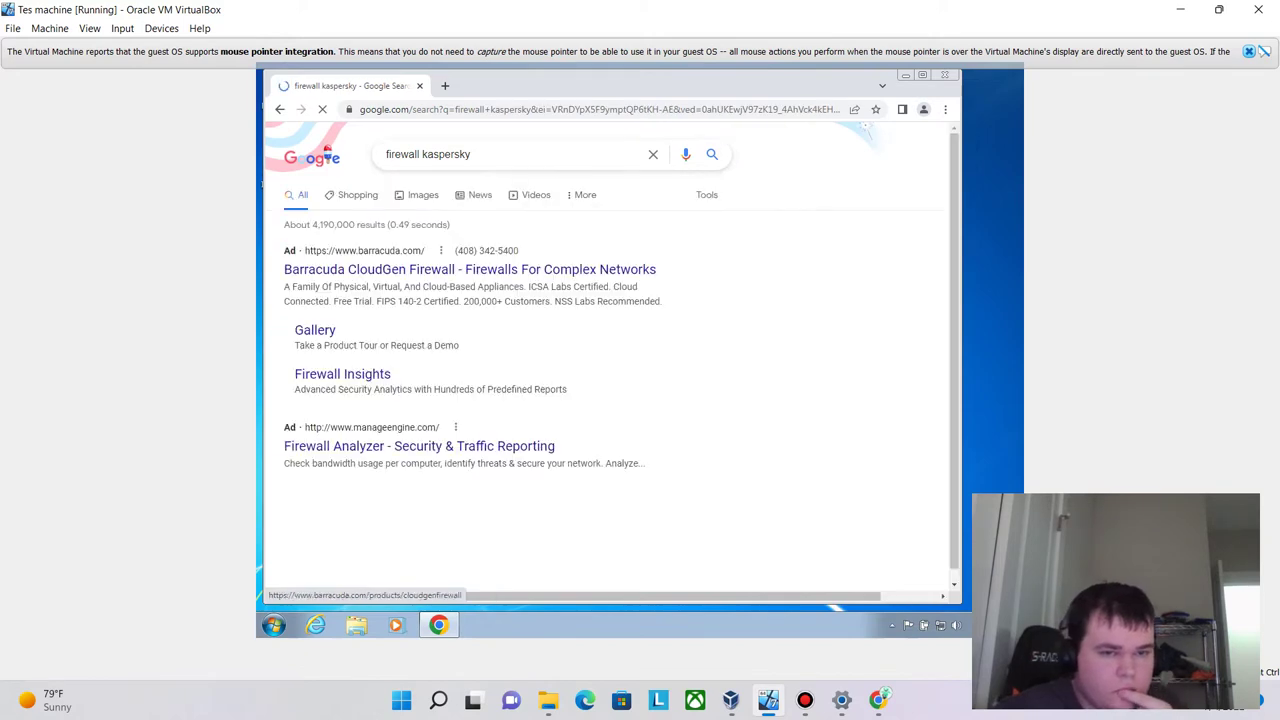
pyautogui.scroll(-10, 610, 360)
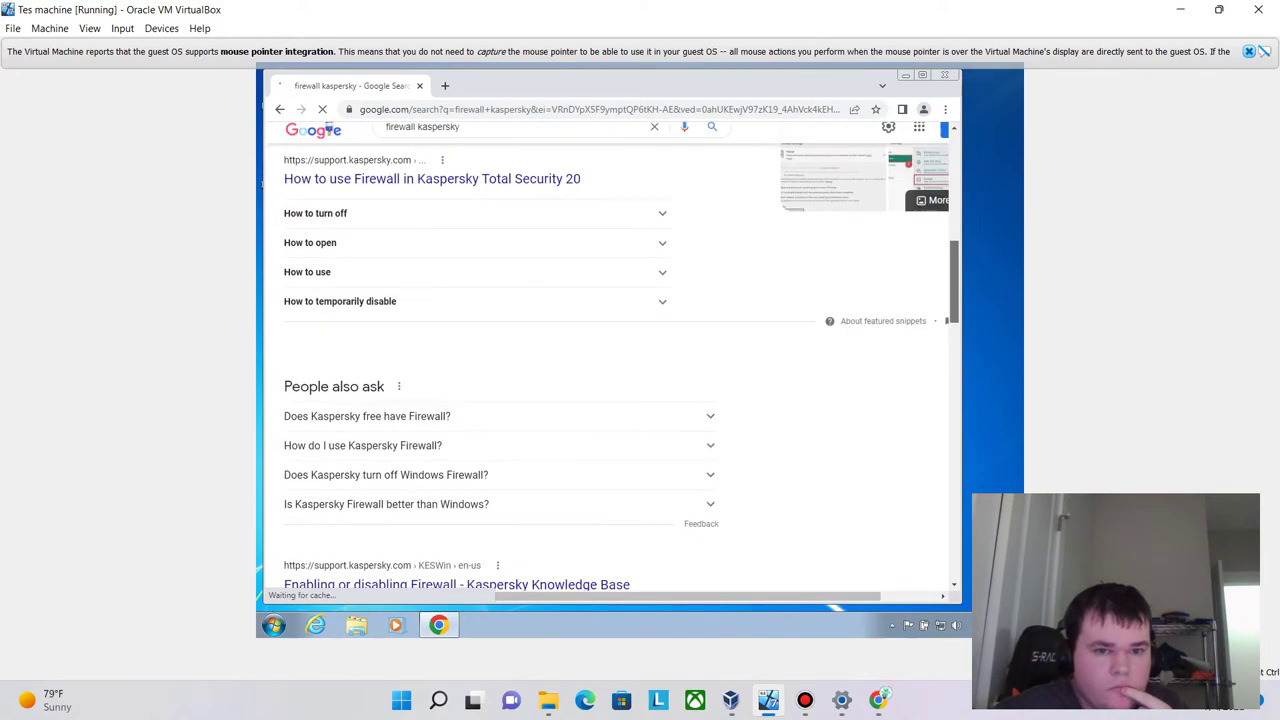
pyautogui.scroll(-3, 610, 370)
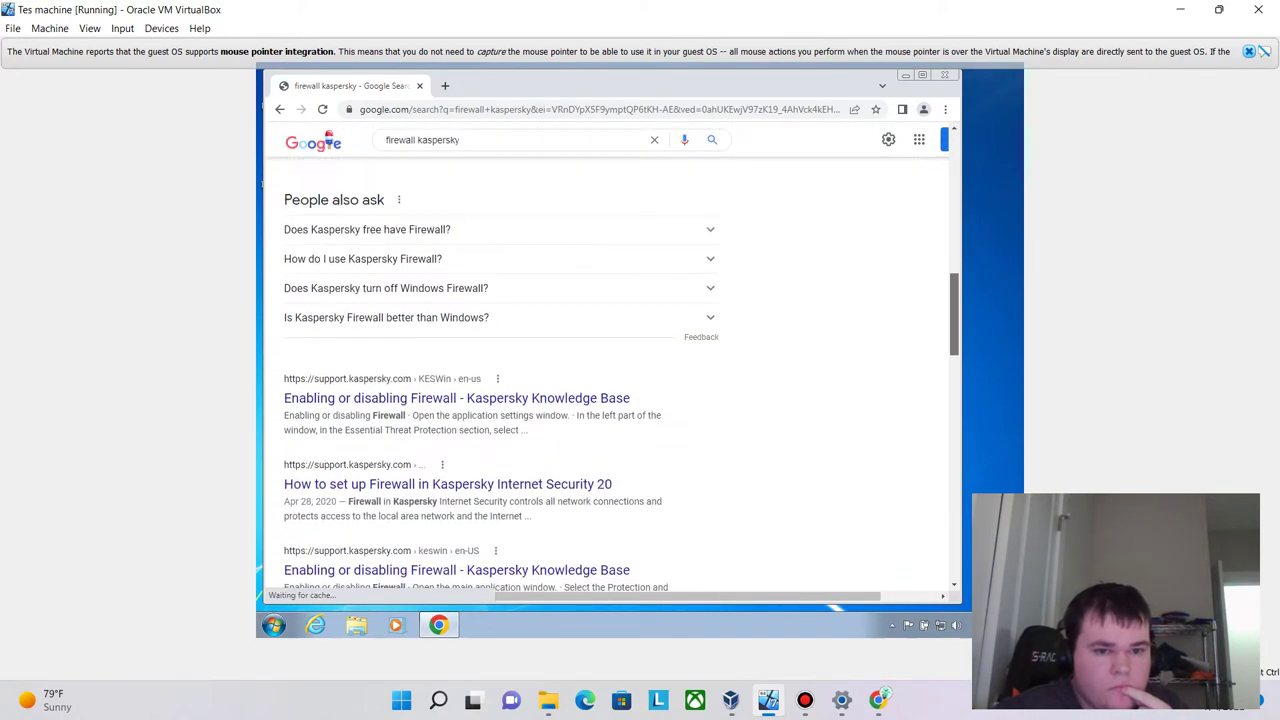
pyautogui.scroll(-6, 610, 370)
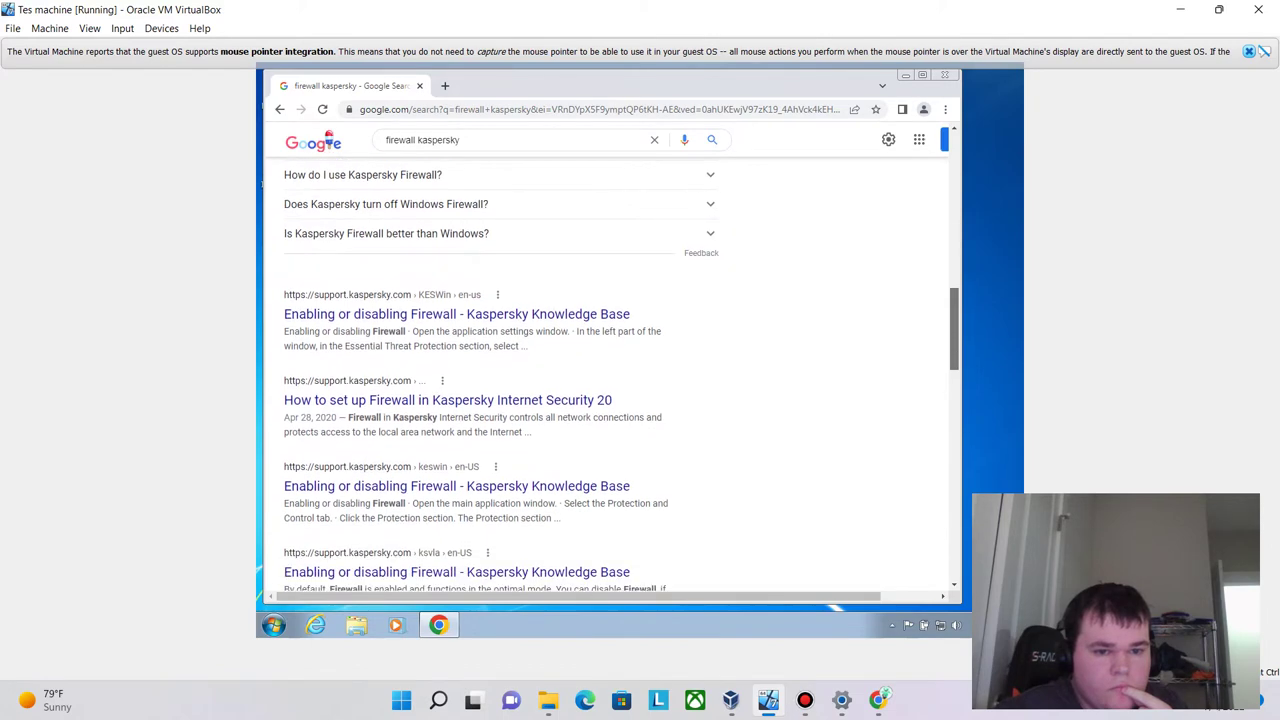
pyautogui.scroll(20, 610, 370)
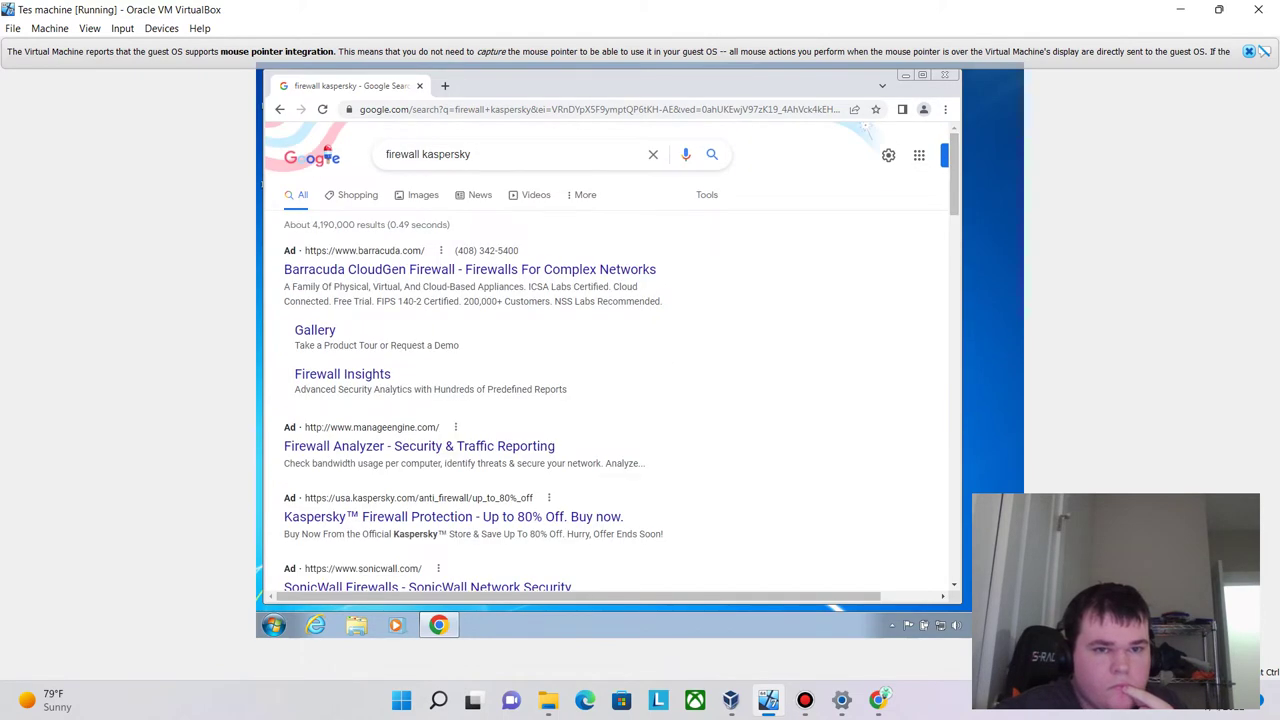
# Replace "kaspersky" with "download" in the query and search for "firewall download"
pyautogui.moveTo(472, 154); pyautogui.dragTo(420, 154)
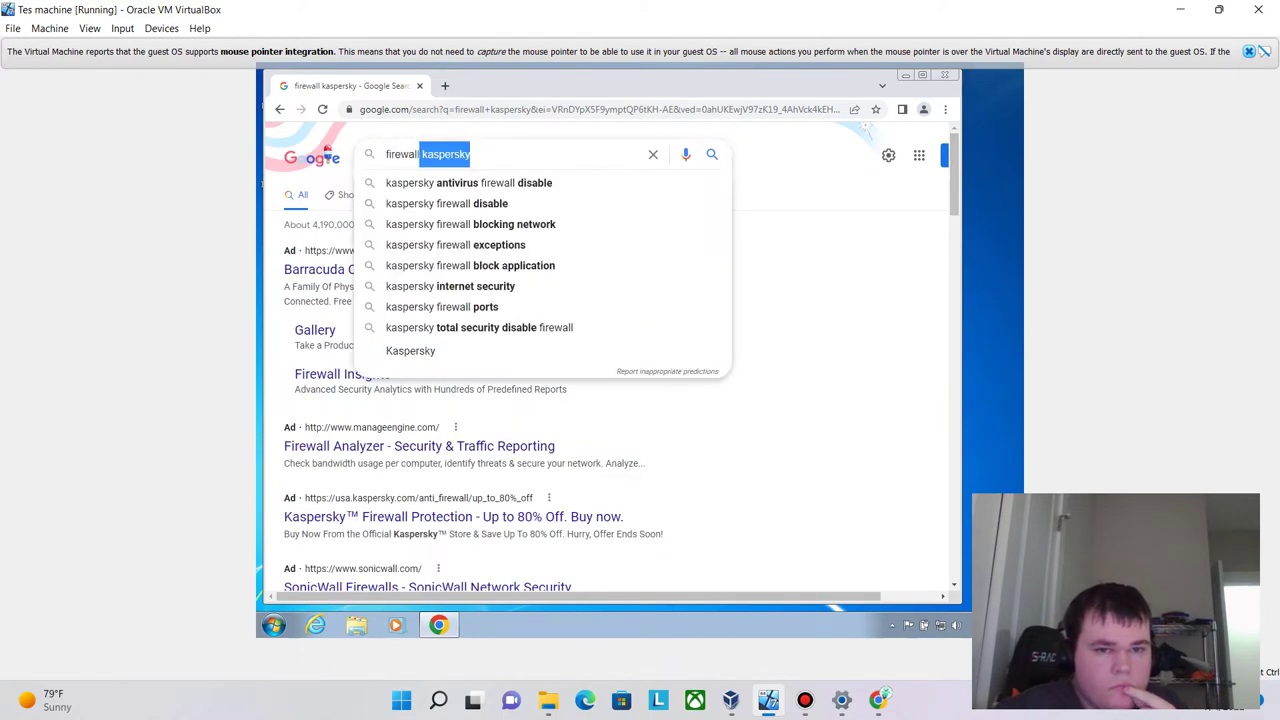
pyautogui.press('BackSpace')
pyautogui.write('download')
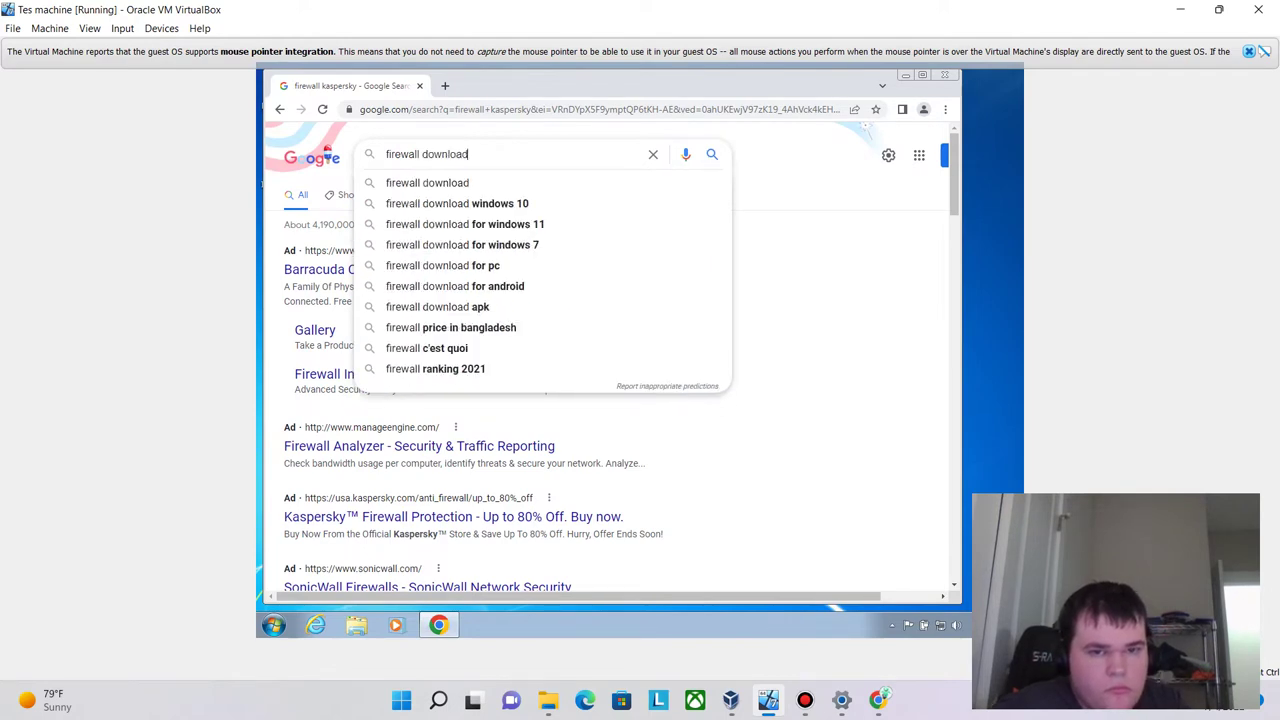
pyautogui.press('Return')
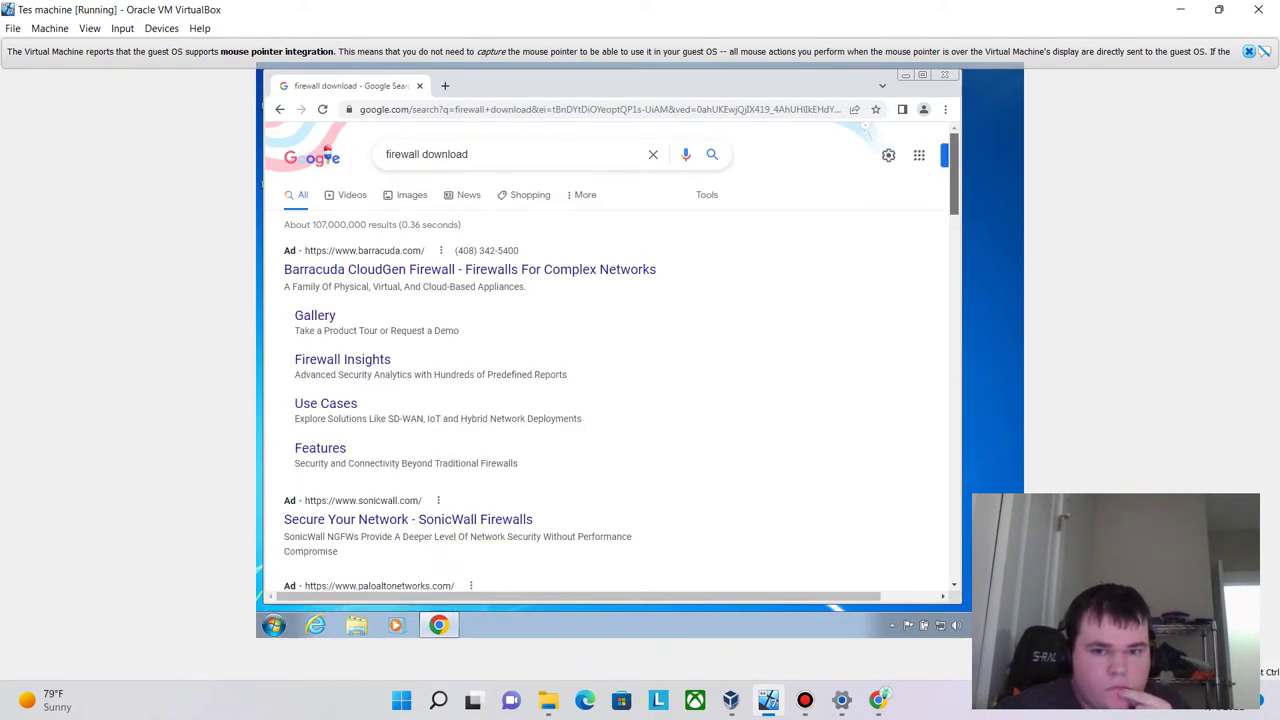
# Open the ZoneAlarm Free Firewall result and download the free version of the firewall
pyautogui.scroll(-5, 610, 370)
pyautogui.scroll(-4, 610, 370)
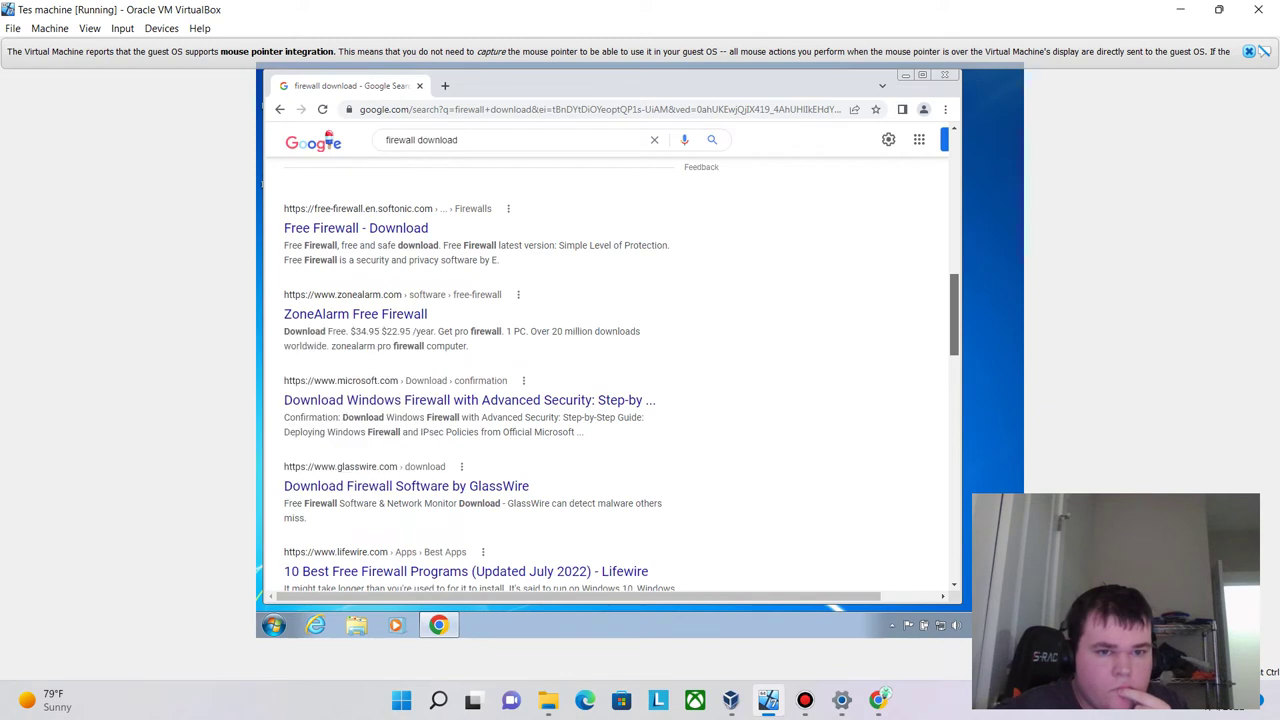
pyautogui.scroll(-1, 502, 378)
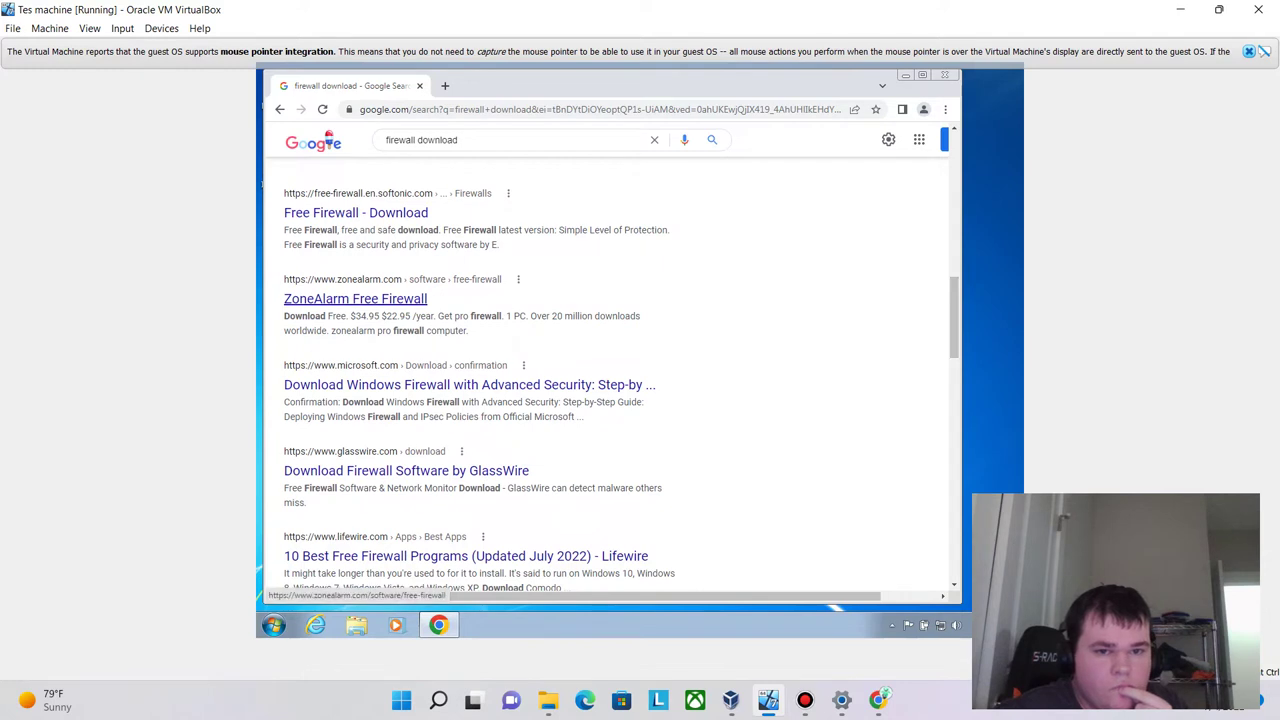
pyautogui.click(355, 299)
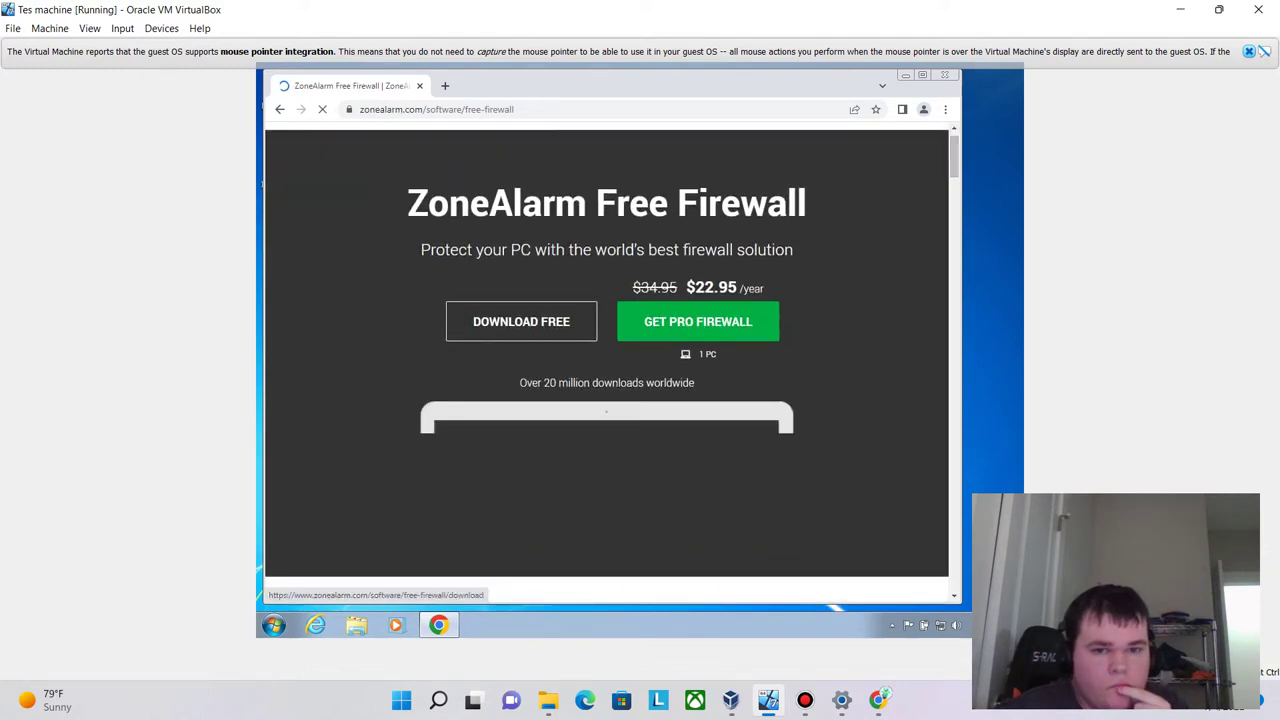
pyautogui.click(521, 321)
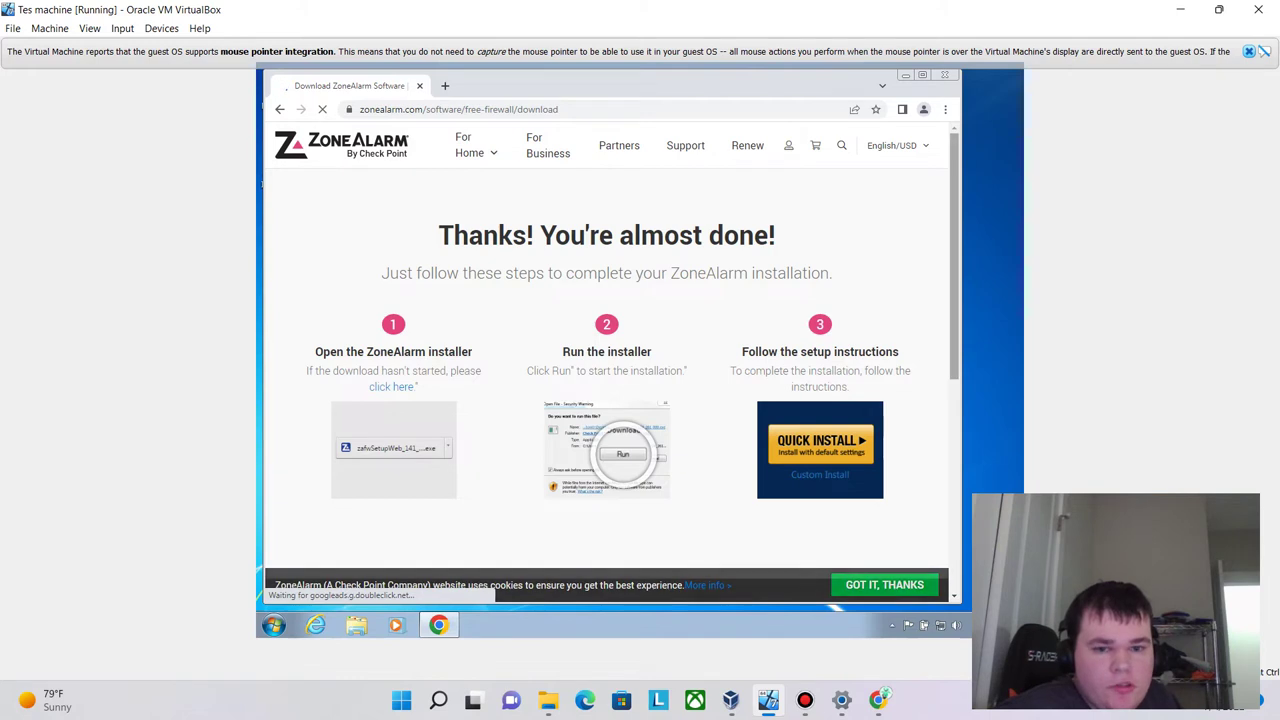
# Run the downloaded ZoneAlarm installer and try to authorise it with the administrator password
pyautogui.scroll(-3, 606, 350)
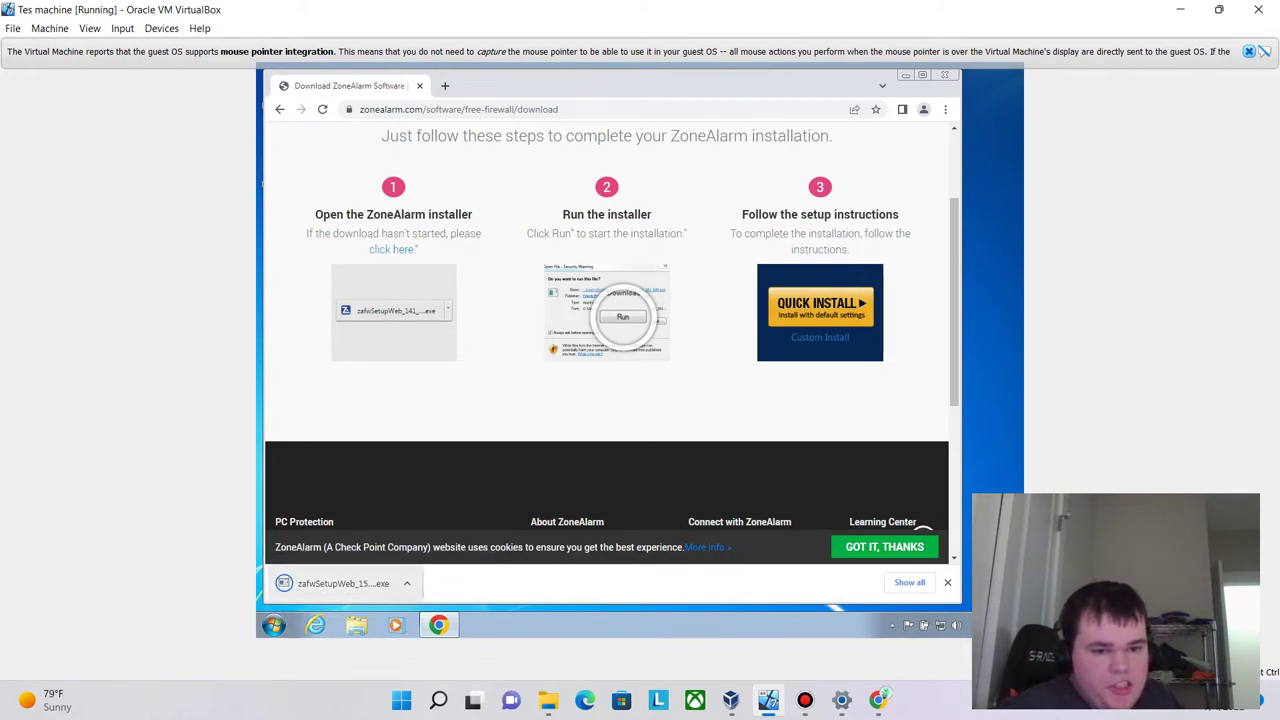
pyautogui.click(340, 583)
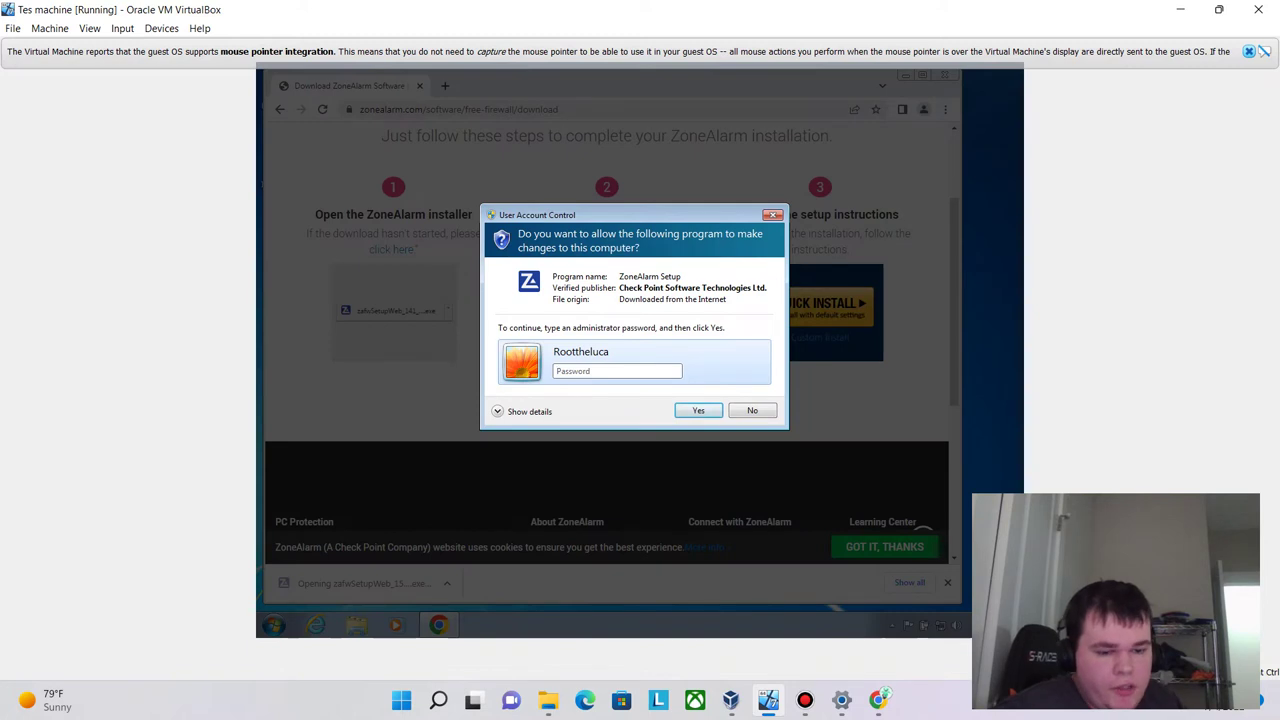
pyautogui.write('****')
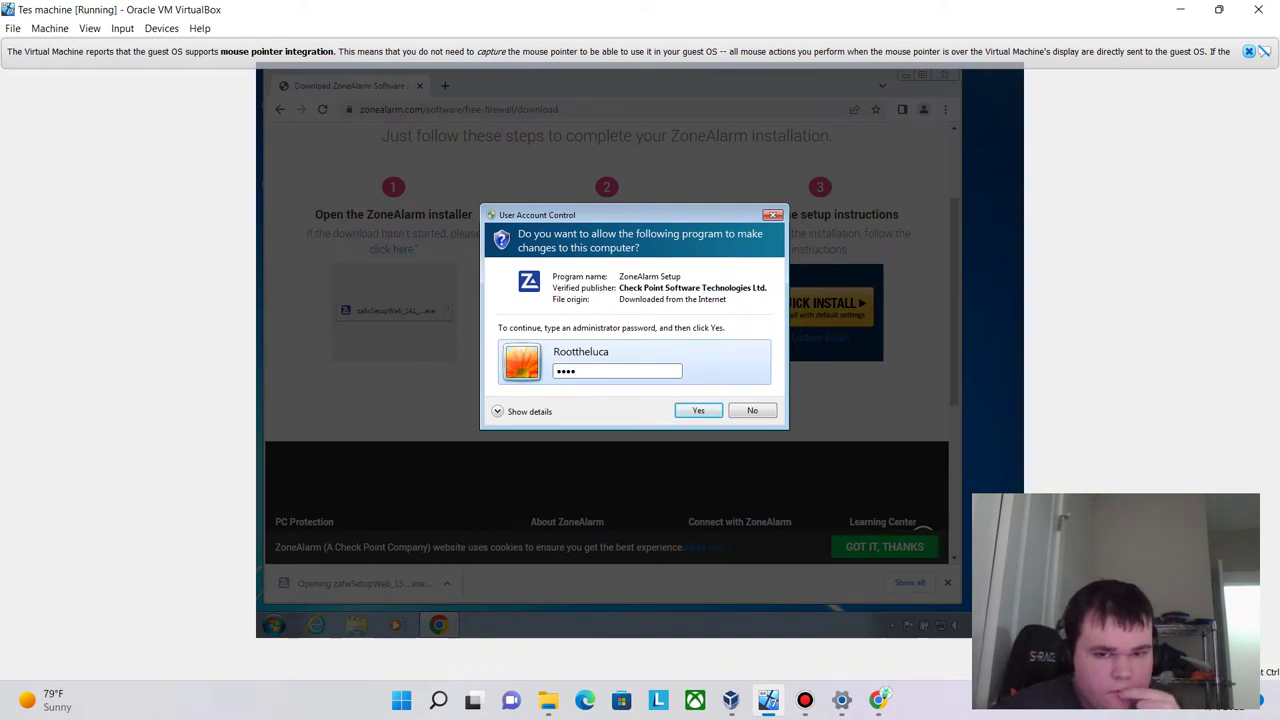
pyautogui.press('Return')
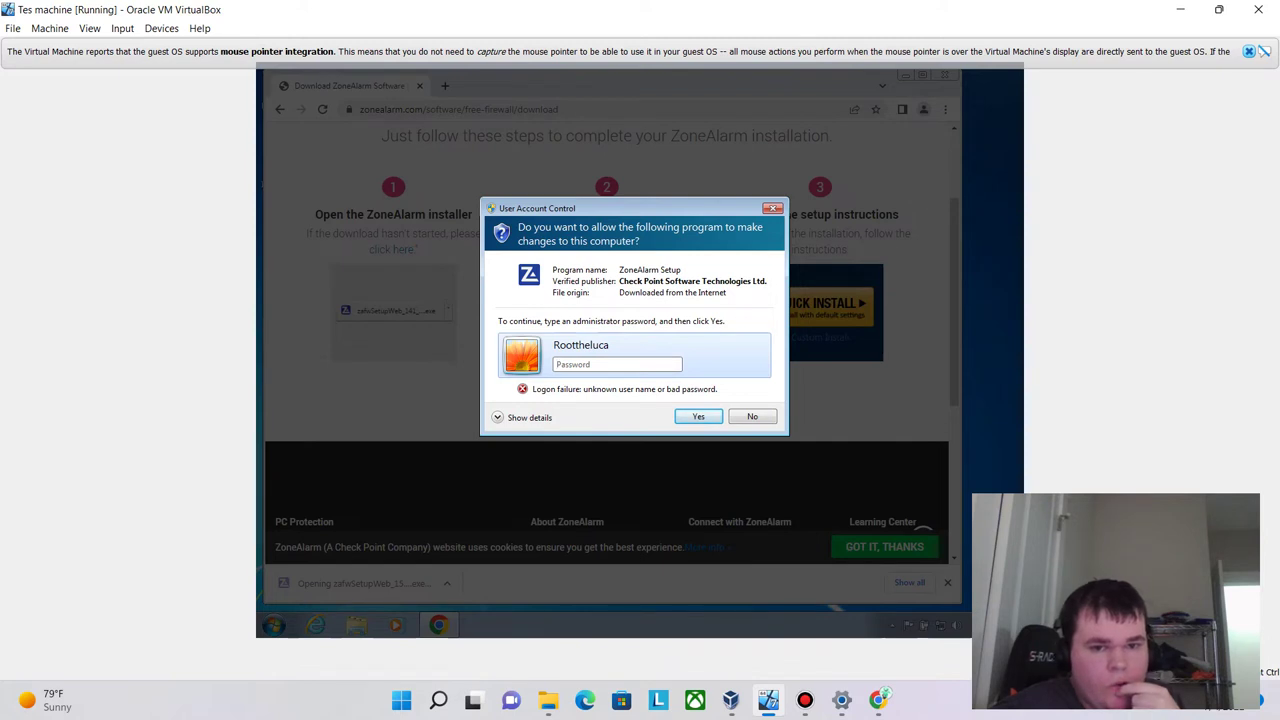
# Enter the administrator password again to allow ZoneAlarm Setup to make changes to the computer
pyautogui.write('*****')
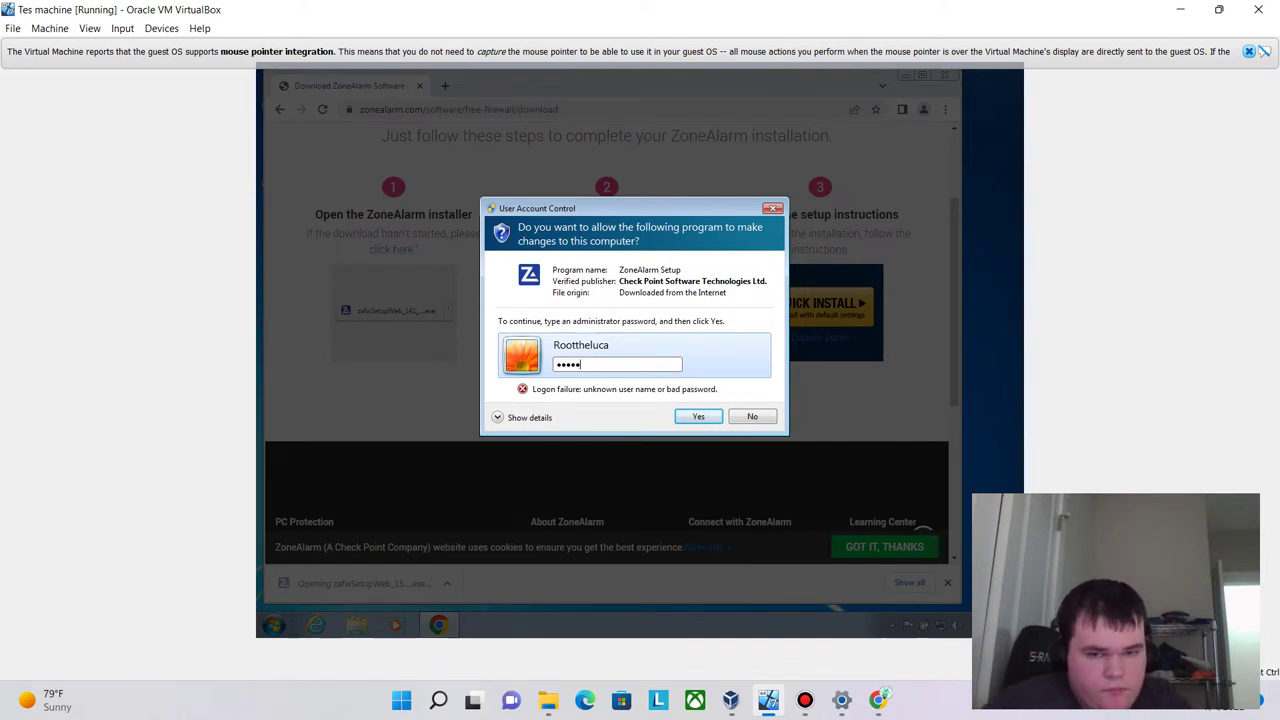
pyautogui.write('******')
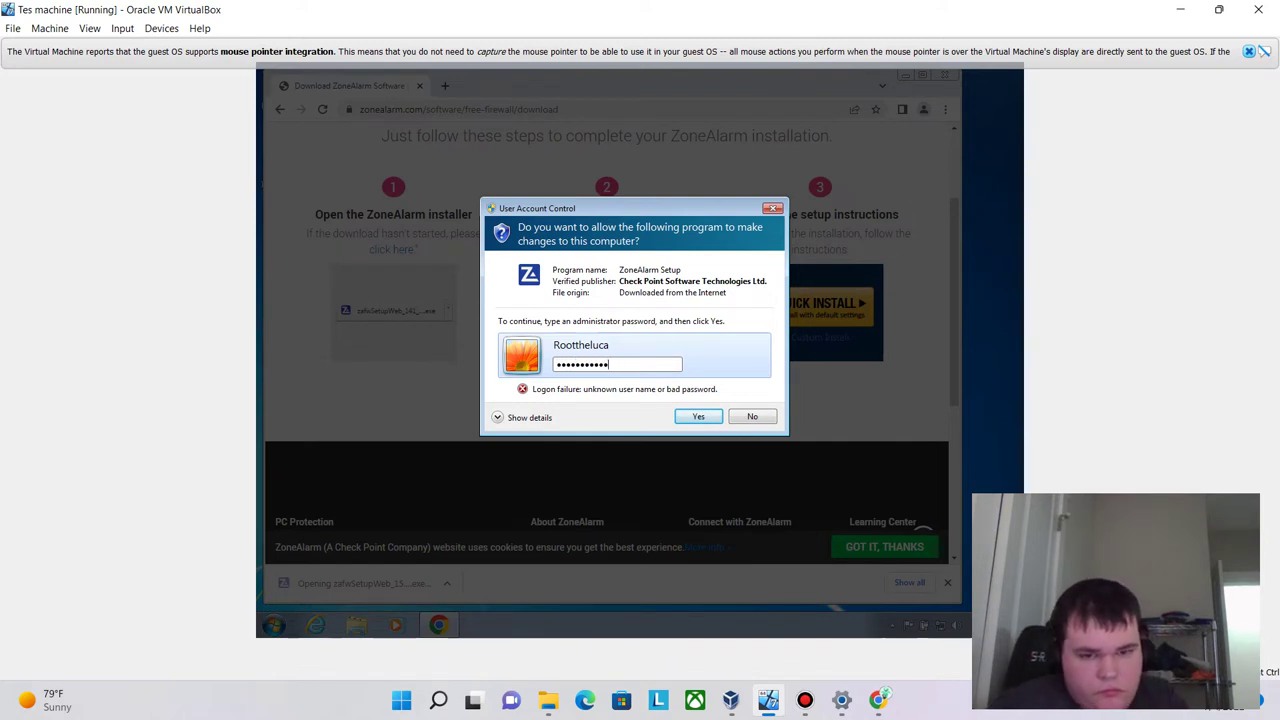
pyautogui.press('BackSpace')
pyautogui.press('BackSpace')
pyautogui.press('BackSpace')
pyautogui.press('BackSpace')
pyautogui.press('BackSpace')
pyautogui.press('BackSpace')
pyautogui.press('BackSpace')
pyautogui.press('BackSpace')
pyautogui.press('BackSpace')
pyautogui.press('BackSpace')
pyautogui.press('BackSpace')
pyautogui.write('****')
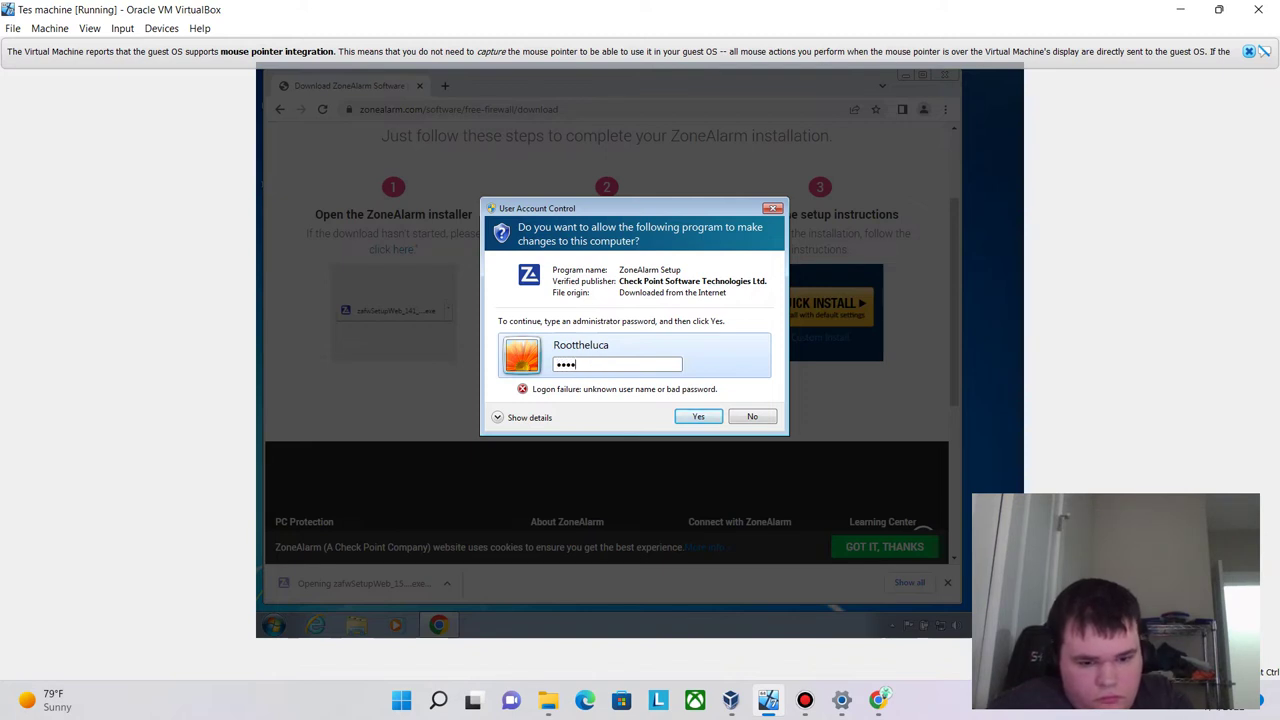
pyautogui.write('**********')
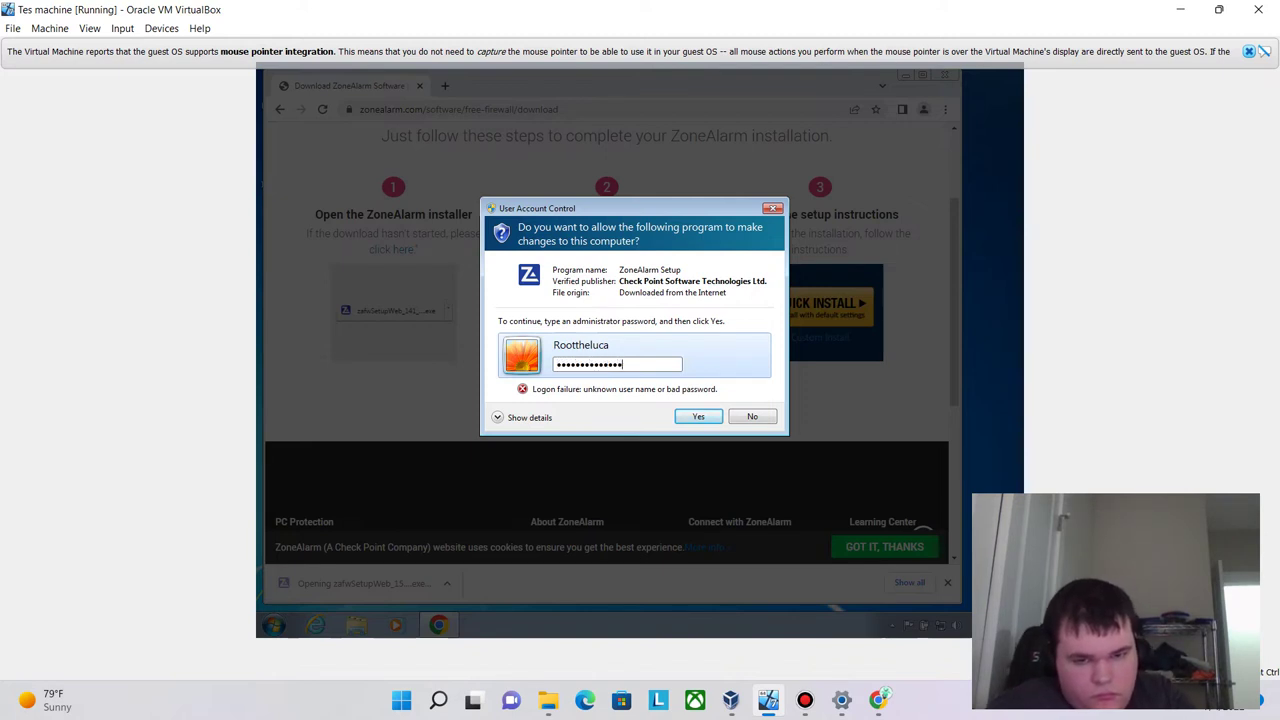
pyautogui.press('Return')
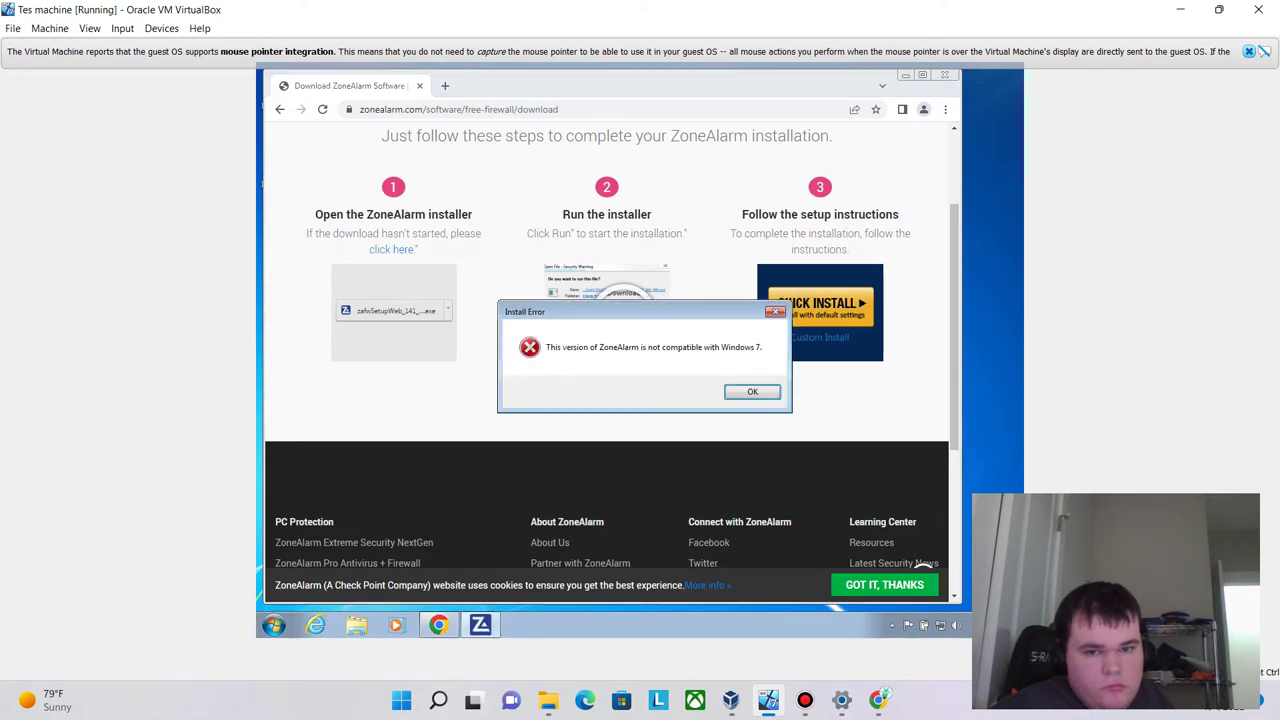
# Dismiss the ZoneAlarm install error and leave the download page
pyautogui.press('Return')
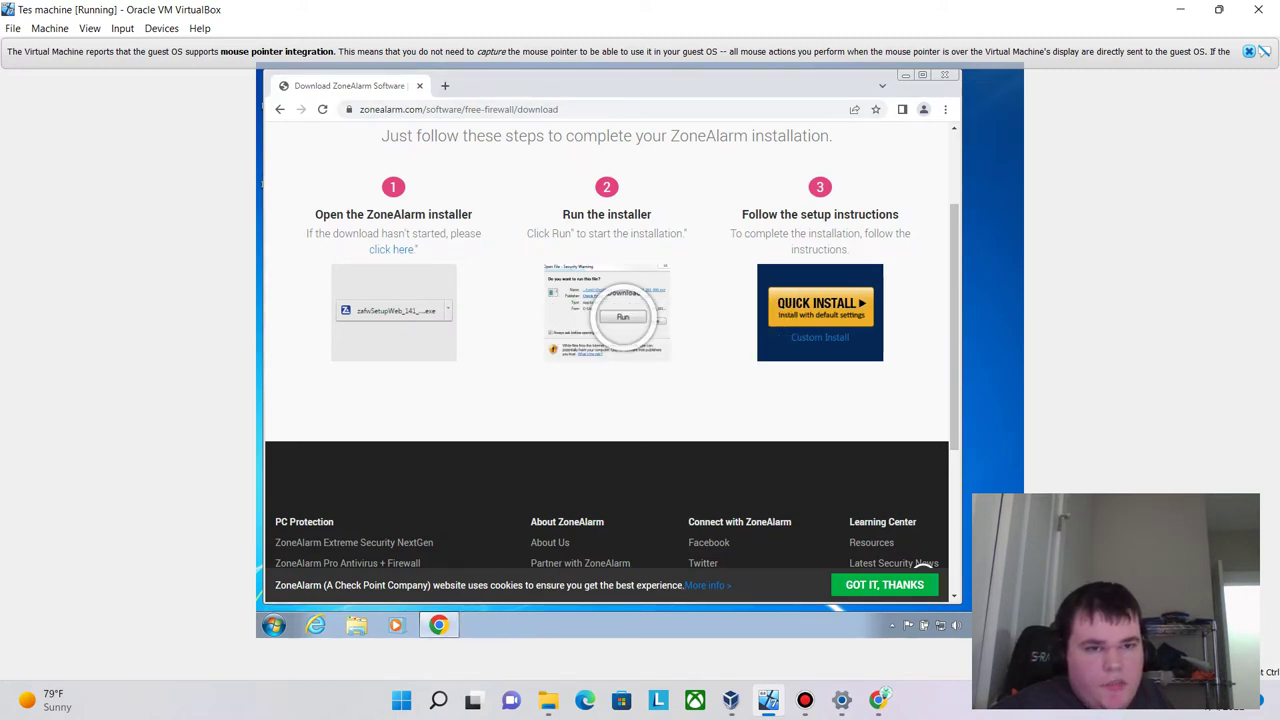
pyautogui.click(280, 109)
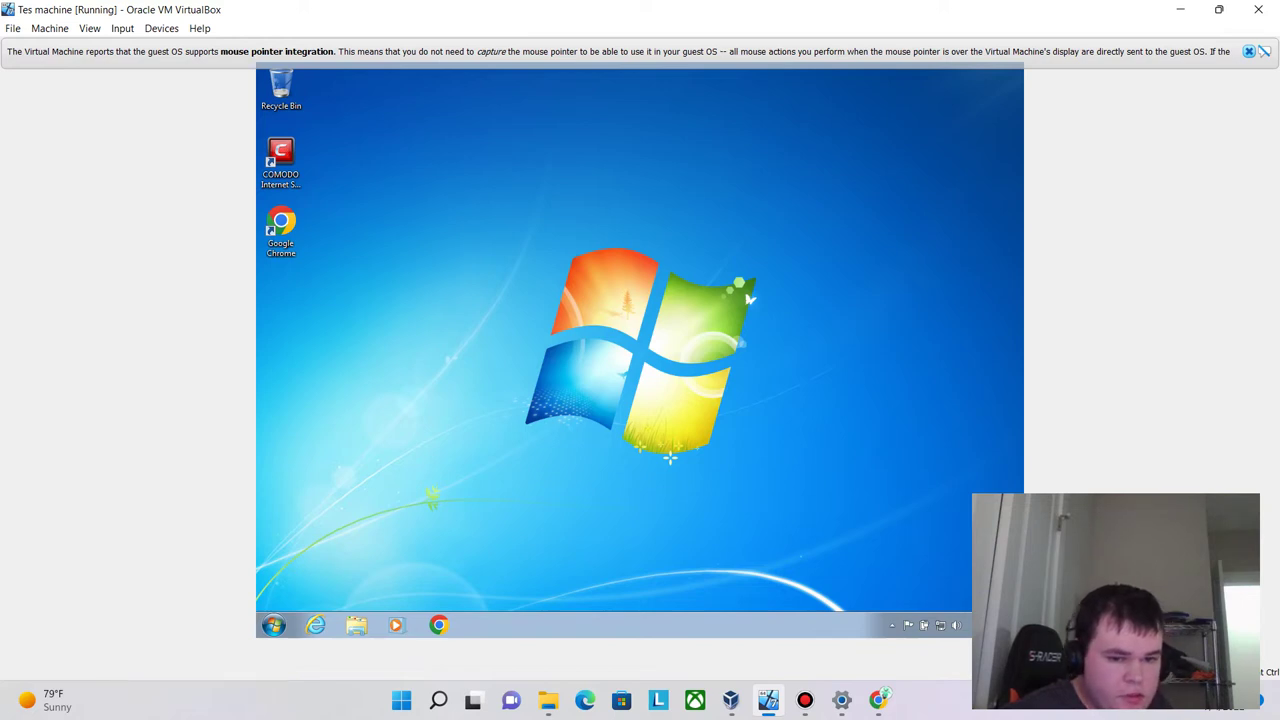
# Open the Windows 7 Control Panel
pyautogui.press('super')
pyautogui.press('Up')
pyautogui.press('Return')
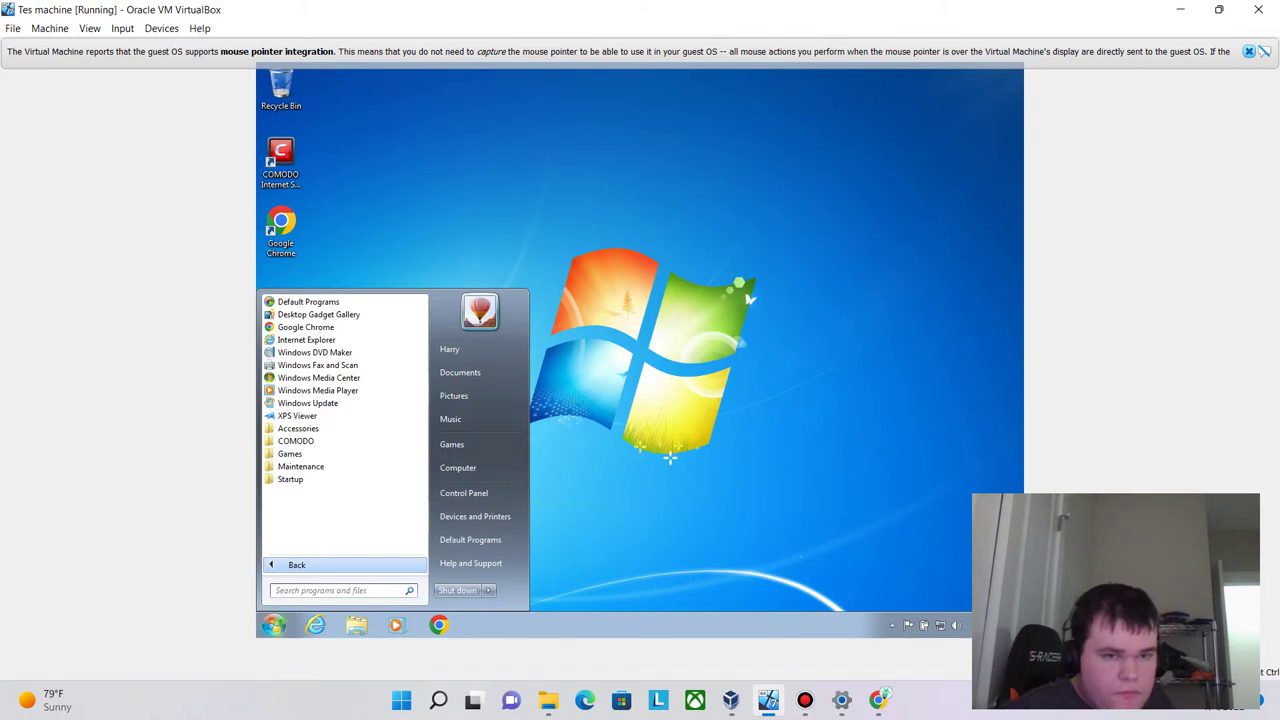
pyautogui.press('Return')
pyautogui.press('Up')
pyautogui.press('Up')
pyautogui.press('Up')
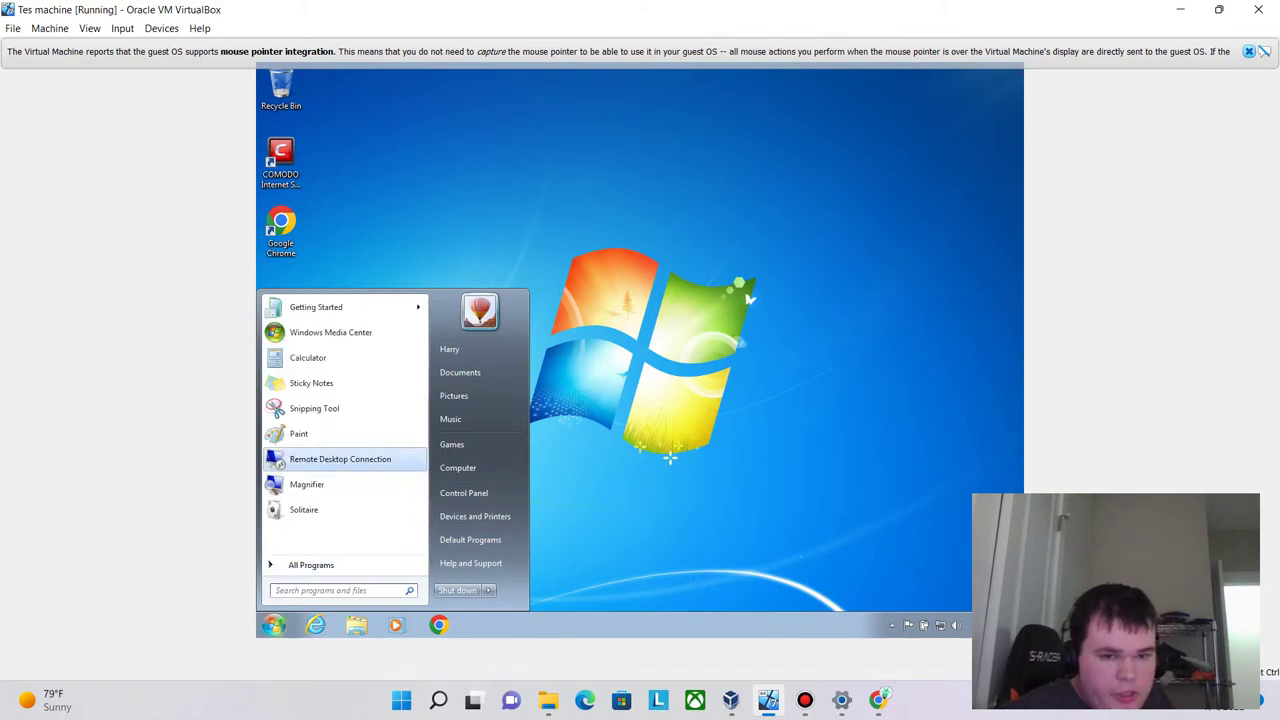
pyautogui.press('Down')
pyautogui.press('Down')
pyautogui.press('Right')
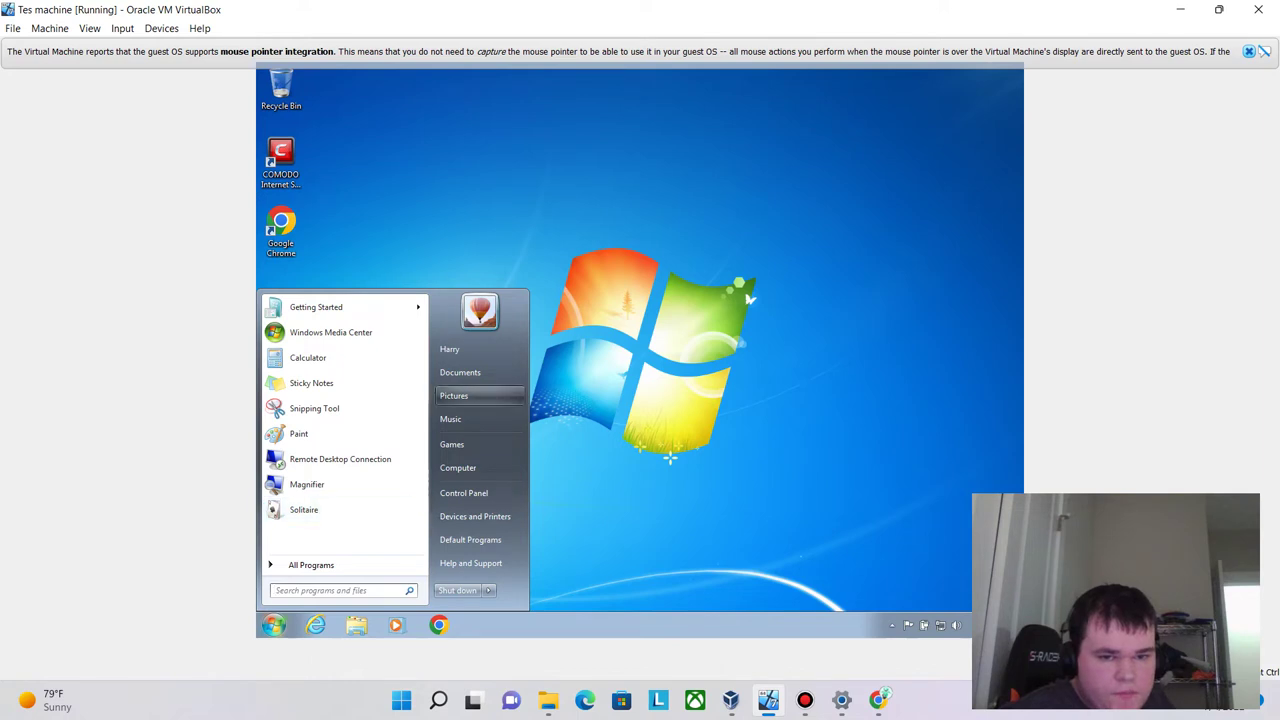
pyautogui.press('Up')
pyautogui.press('Up')
pyautogui.press('Up')
pyautogui.press('Up')
pyautogui.press('Up')
pyautogui.press('Up')
pyautogui.press('Up')
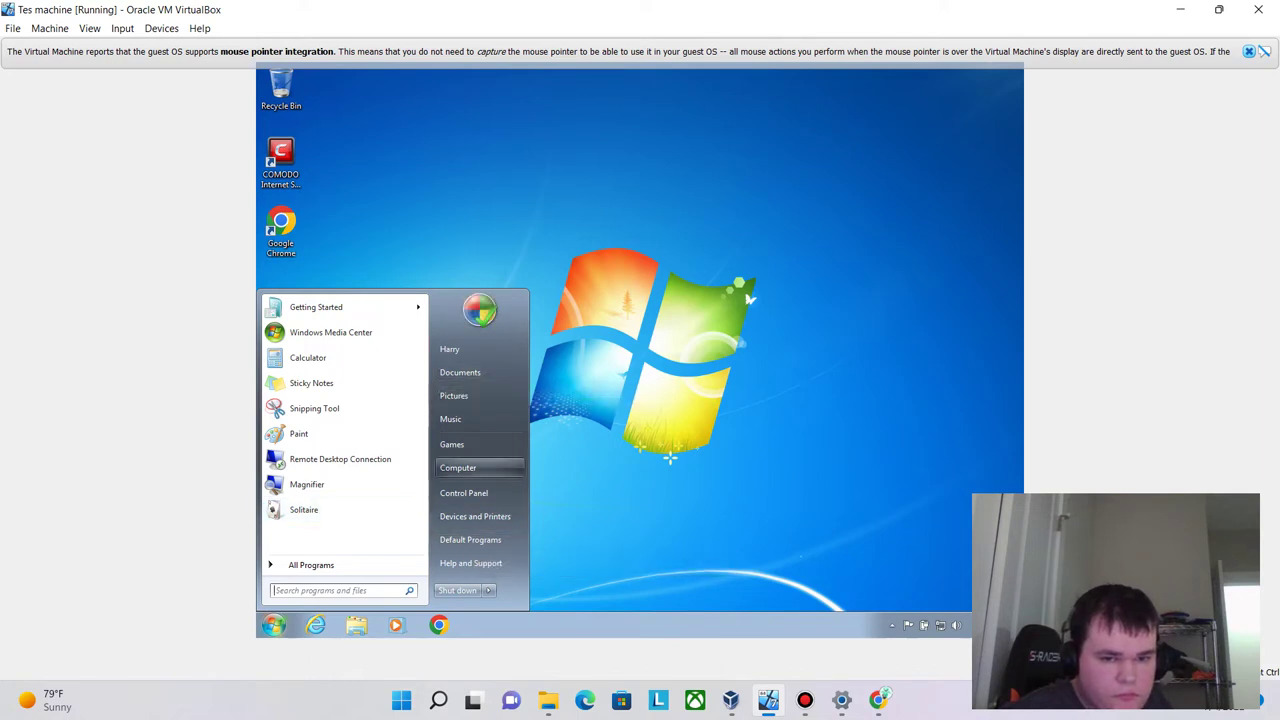
pyautogui.press('Down')
pyautogui.press('Down')
pyautogui.press('Up')
pyautogui.press('Return')
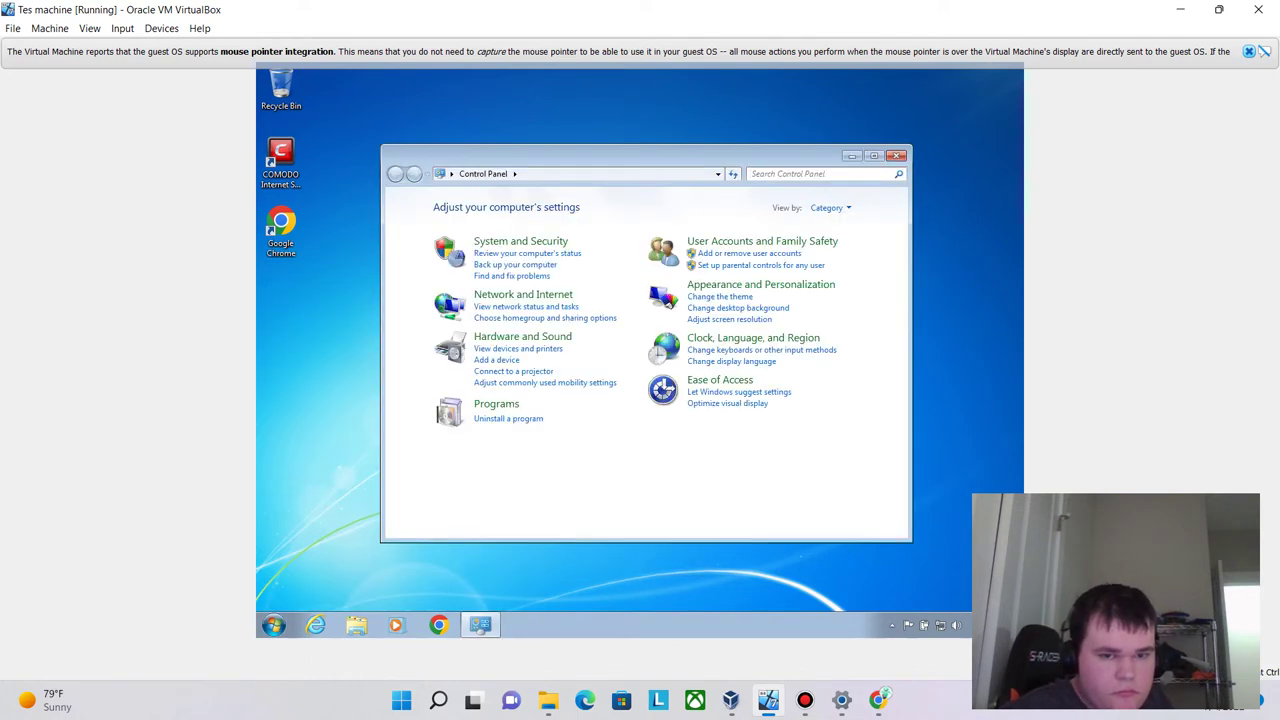
# Open Parental Controls under User Accounts and Family Safety, authorising access with the administrator password
pyautogui.click(762, 241)
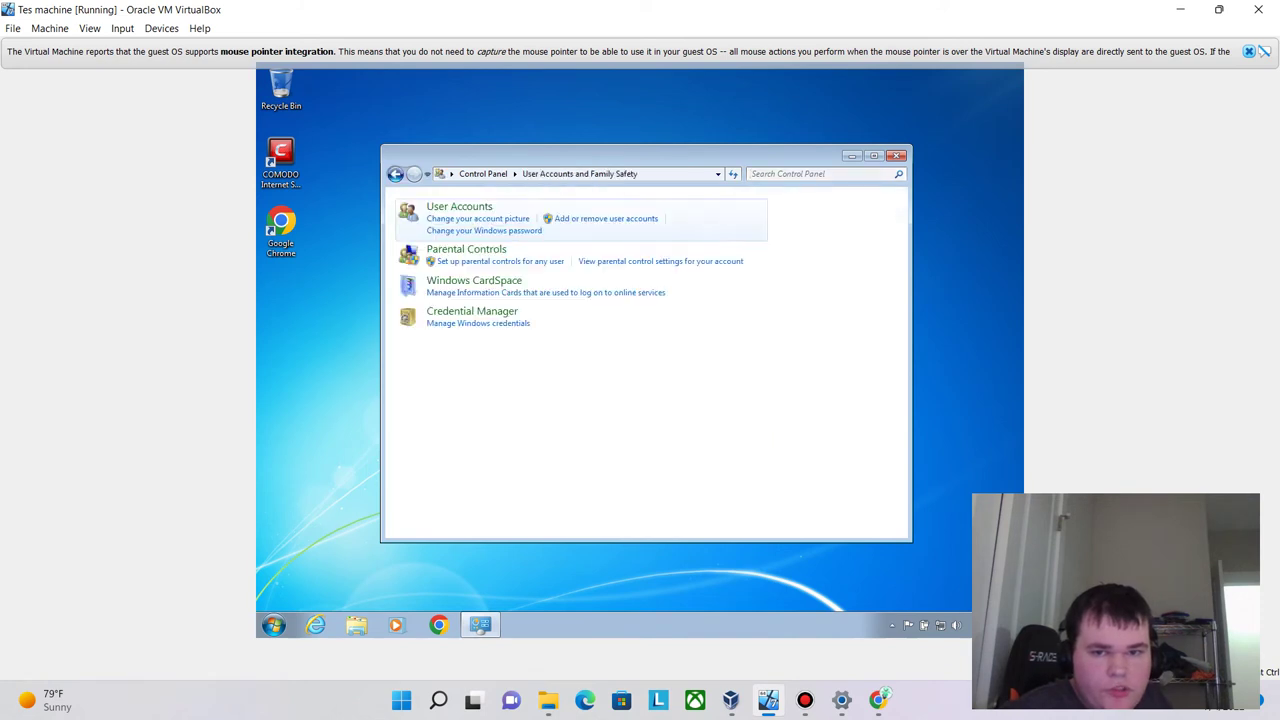
pyautogui.click(633, 261)
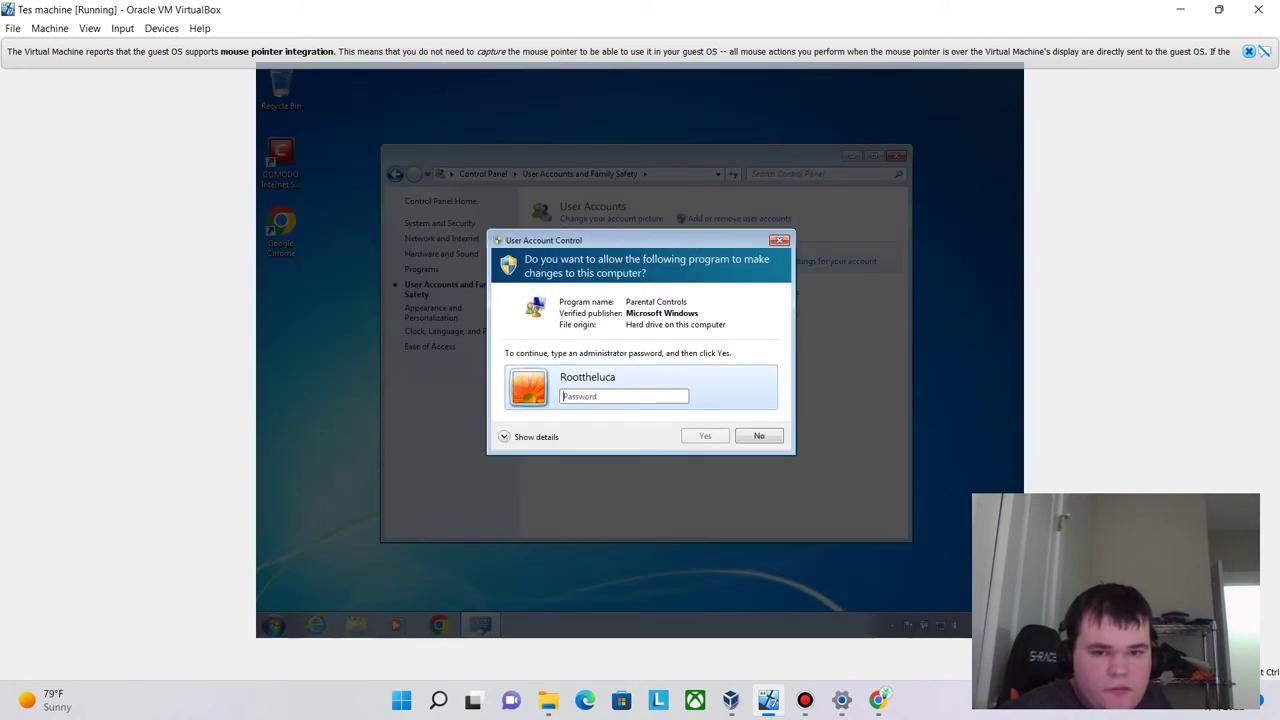
pyautogui.write('********')
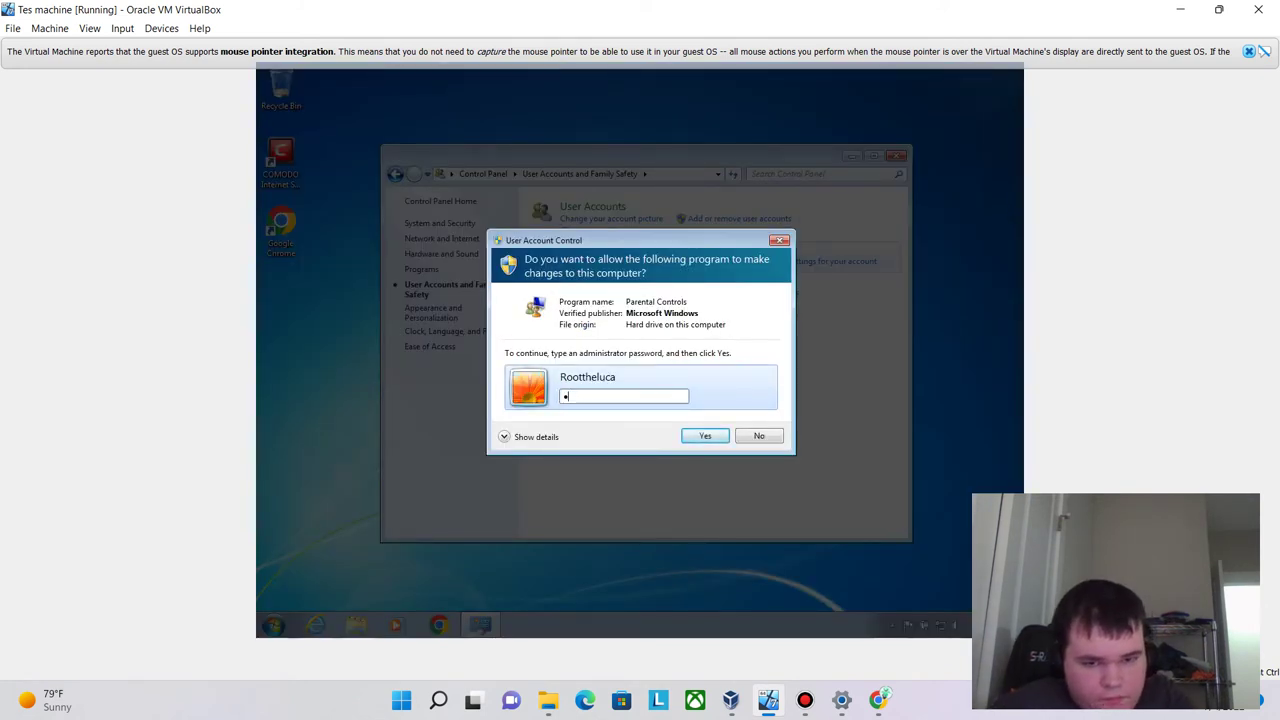
pyautogui.write('******')
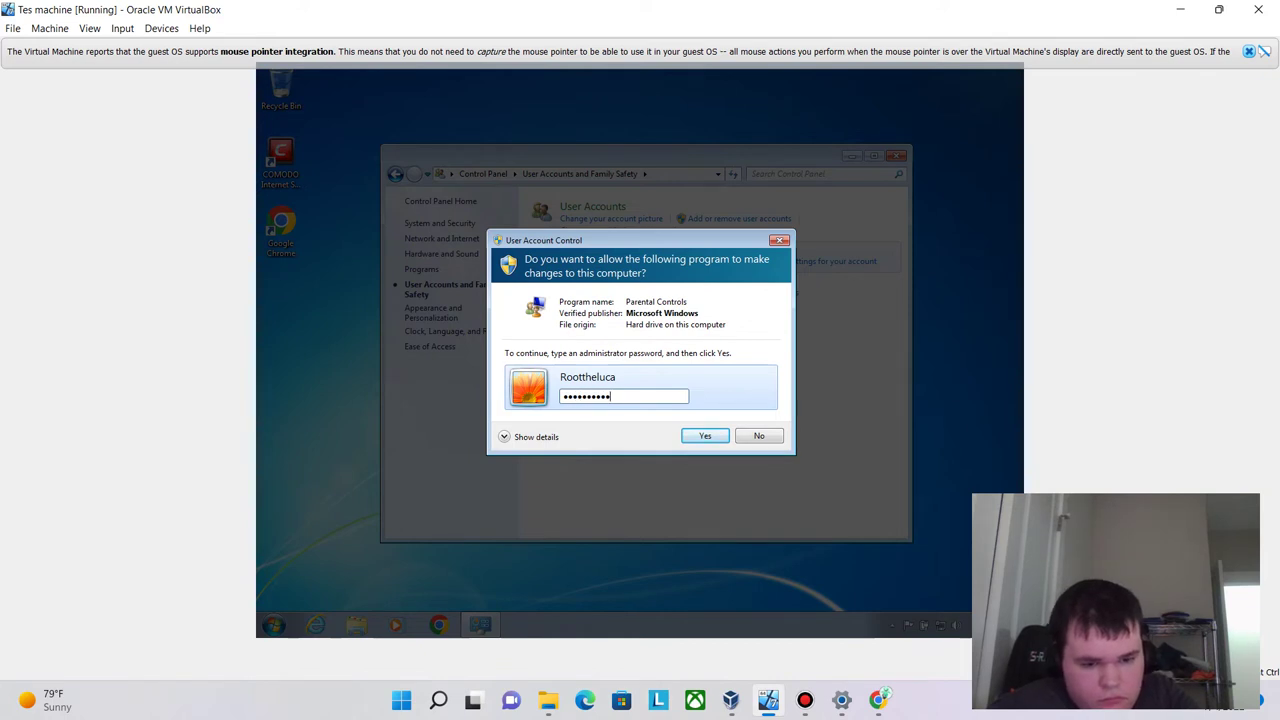
pyautogui.press('Return')
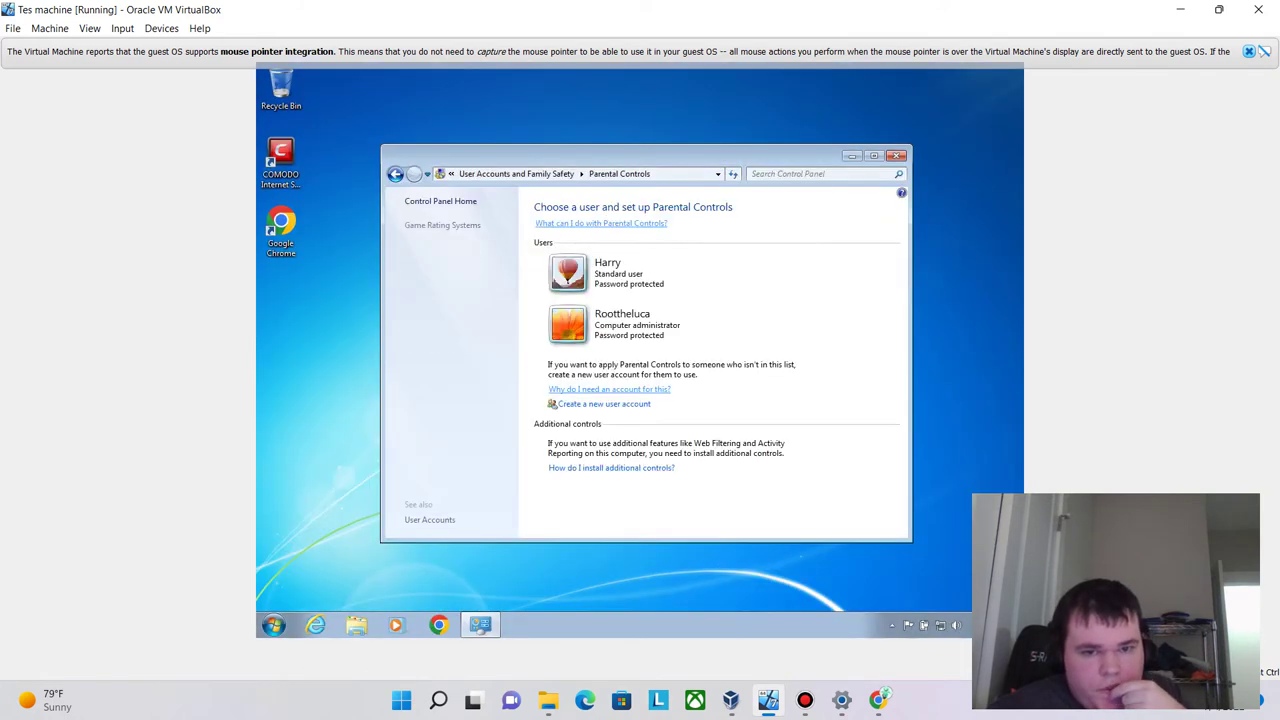
# Create a new Windows user account from Parental Controls, entering the new user's first name as the account name
pyautogui.click(604, 403)
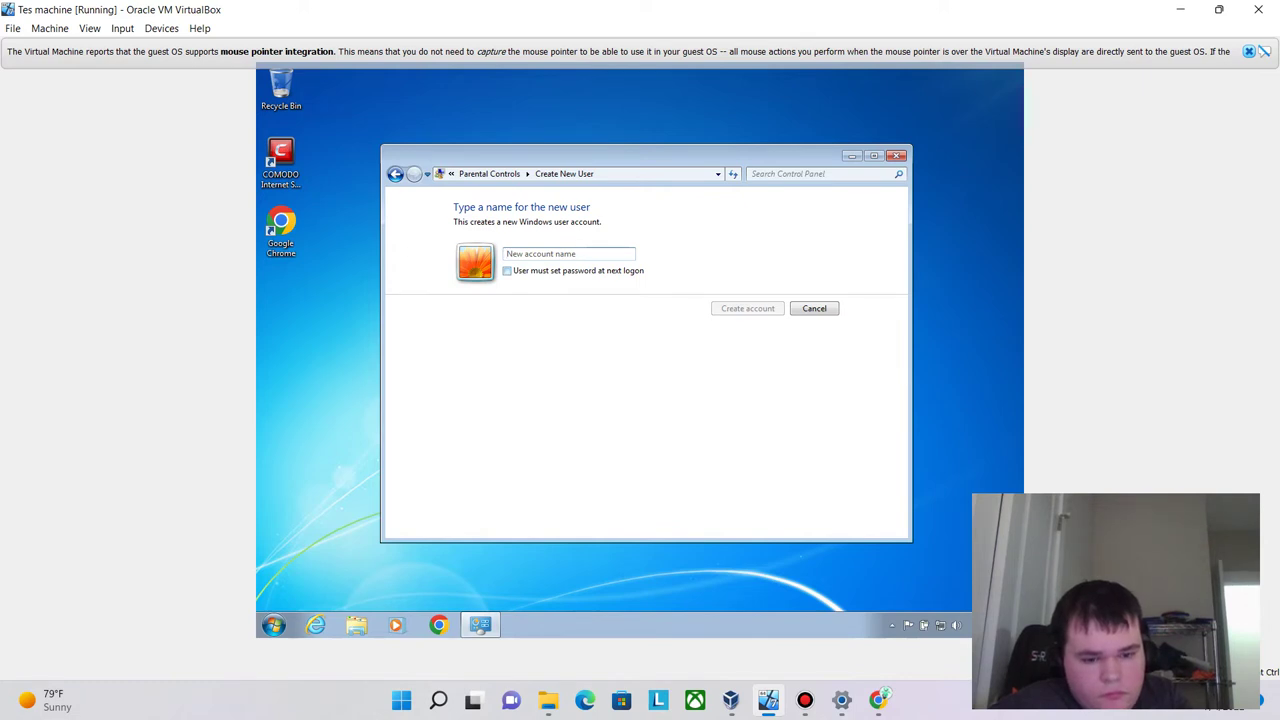
pyautogui.write('J')
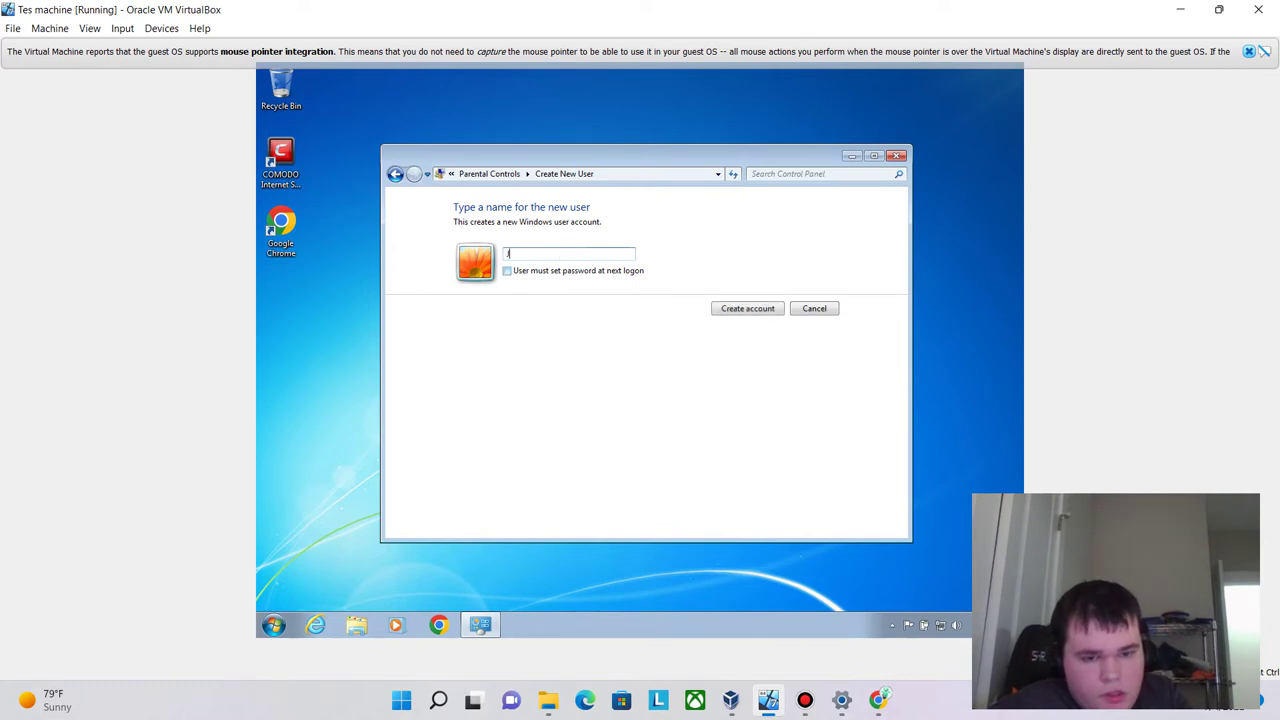
pyautogui.write('erry')
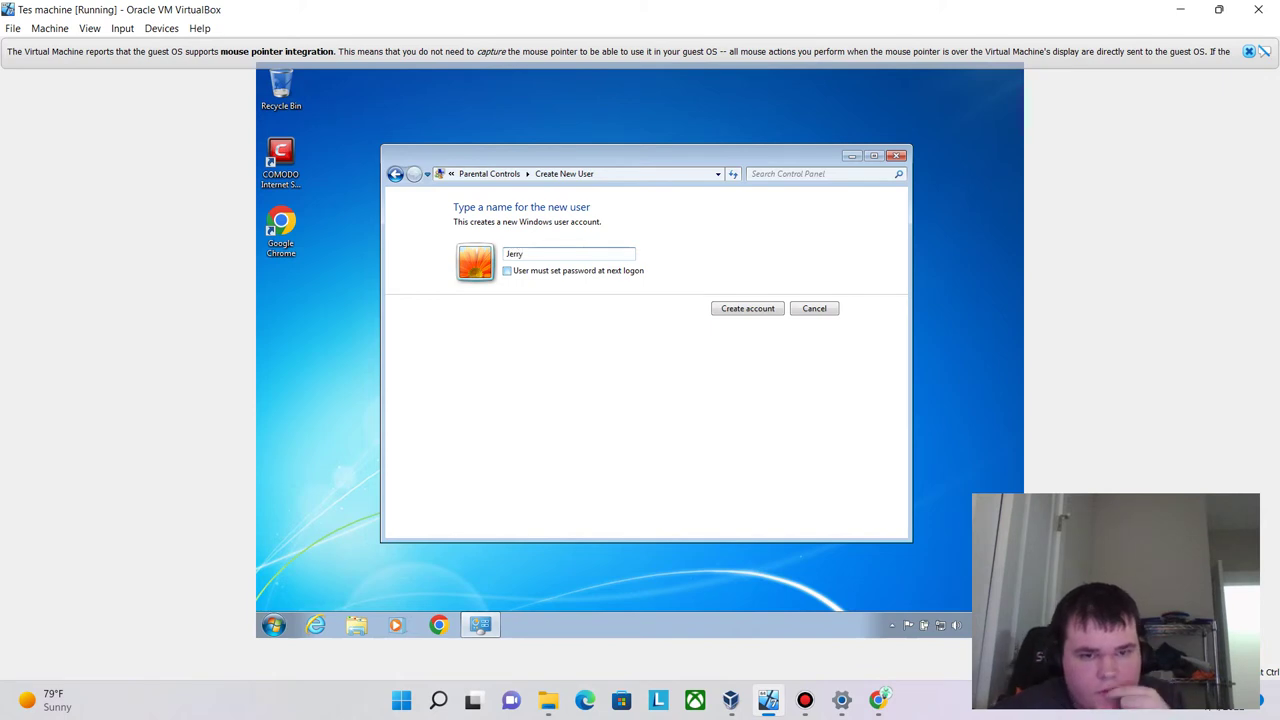
pyautogui.press('Return')
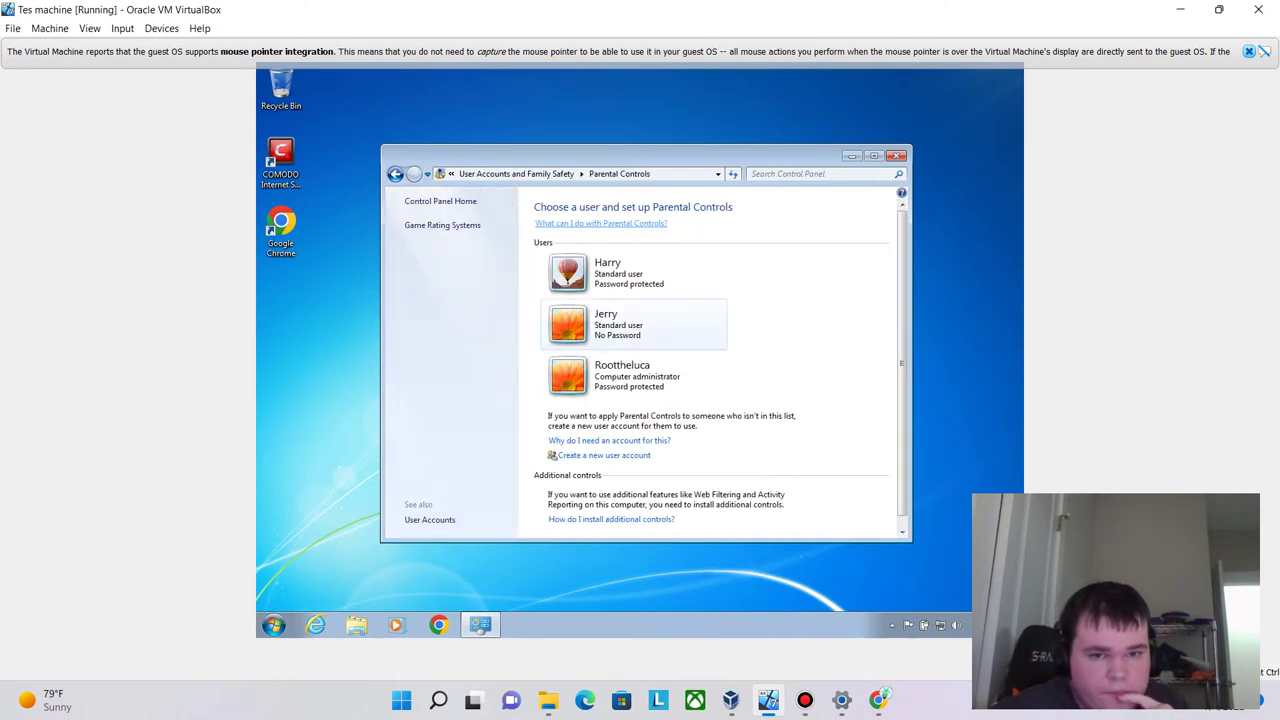
# Turn on Parental Controls with current settings enforced for the newly created account, and review its user controls
pyautogui.click(606, 324)
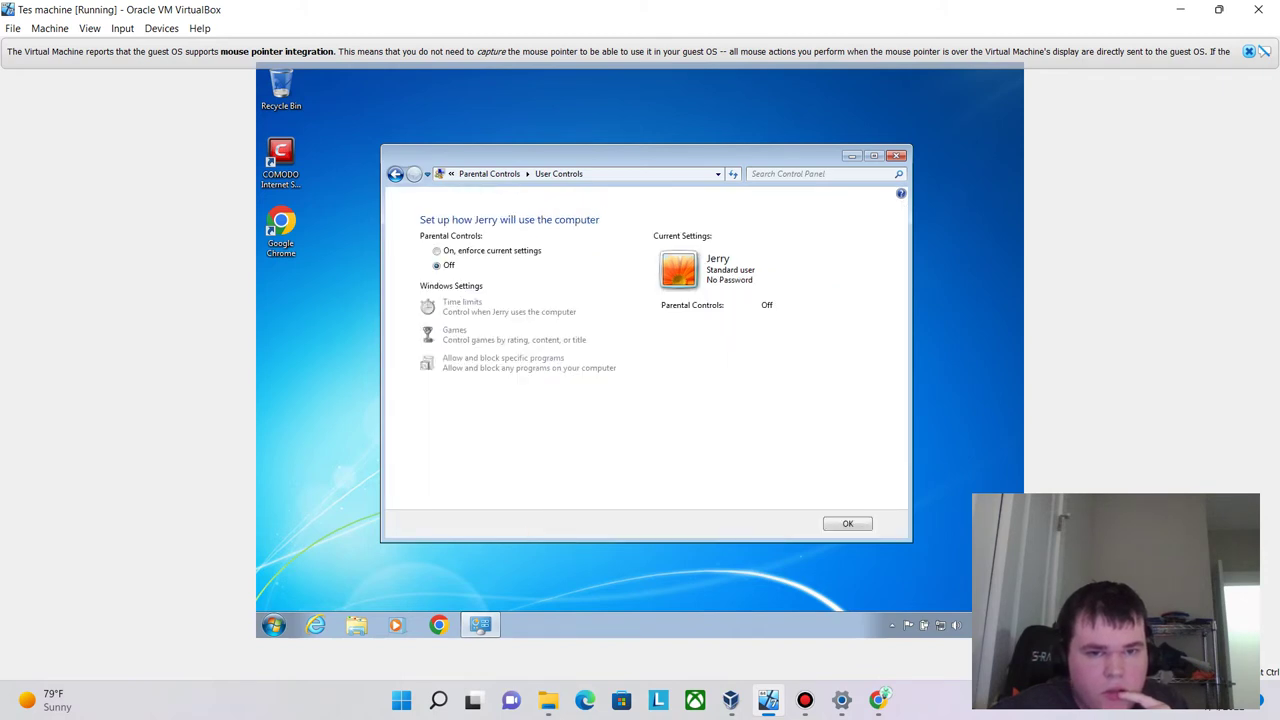
pyautogui.click(437, 250)
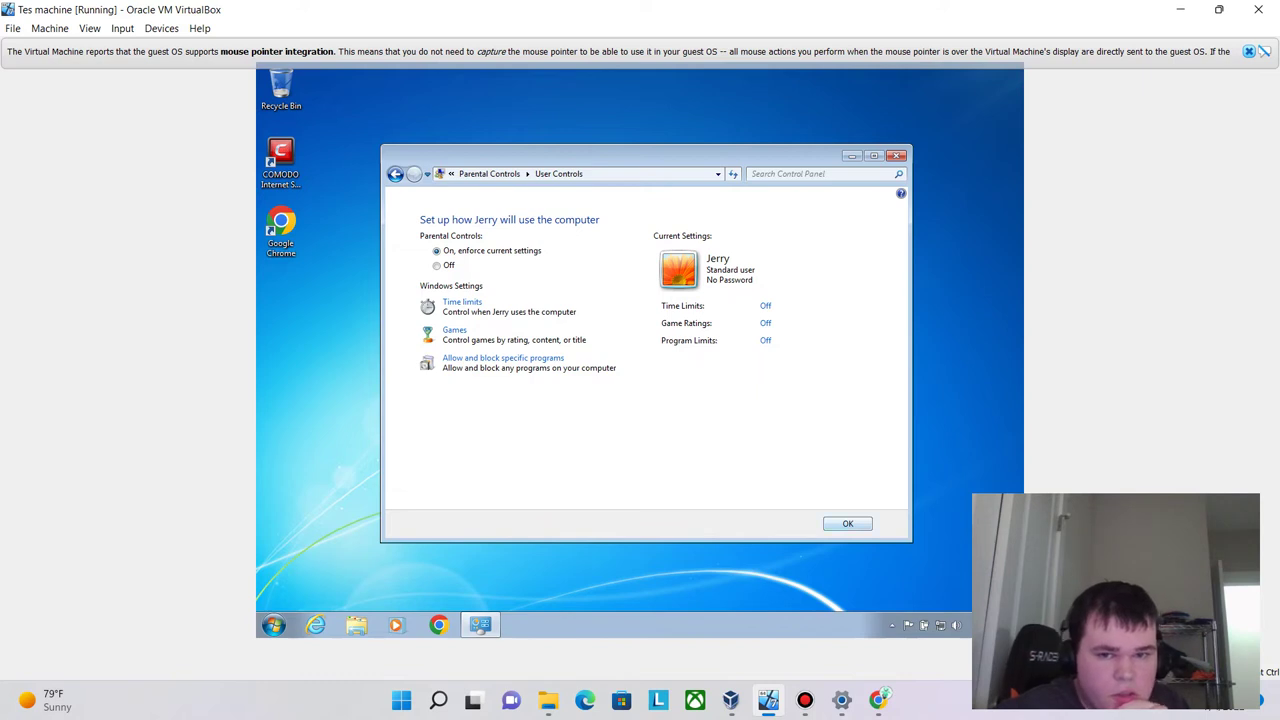
pyautogui.click(847, 523)
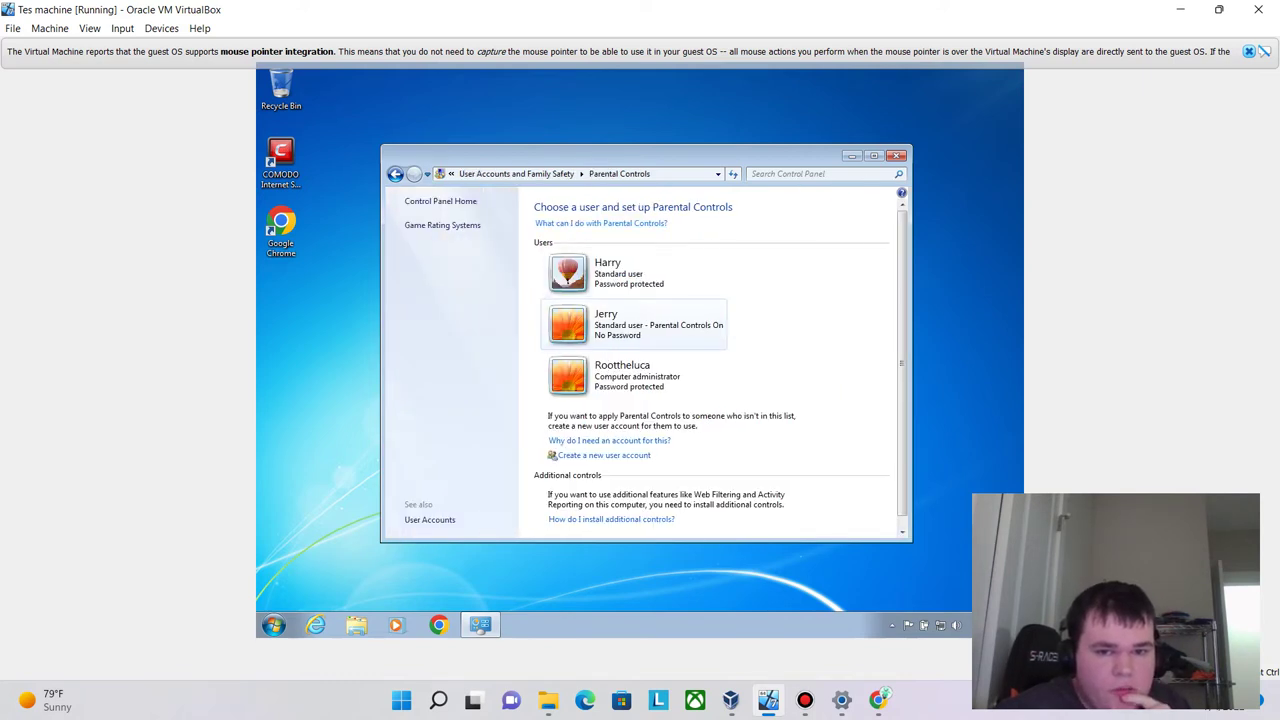
pyautogui.click(620, 324)
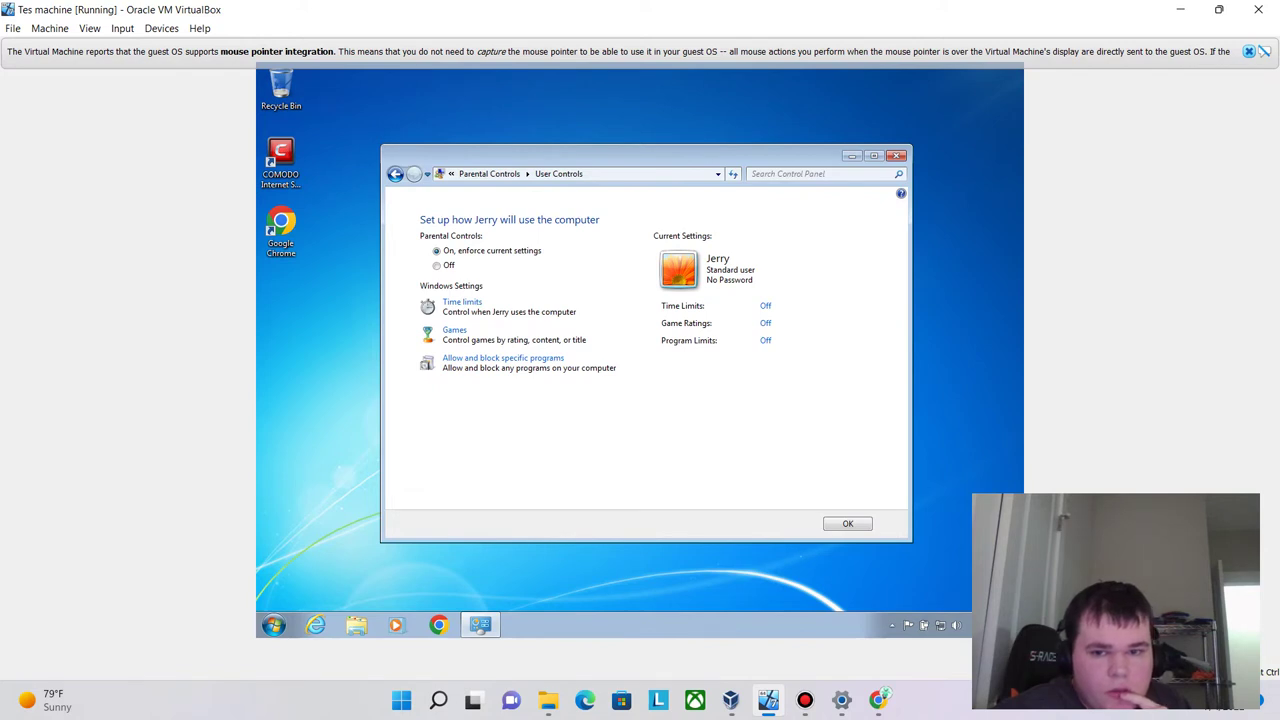
pyautogui.click(847, 523)
# Switch user to bring up the Windows 7 account selection screen
pyautogui.click(273, 625)
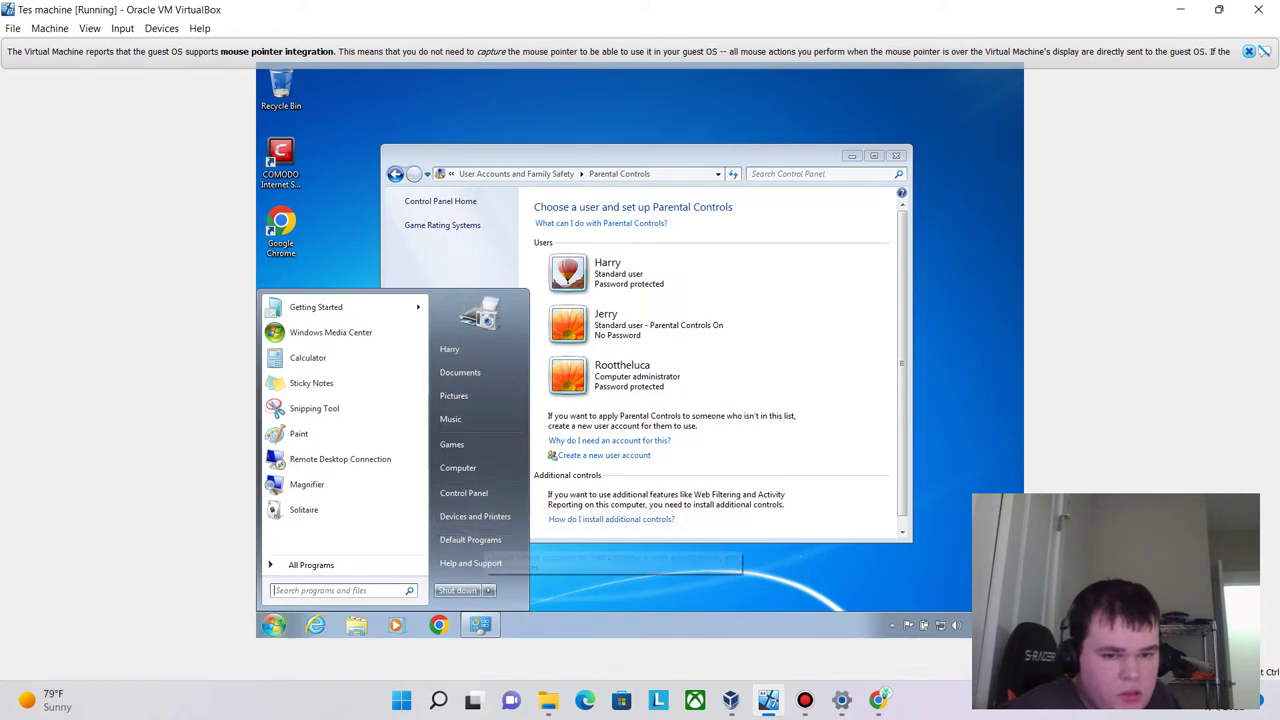
pyautogui.moveTo(488, 590)
pyautogui.click(534, 528)
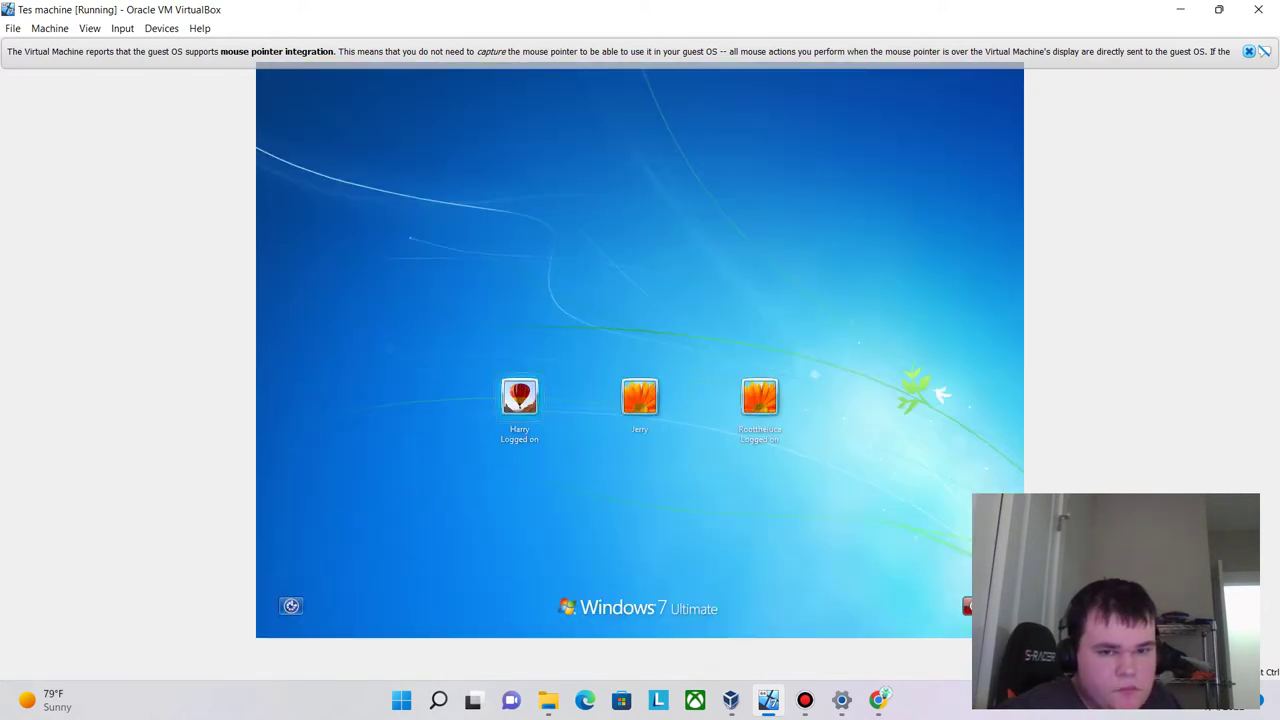
# Log on to the newly created standard account and open Control Panel from a search for "con"
pyautogui.click(520, 400)
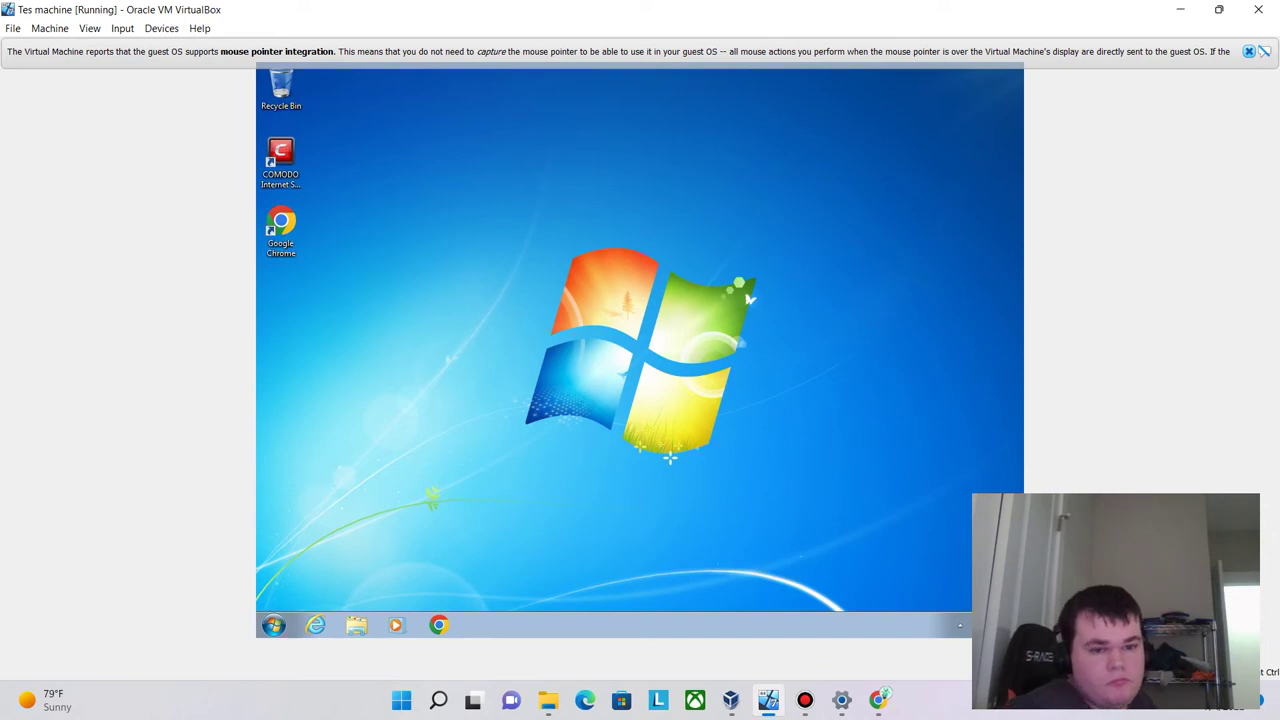
pyautogui.click(274, 625)
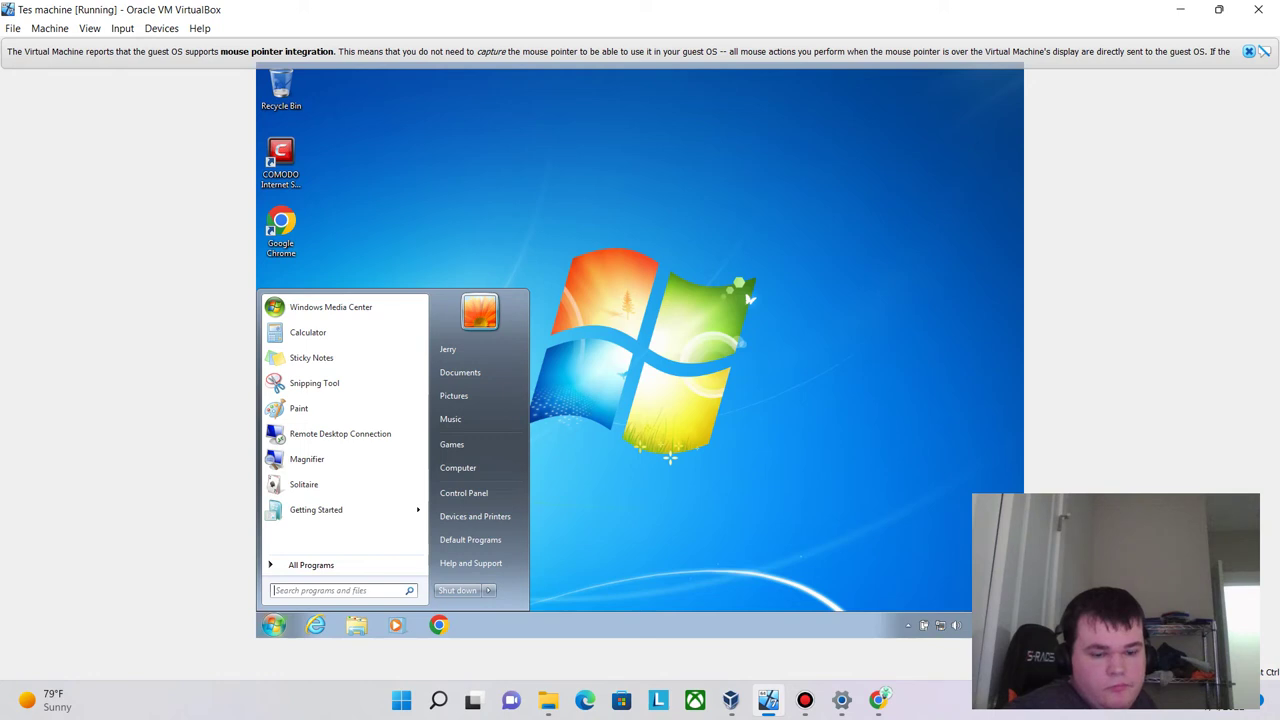
pyautogui.write('co')
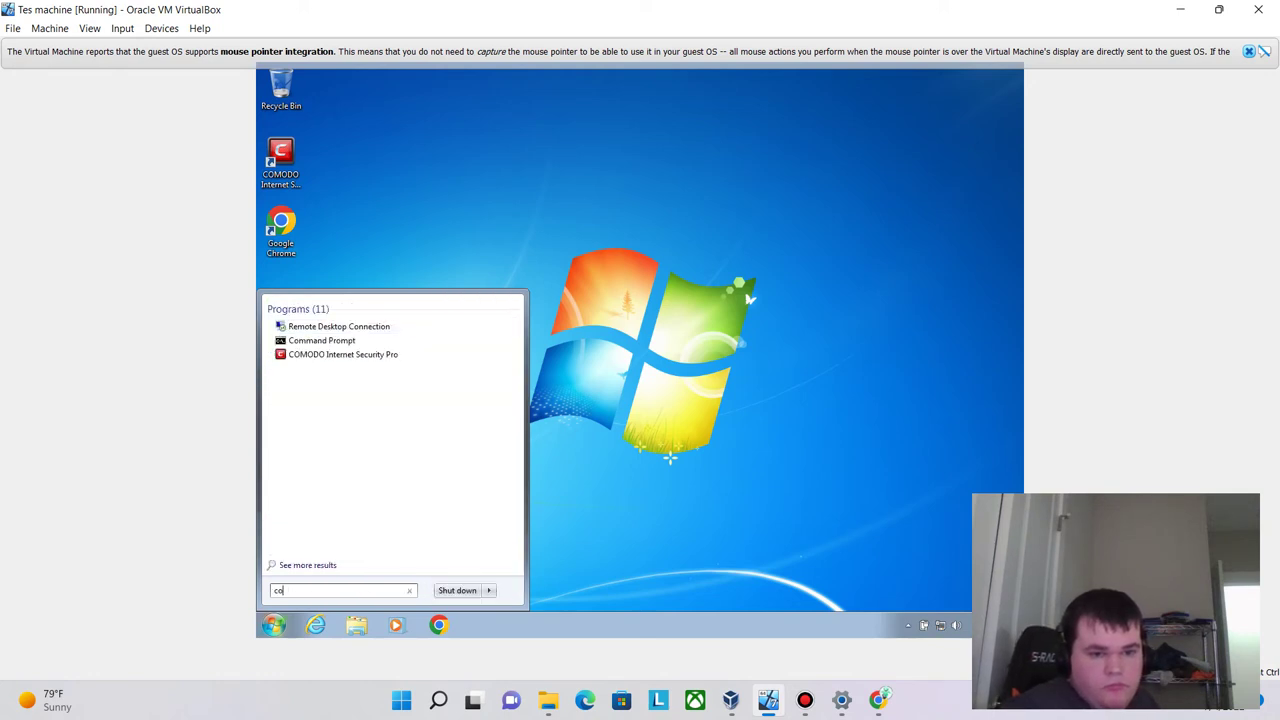
pyautogui.write('n')
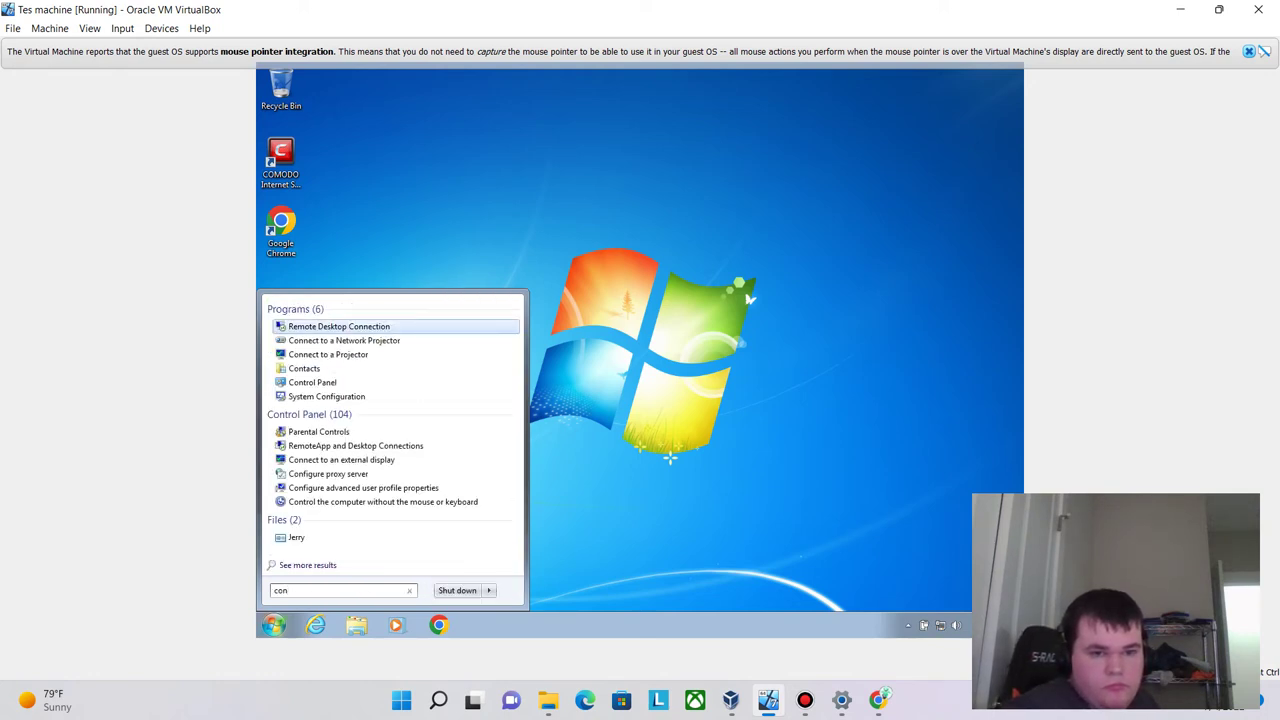
pyautogui.press('Down')
pyautogui.press('Down')
pyautogui.press('Down')
pyautogui.press('Down')
pyautogui.press('Return')
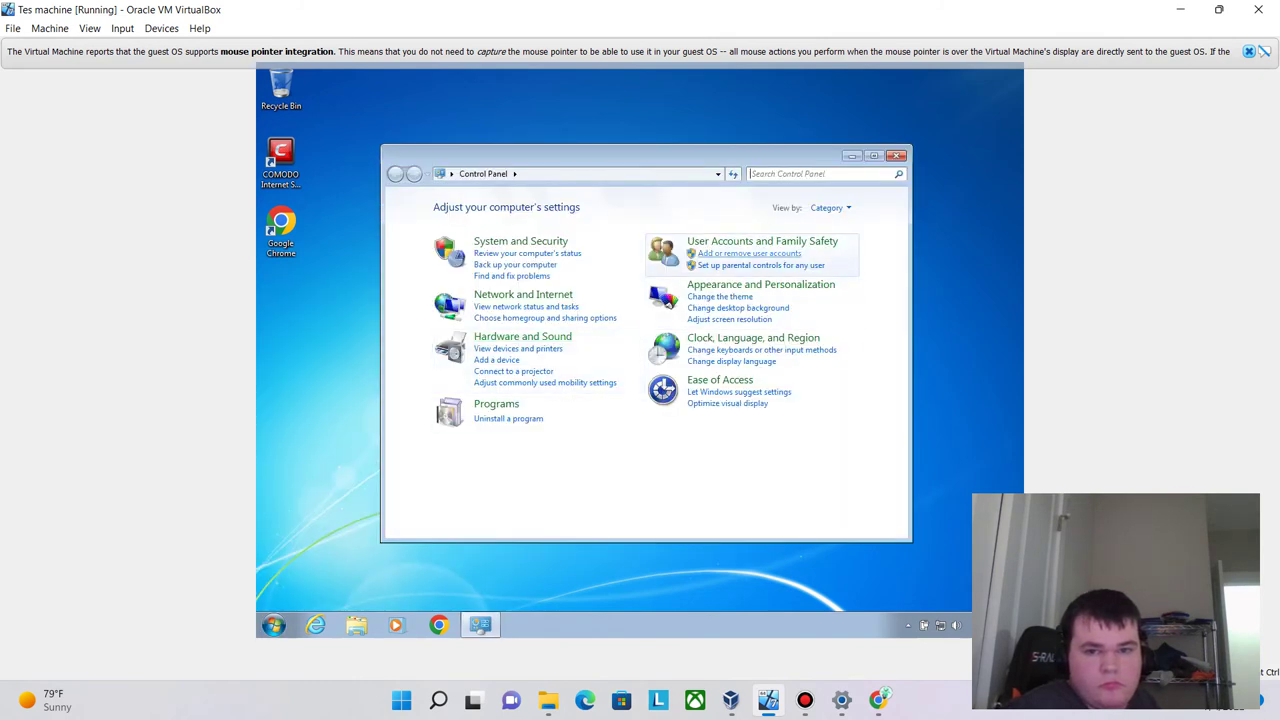
# Review the current account's own parental control settings under User Accounts and Family Safety, and return to the category page
pyautogui.click(760, 241)
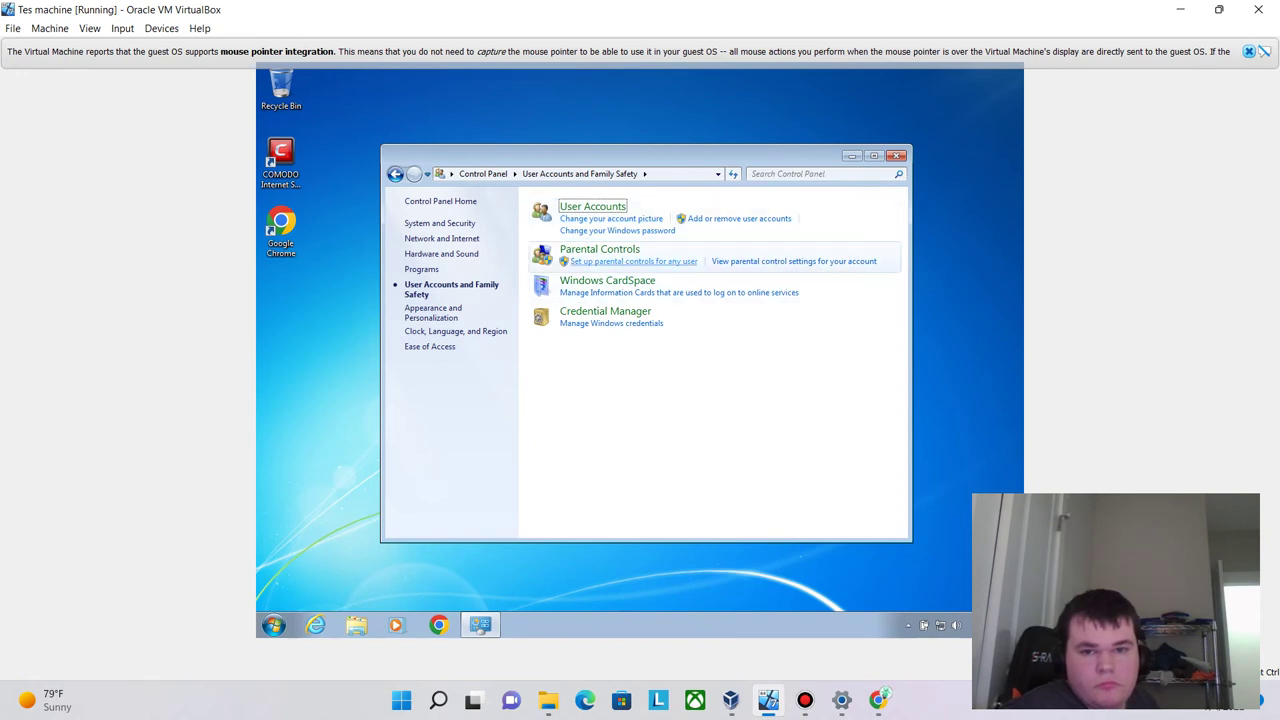
pyautogui.click(793, 261)
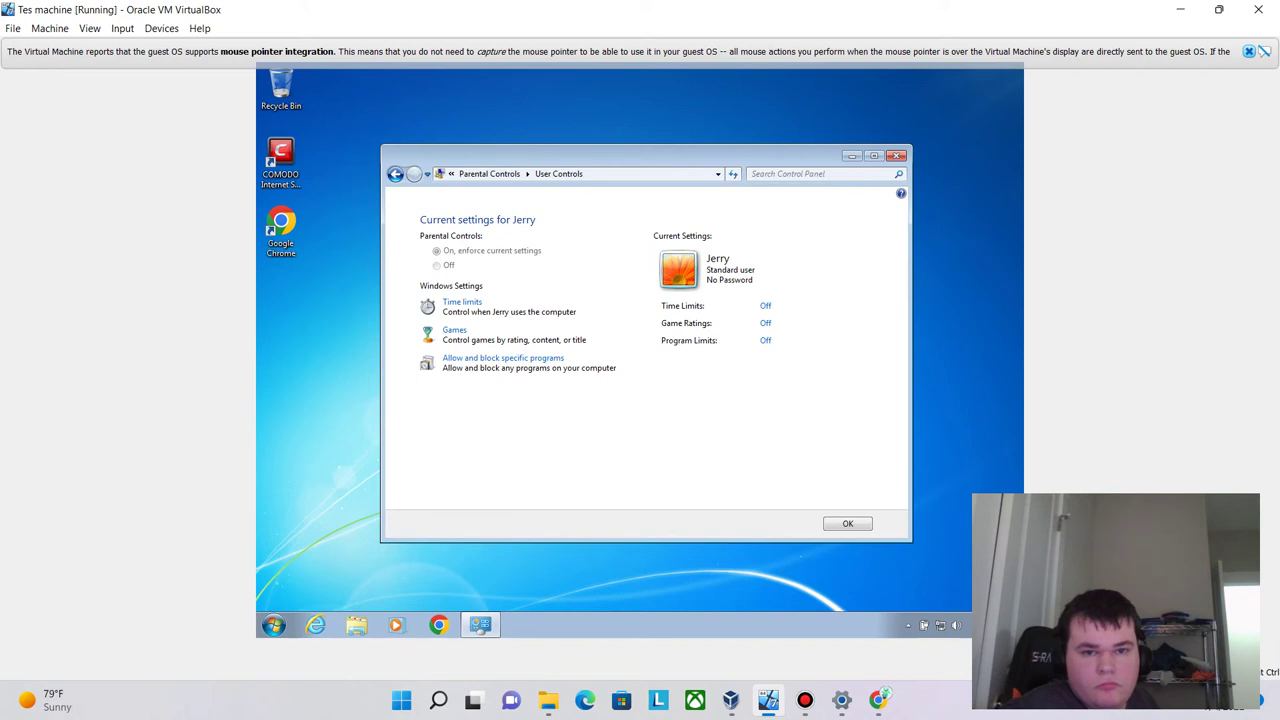
pyautogui.click(395, 174)
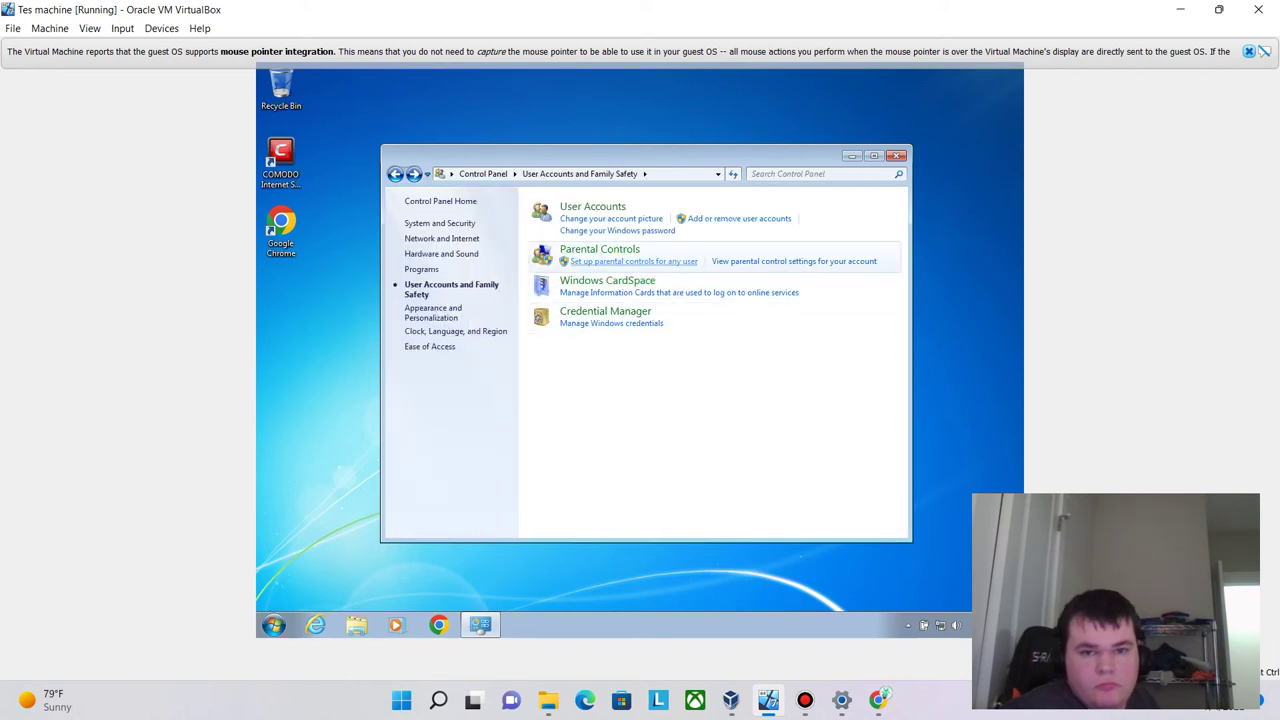
# Open the Parental Controls setup for any user, authorising access with the administrator password
pyautogui.click(634, 261)
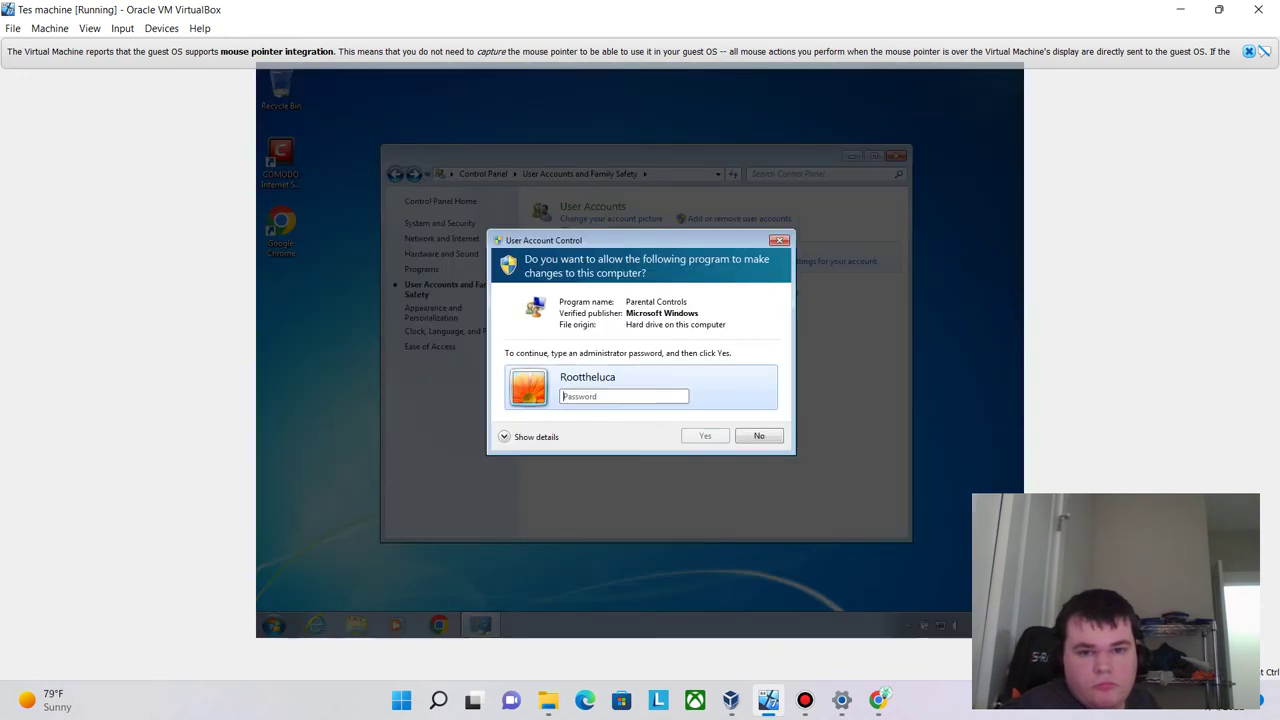
pyautogui.write('*****')
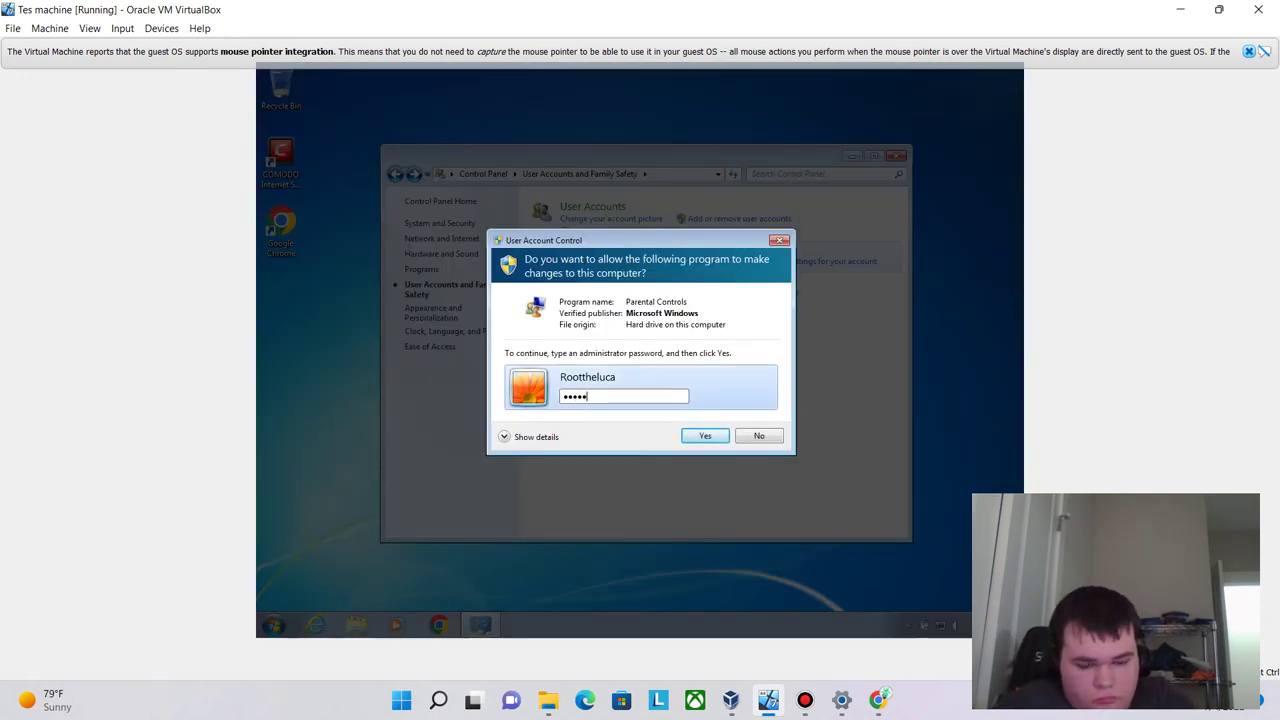
pyautogui.write('***********')
pyautogui.press('Return')
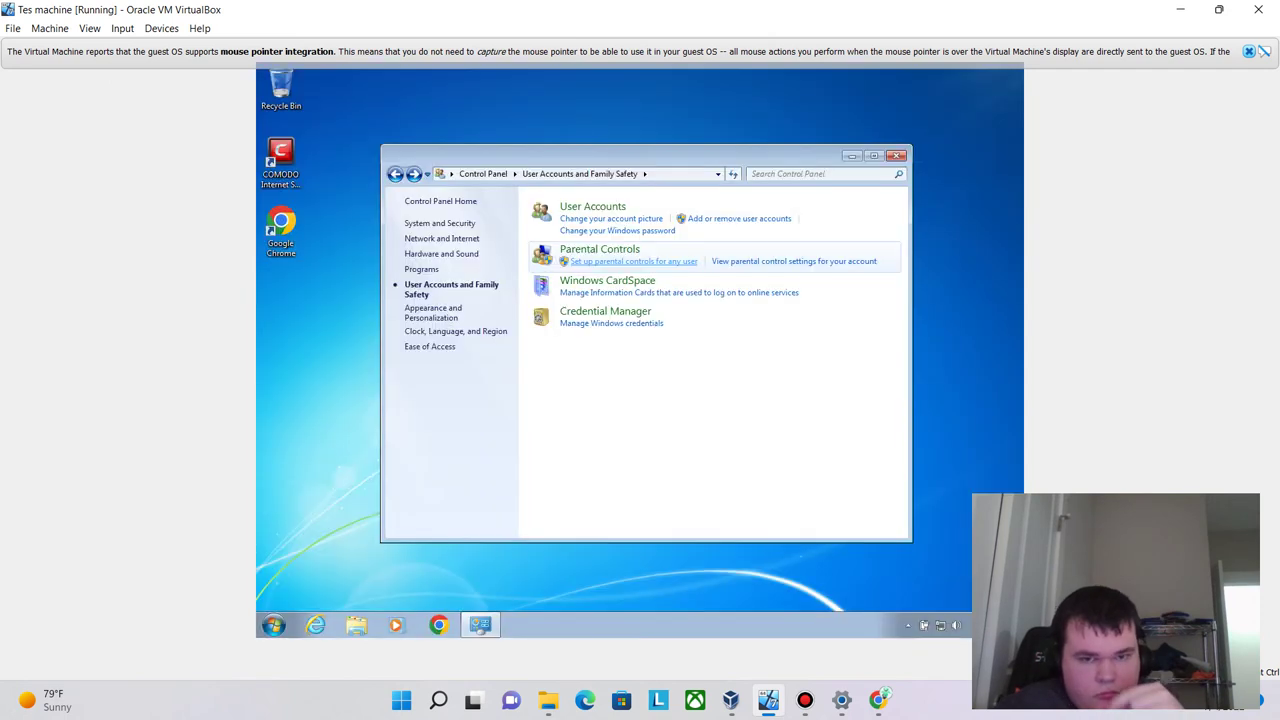
# Turn on Parental Controls with current settings enforced for the password-protected standard user, accepting changes while that user is logged in
pyautogui.click(630, 272)
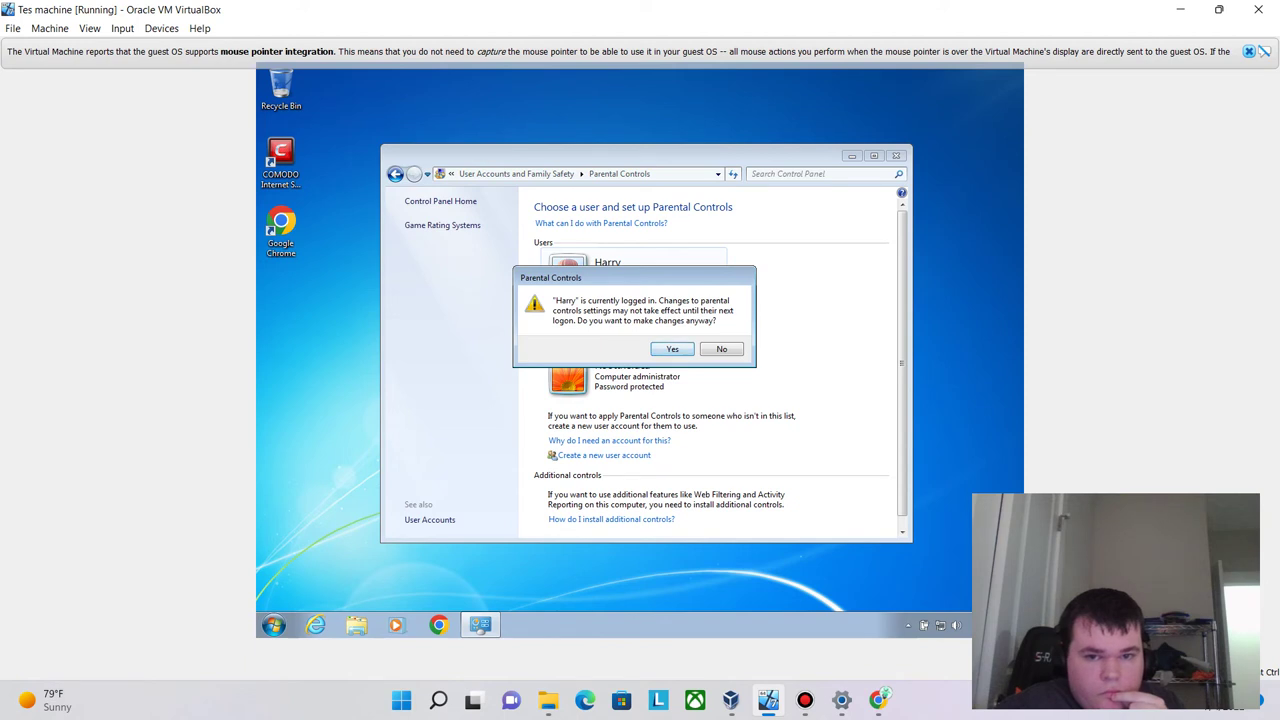
pyautogui.press('Return')
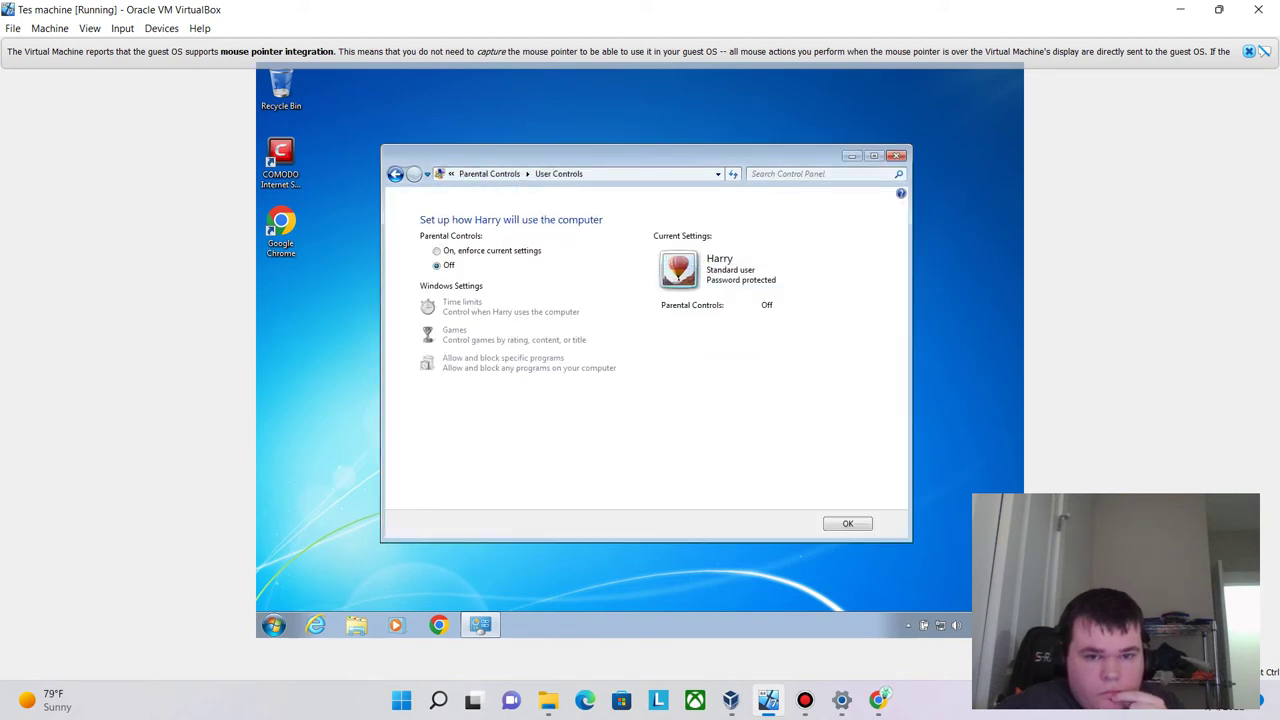
pyautogui.click(437, 250)
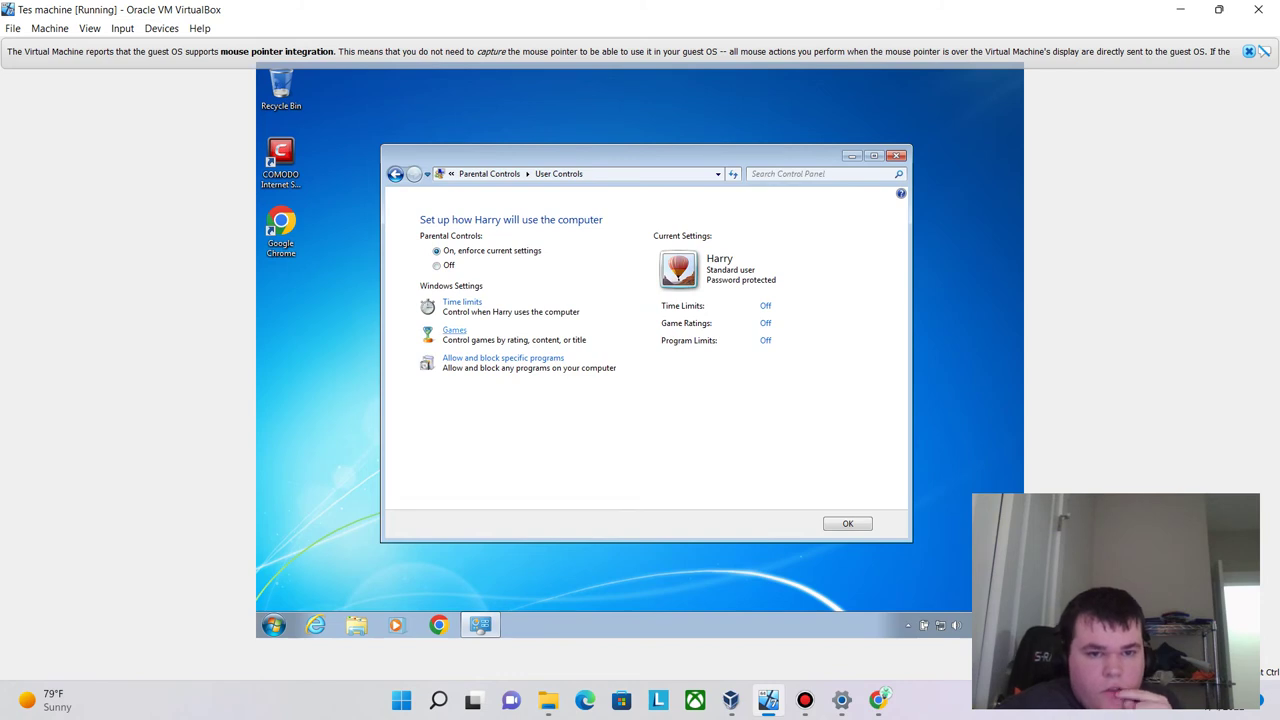
# Open the game ratings for the password-protected standard user and select TEEN as the highest allowed rating
pyautogui.click(454, 330)
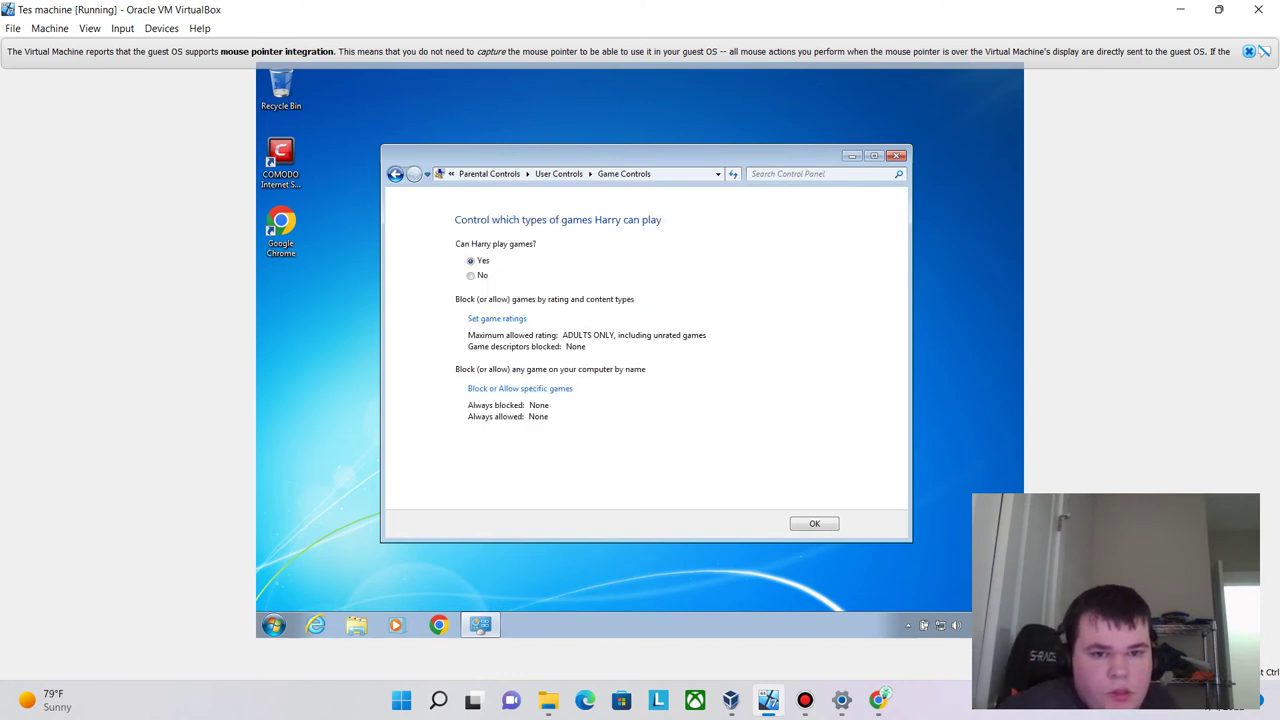
pyautogui.click(497, 318)
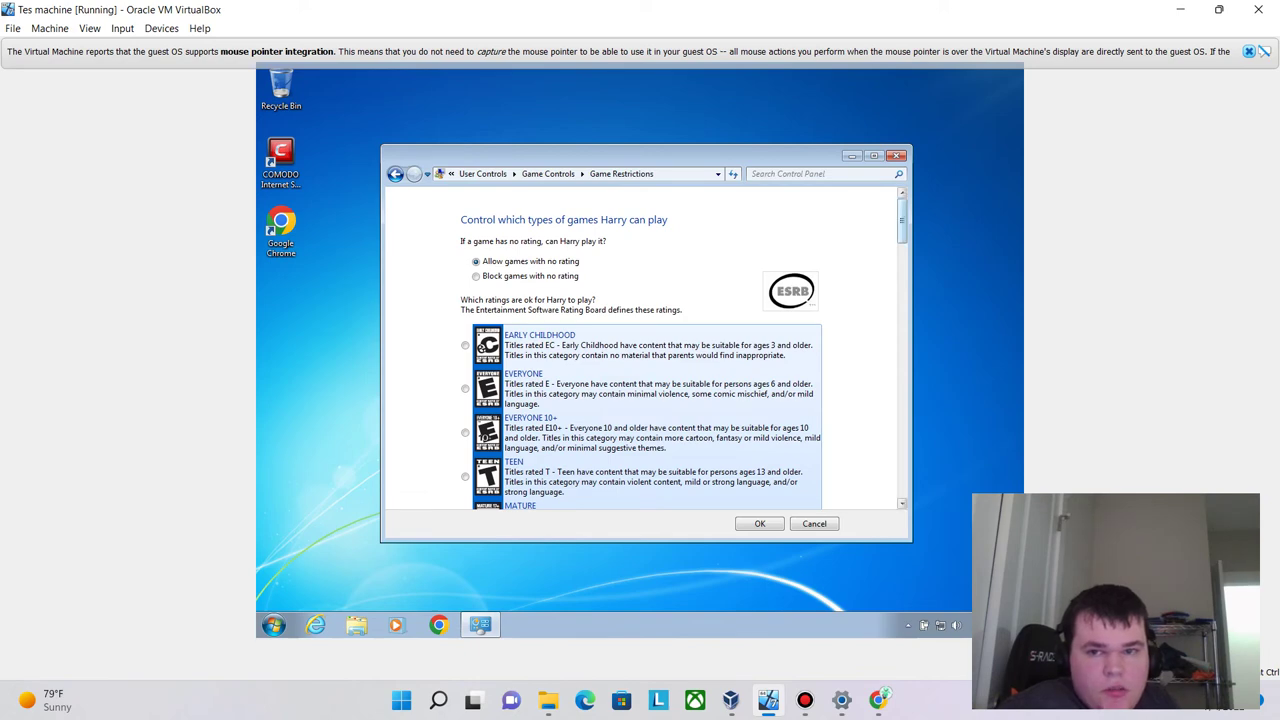
pyautogui.scroll(-3, 641, 350)
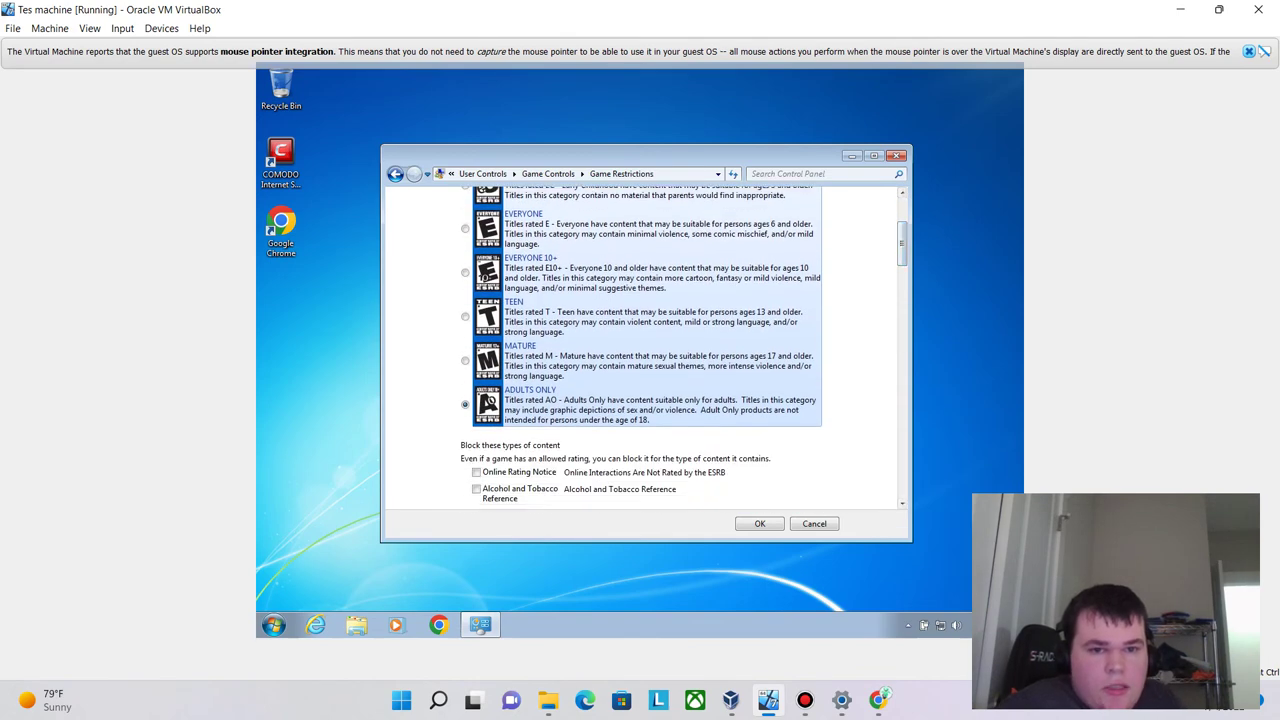
pyautogui.click(464, 316)
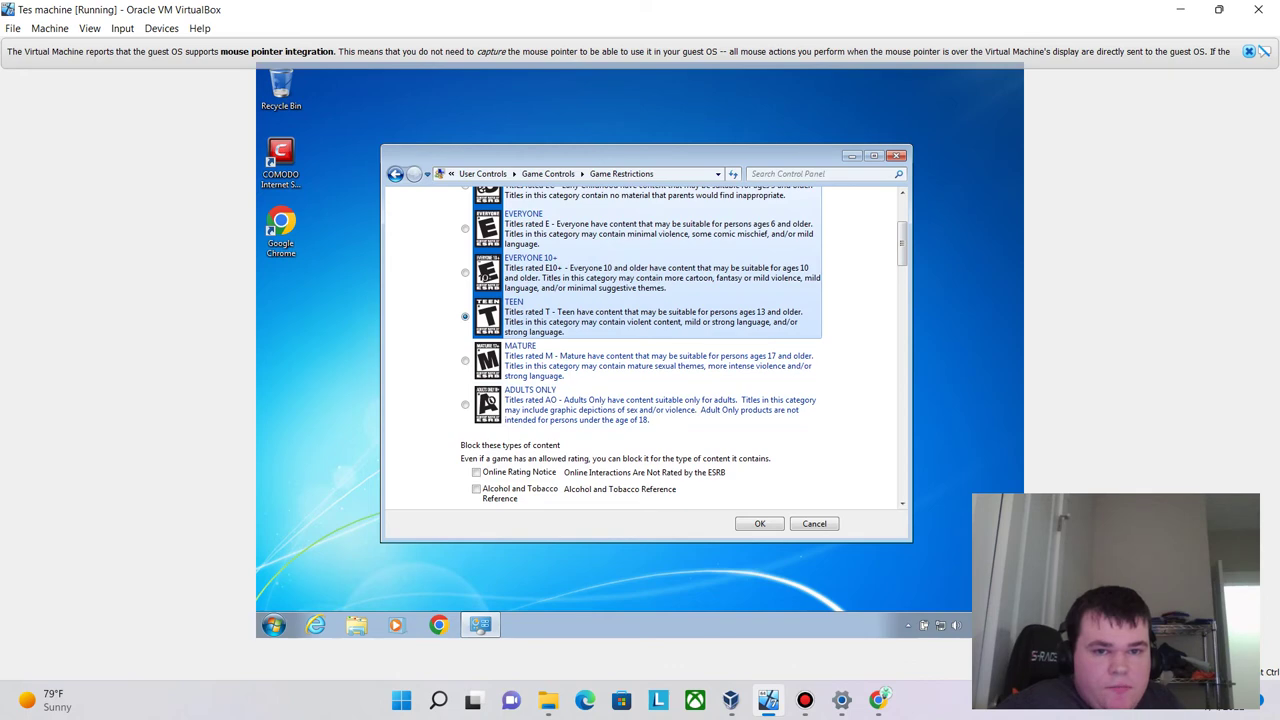
# Examine the ESRB rating descriptions and the blockable content types on the game restrictions page
pyautogui.scroll(-6, 684, 348)
pyautogui.scroll(8, 684, 348)
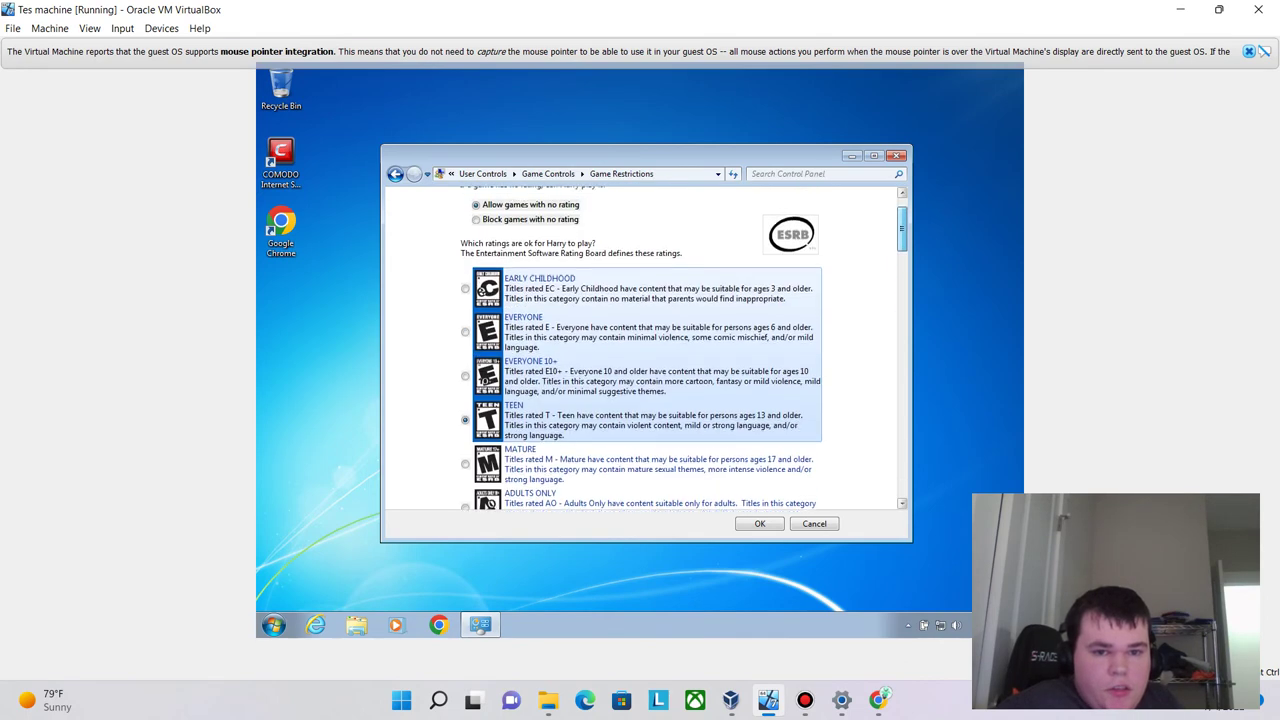
pyautogui.scroll(-1, 684, 348)
pyautogui.scroll(-1, 684, 348)
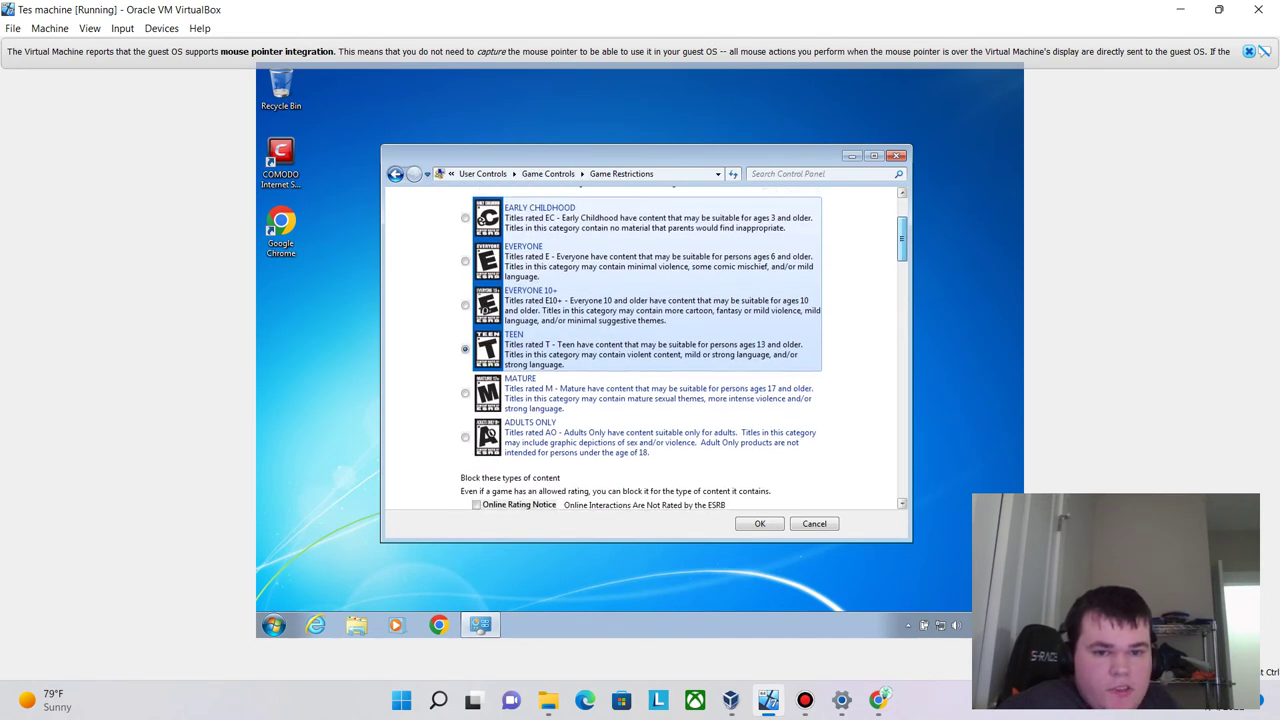
pyautogui.scroll(3, 684, 348)
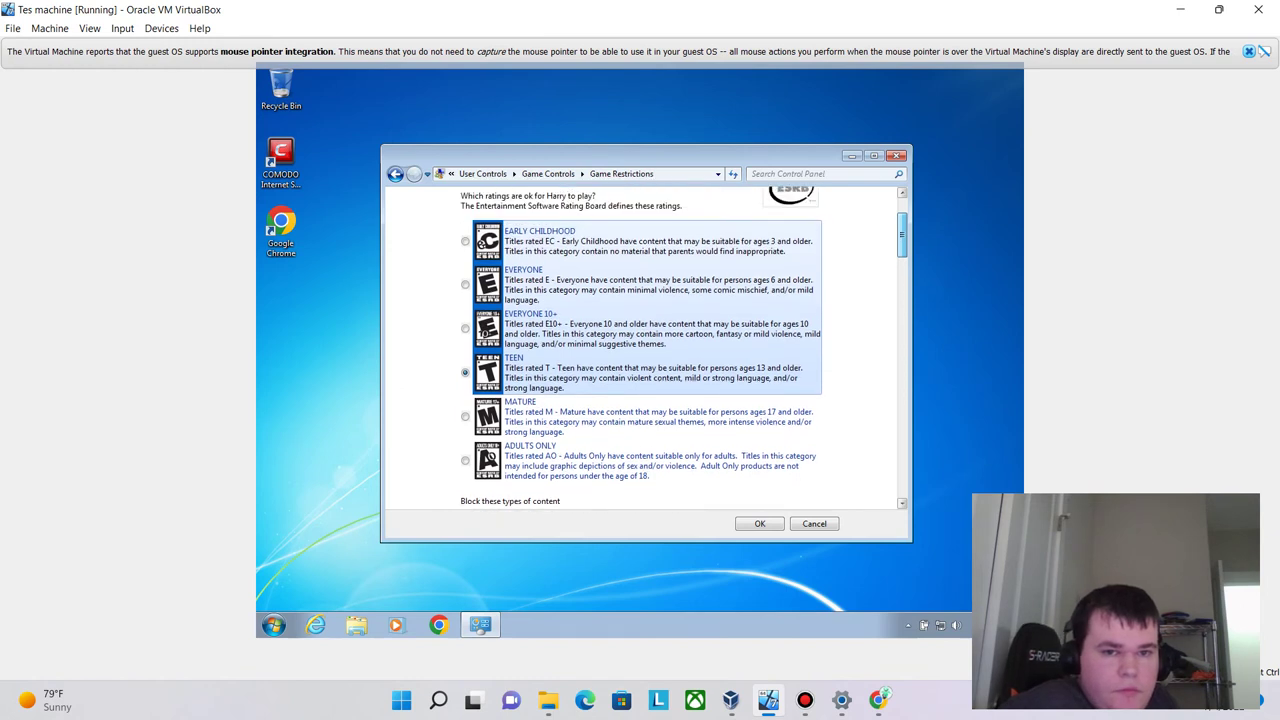
pyautogui.scroll(-1, 684, 348)
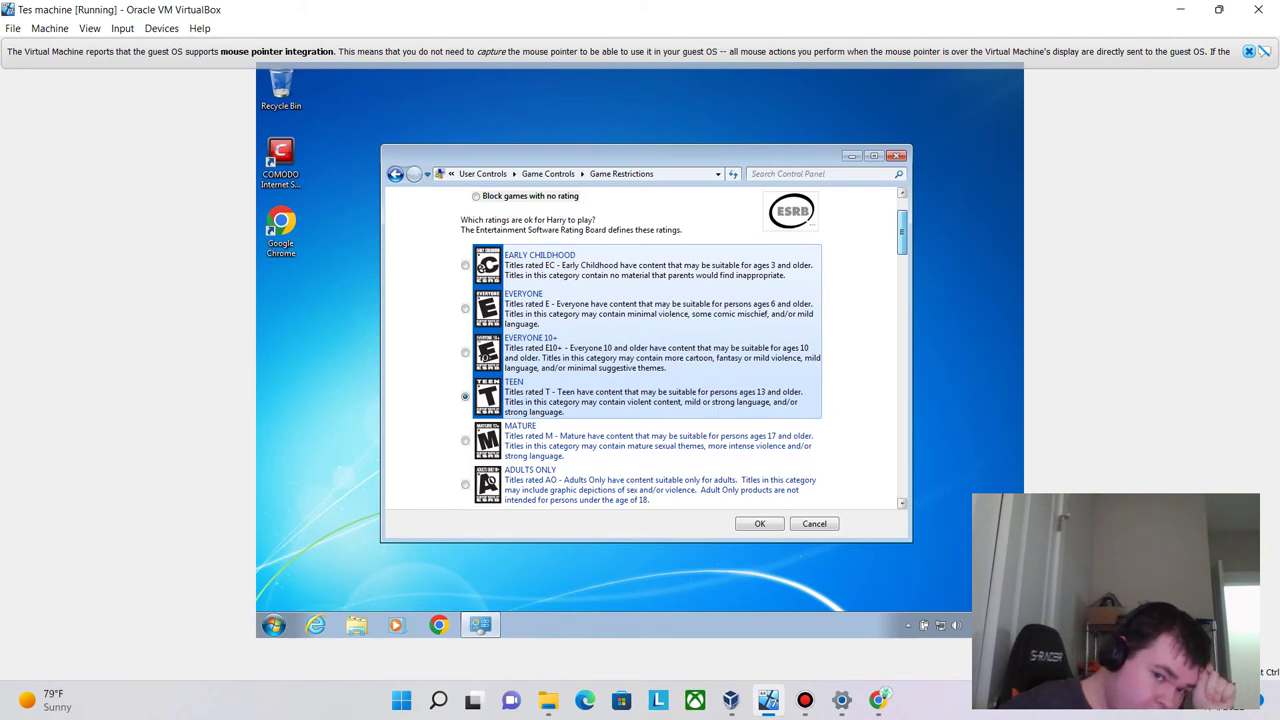
pyautogui.scroll(-1, 645, 345)
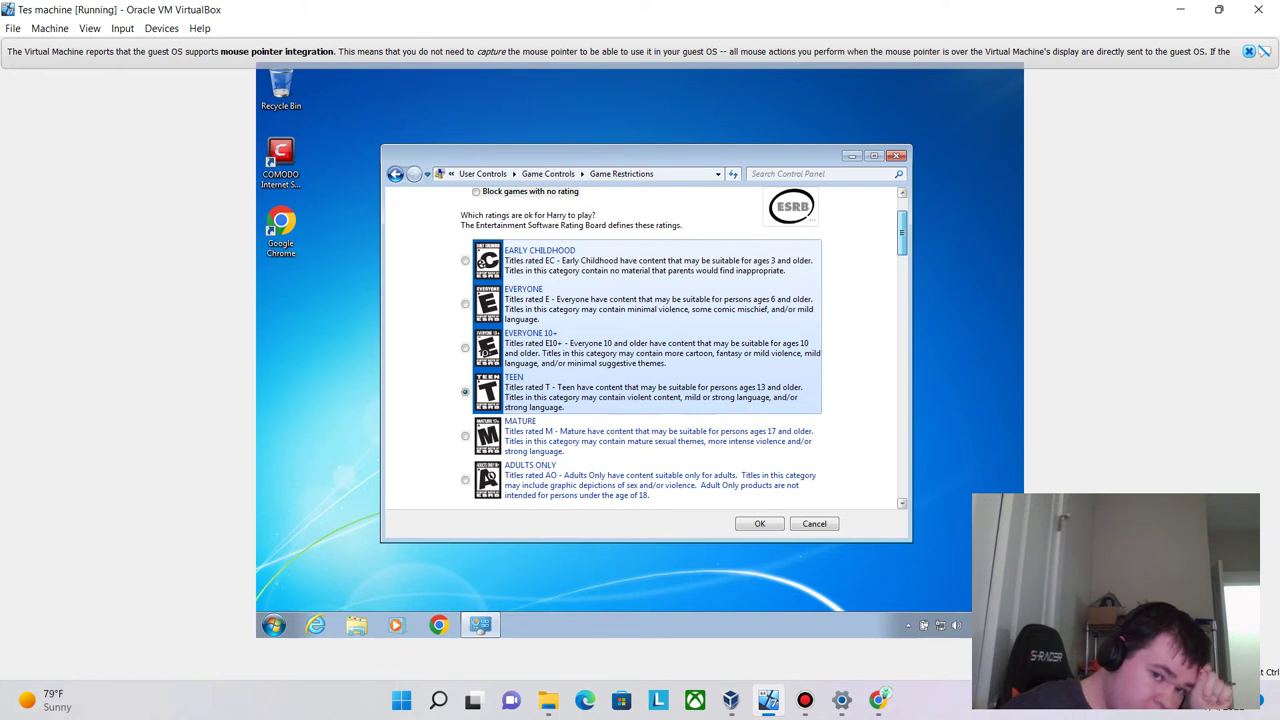
pyautogui.scroll(-1, 645, 345)
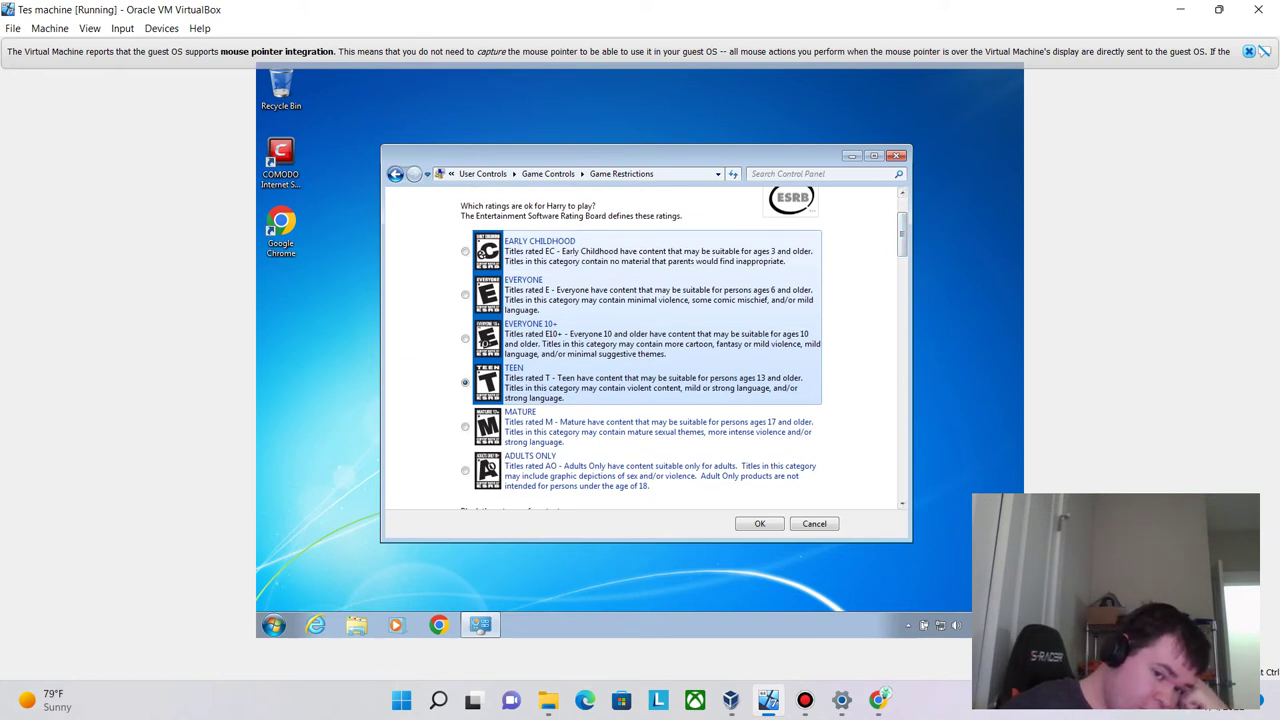
# Try the MATURE and ADULTS ONLY ratings, settle on TEEN as the maximum, and save the user's game and parental control settings
pyautogui.click(465, 426)
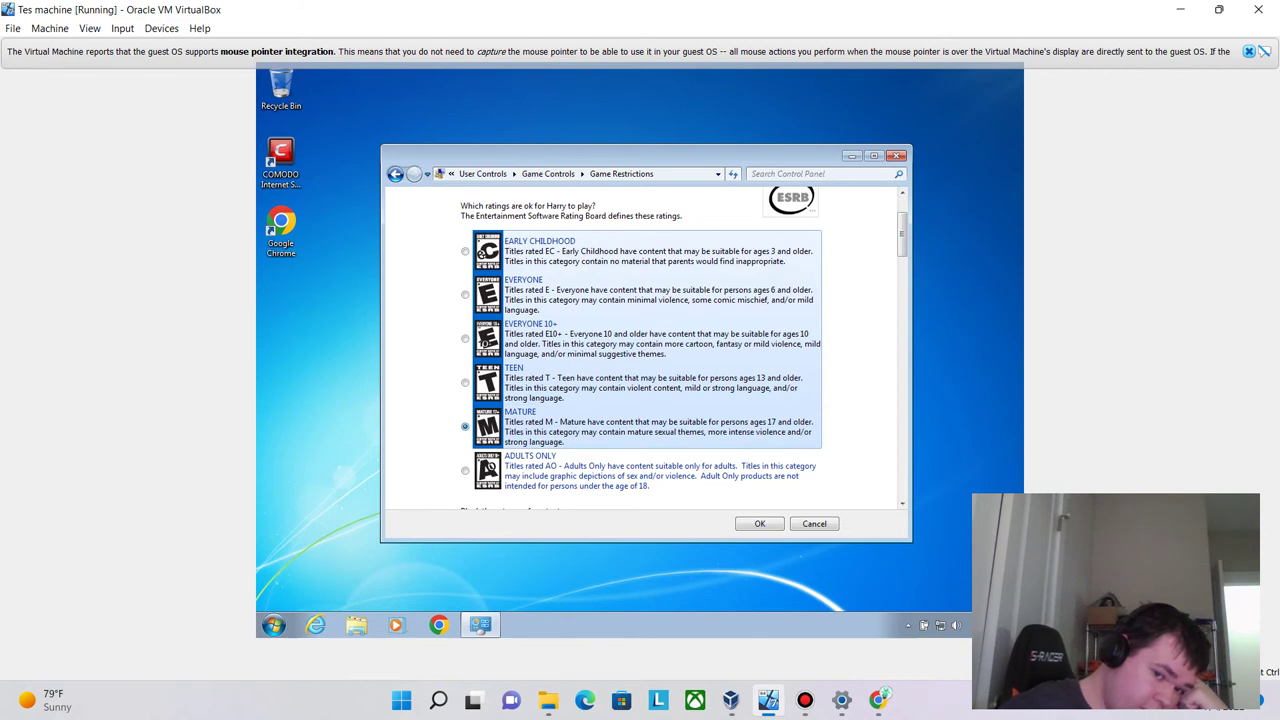
pyautogui.click(465, 470)
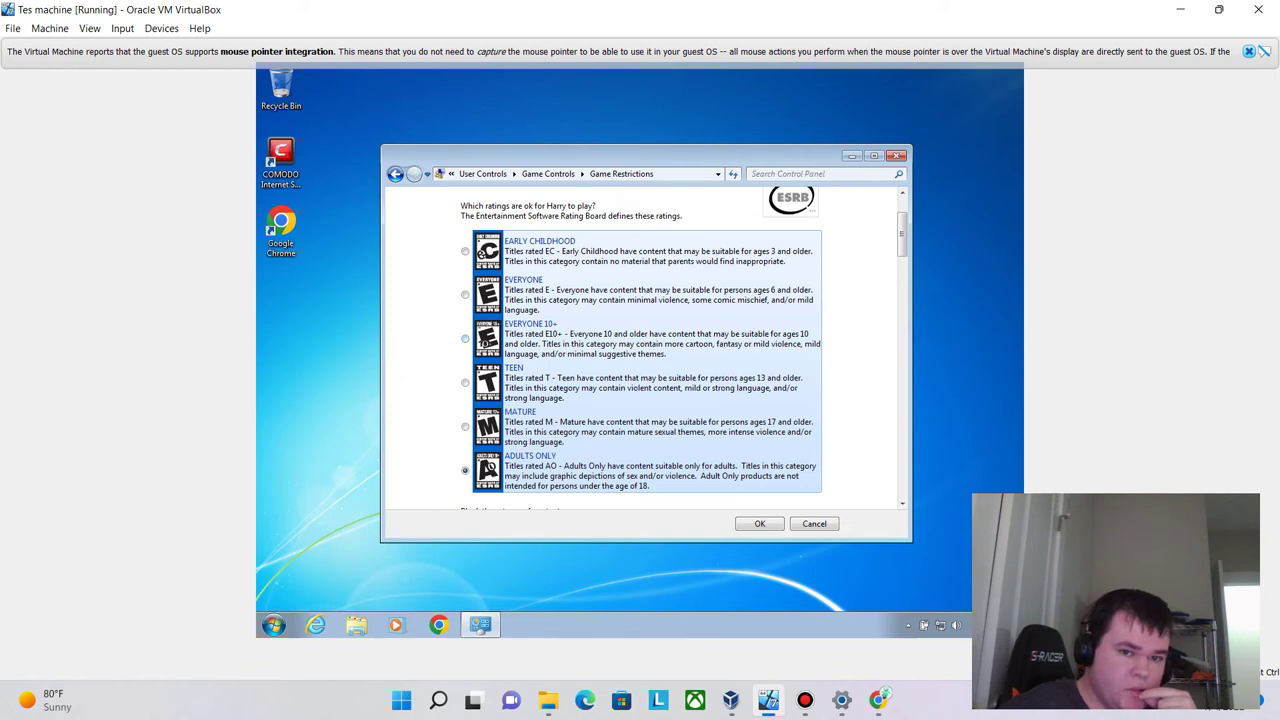
pyautogui.click(465, 382)
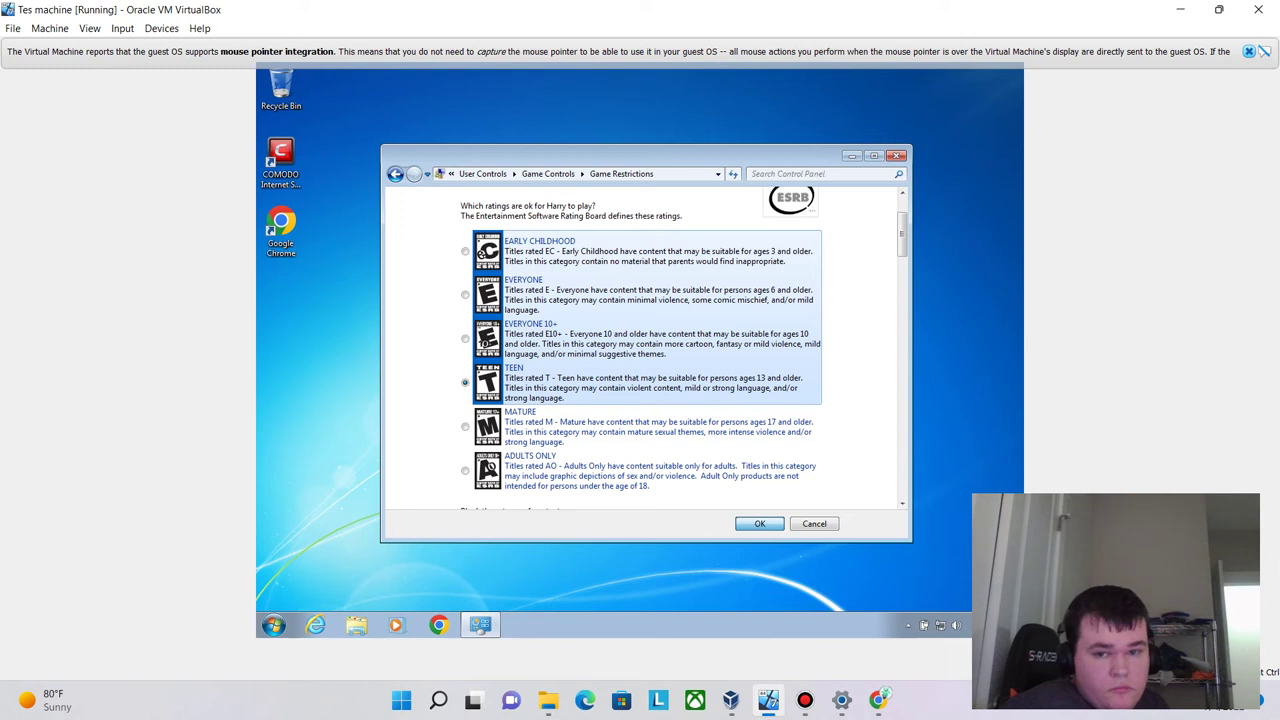
pyautogui.click(759, 523)
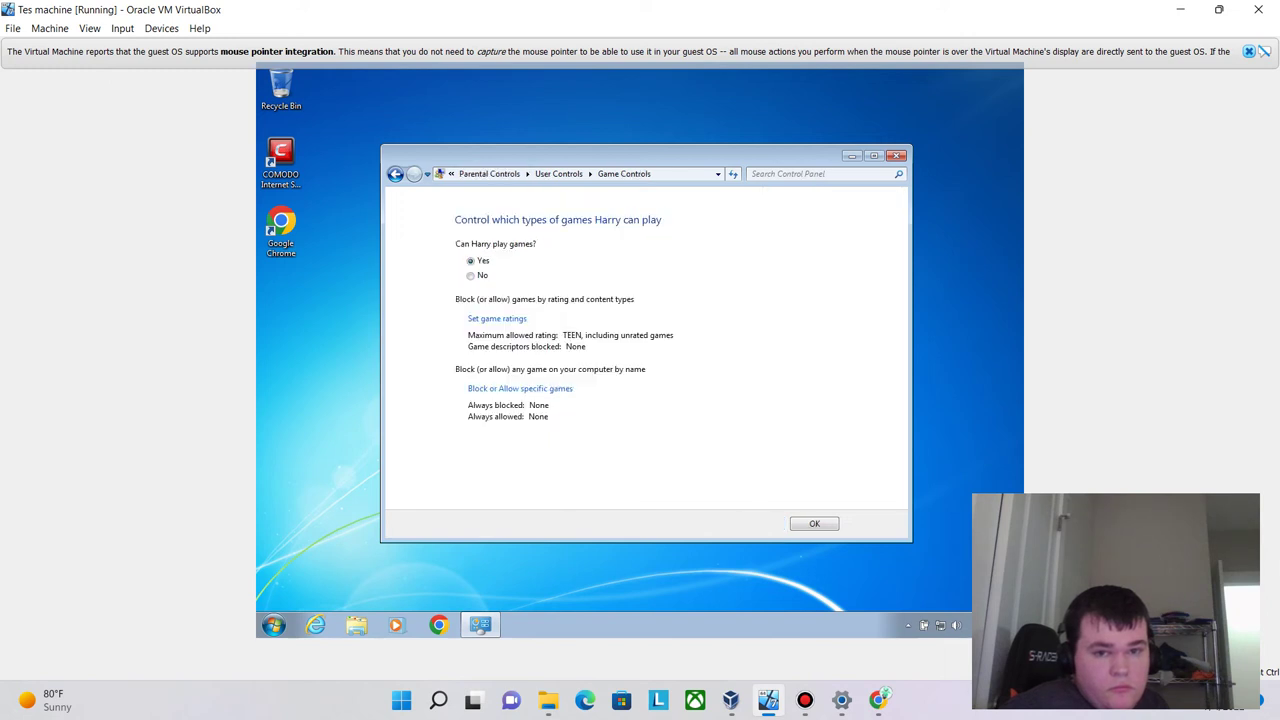
pyautogui.click(814, 523)
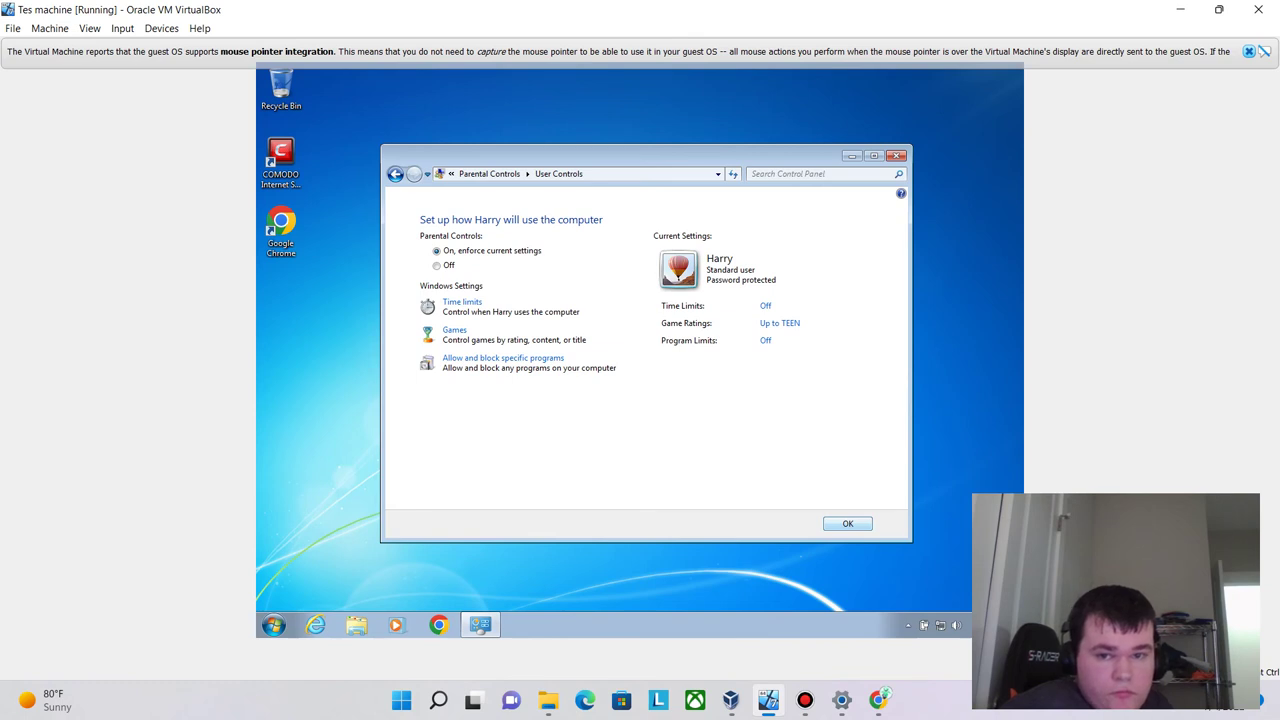
pyautogui.click(847, 523)
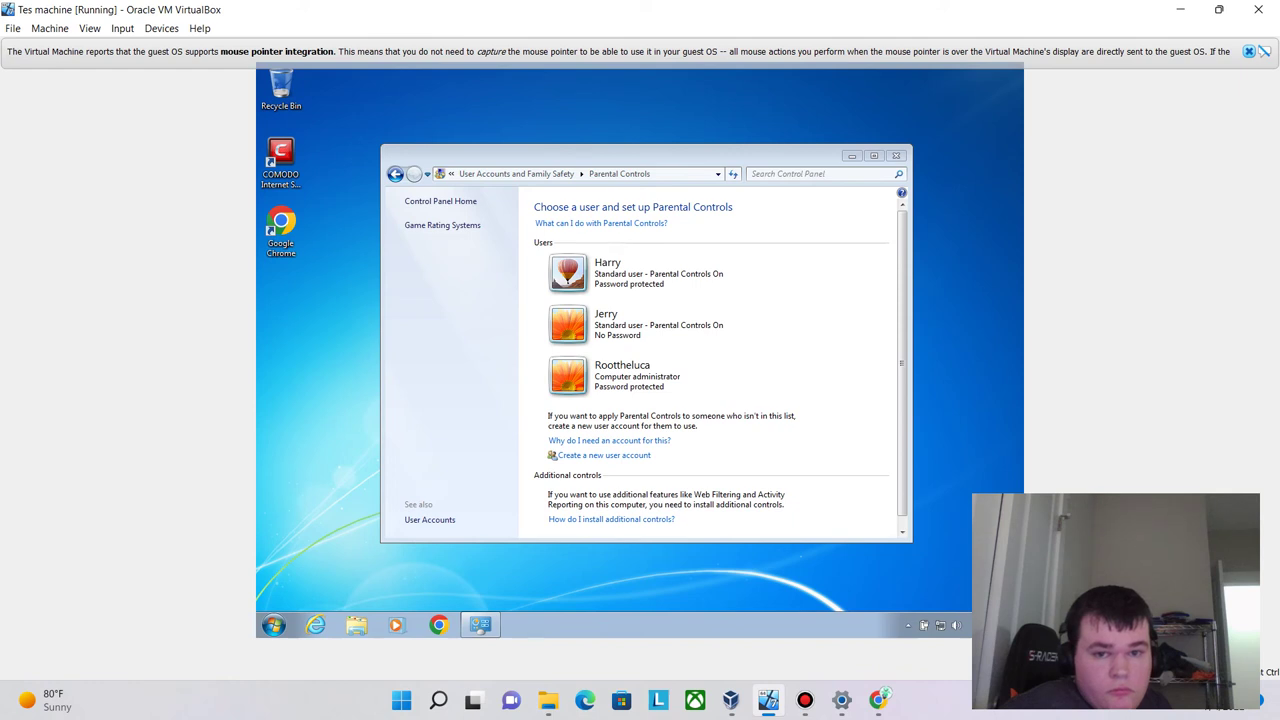
# Turn Parental Controls back off for the password-protected standard user and save the setting
pyautogui.click(630, 272)
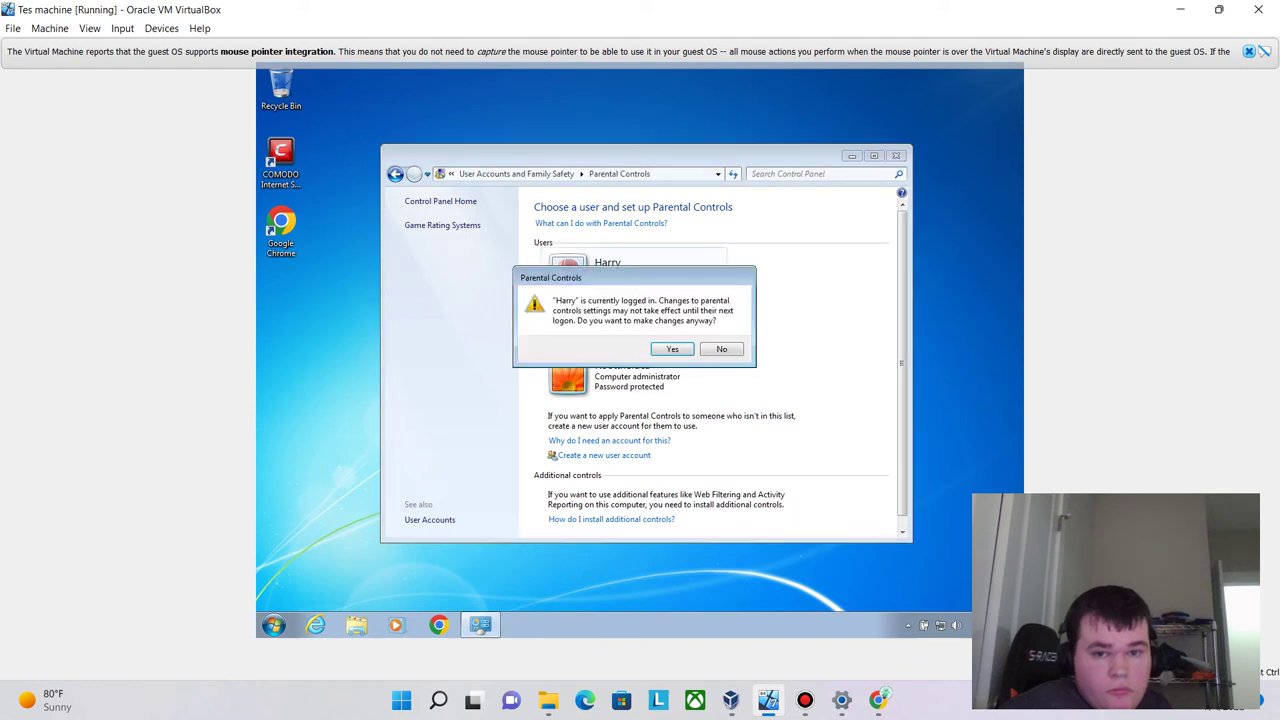
pyautogui.press('Return')
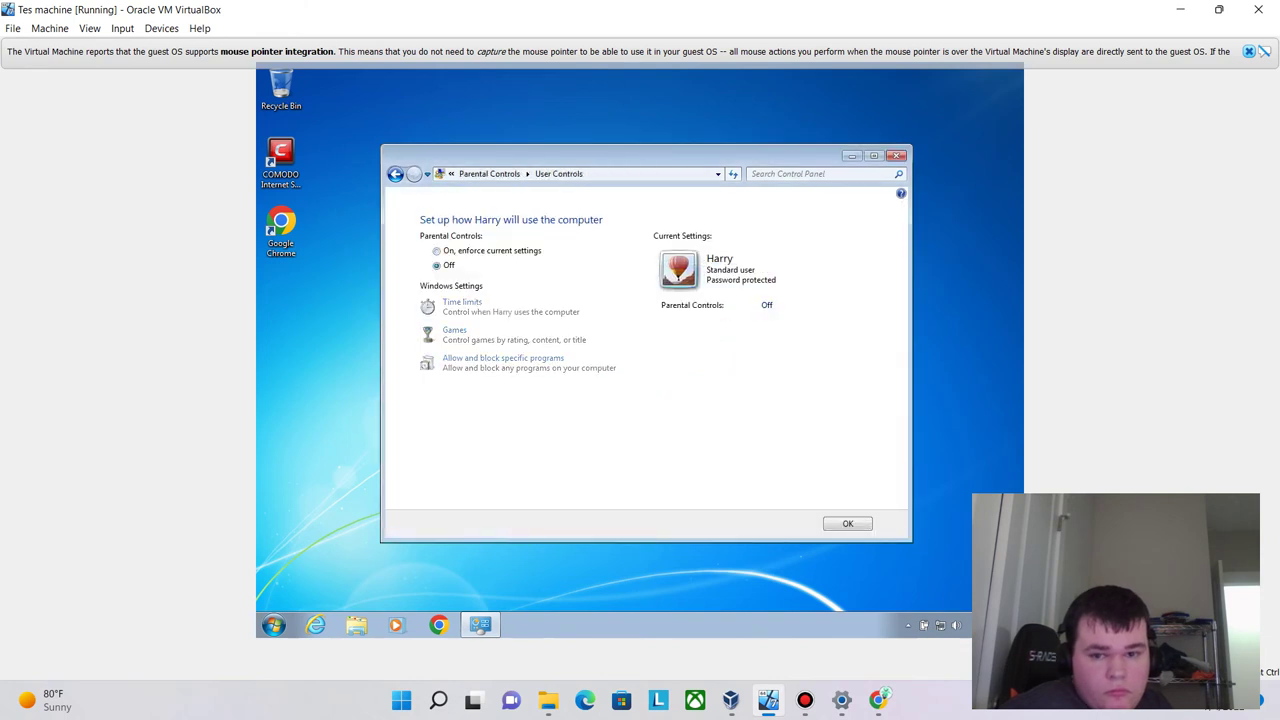
pyautogui.click(847, 523)
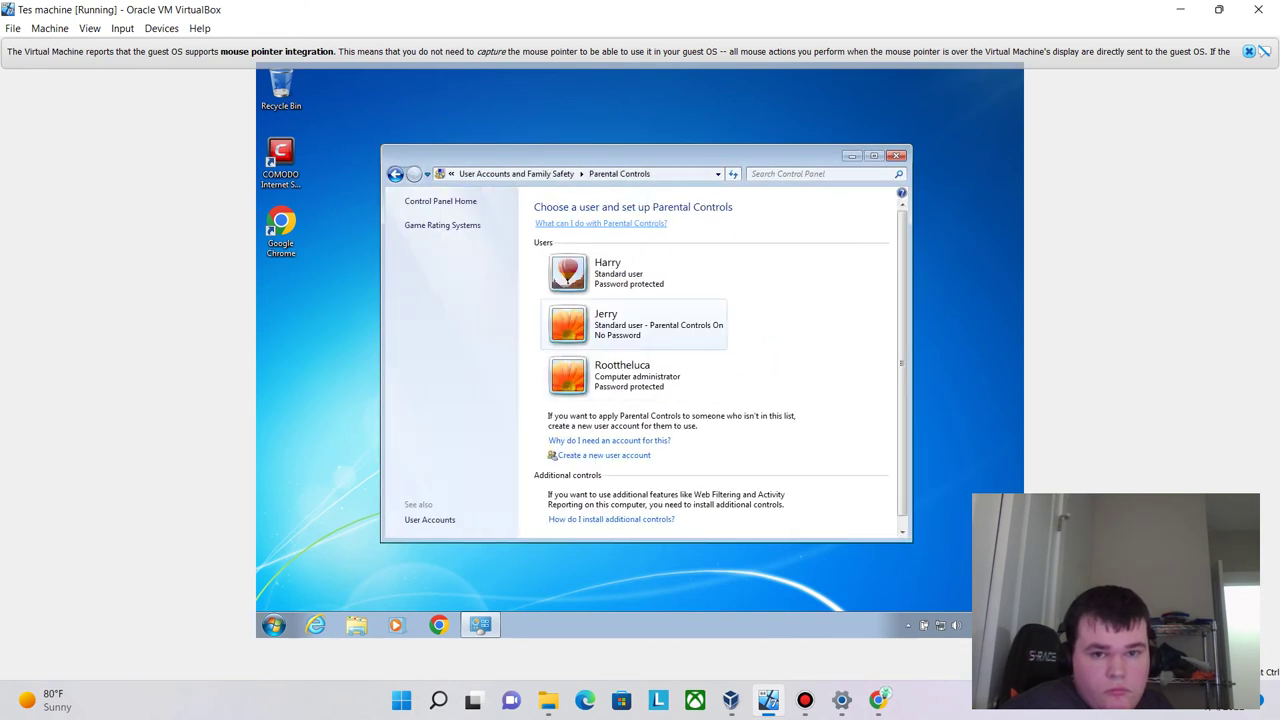
# Set TEEN as the highest allowed game rating for the standard user without a password and save the game and Parental Controls settings
pyautogui.click(630, 324)
pyautogui.press('Return')
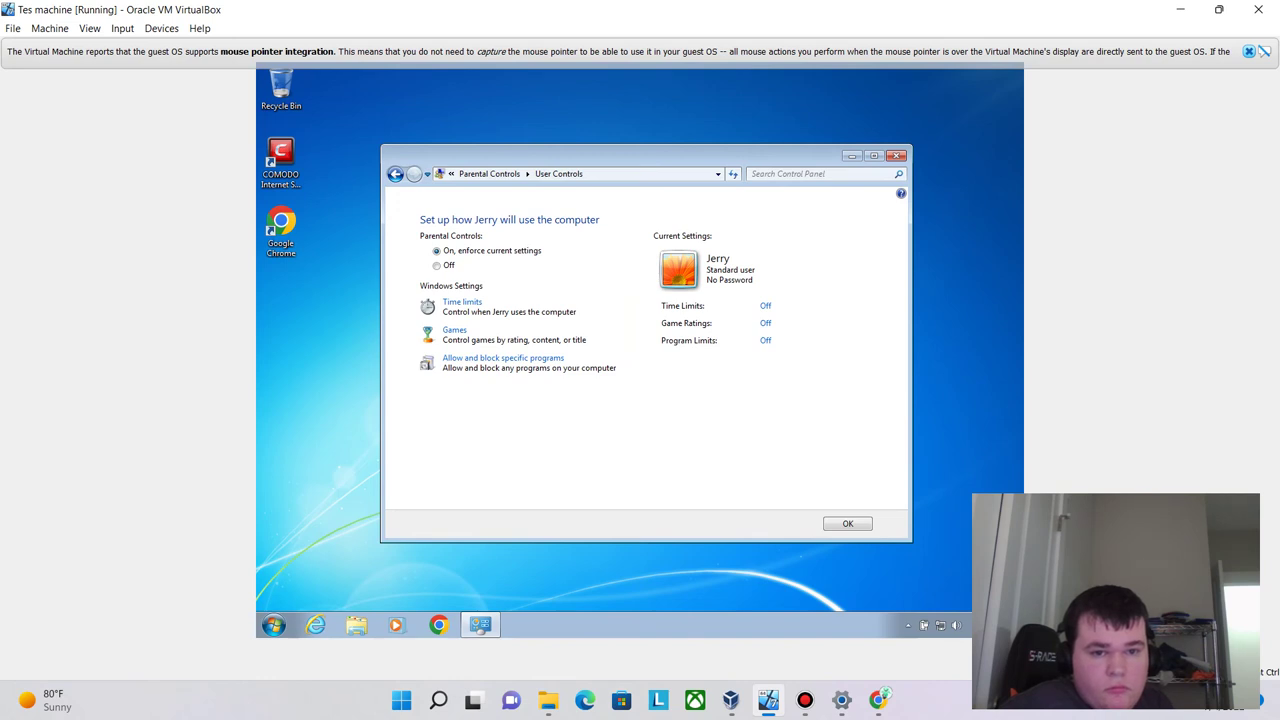
pyautogui.click(454, 330)
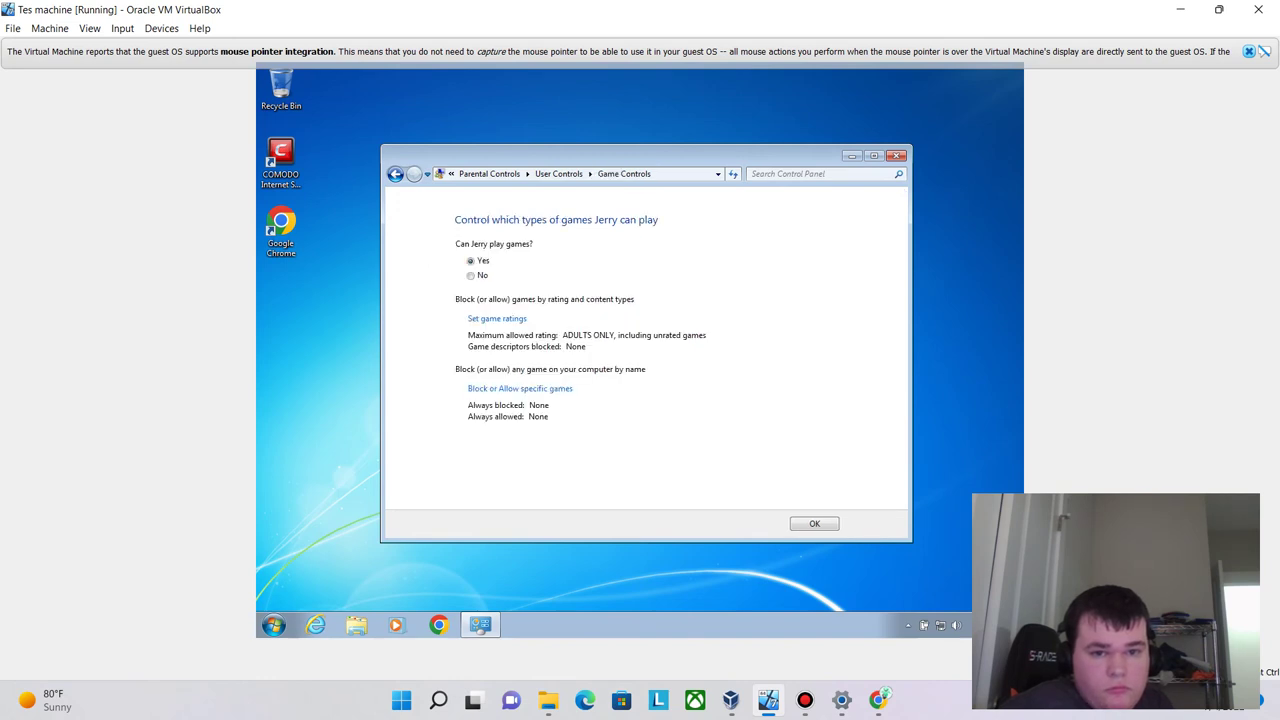
pyautogui.click(497, 318)
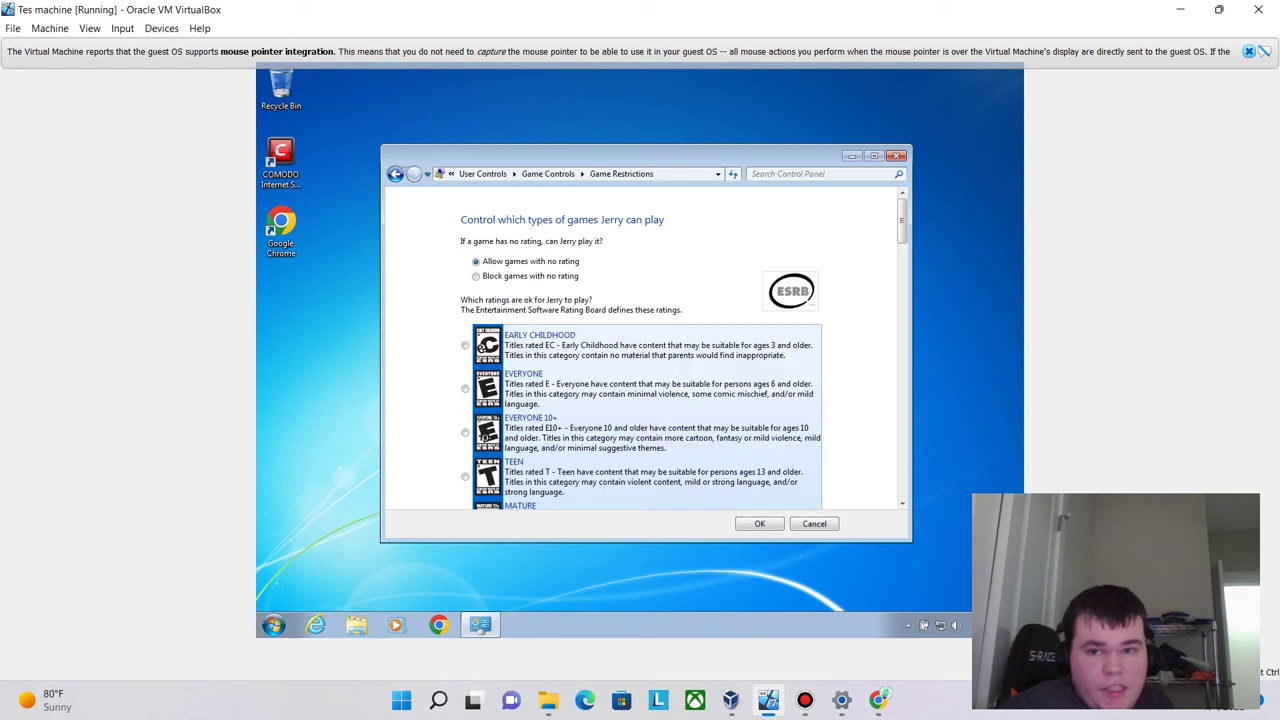
pyautogui.scroll(-5, 901, 215)
pyautogui.scroll(2, 640, 300)
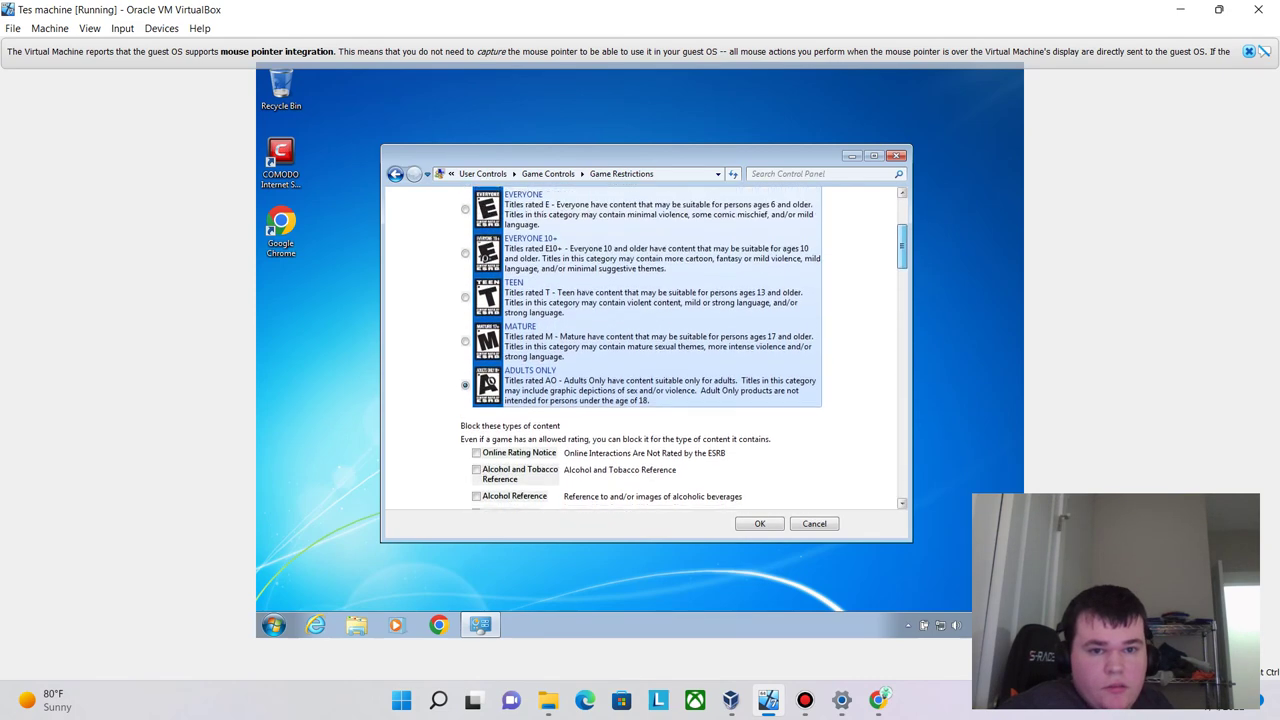
pyautogui.click(465, 307)
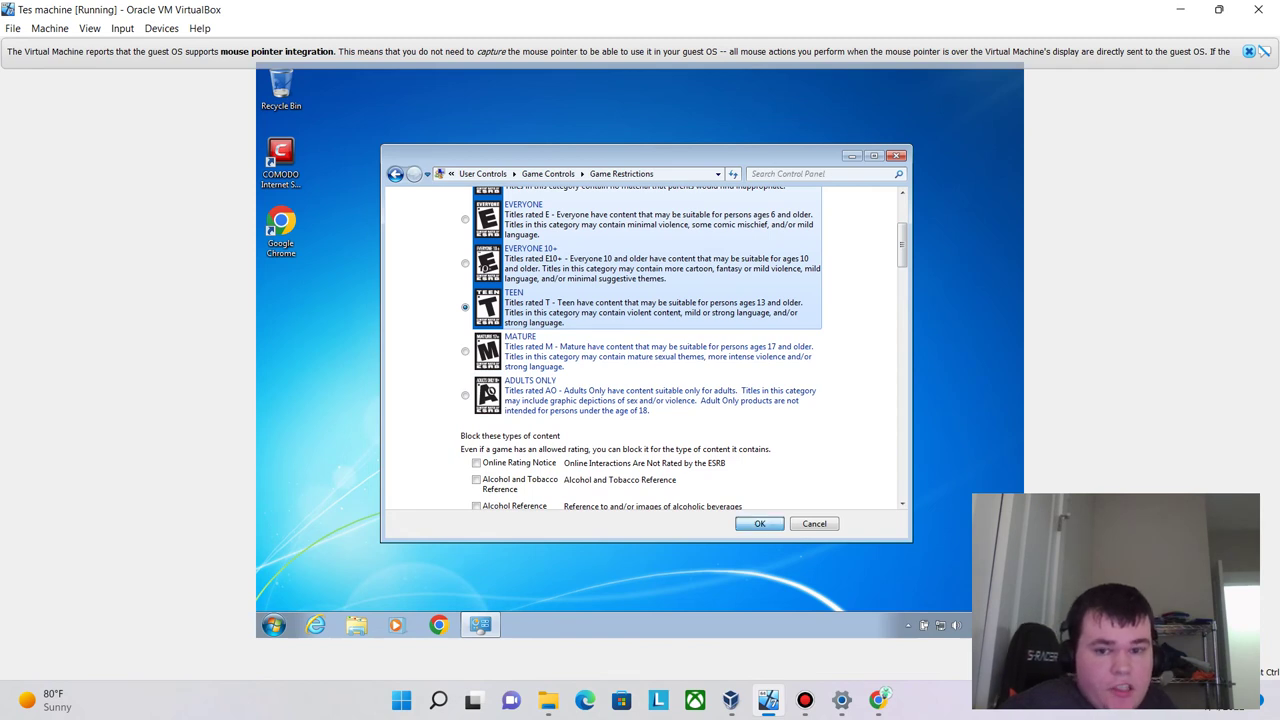
pyautogui.click(759, 523)
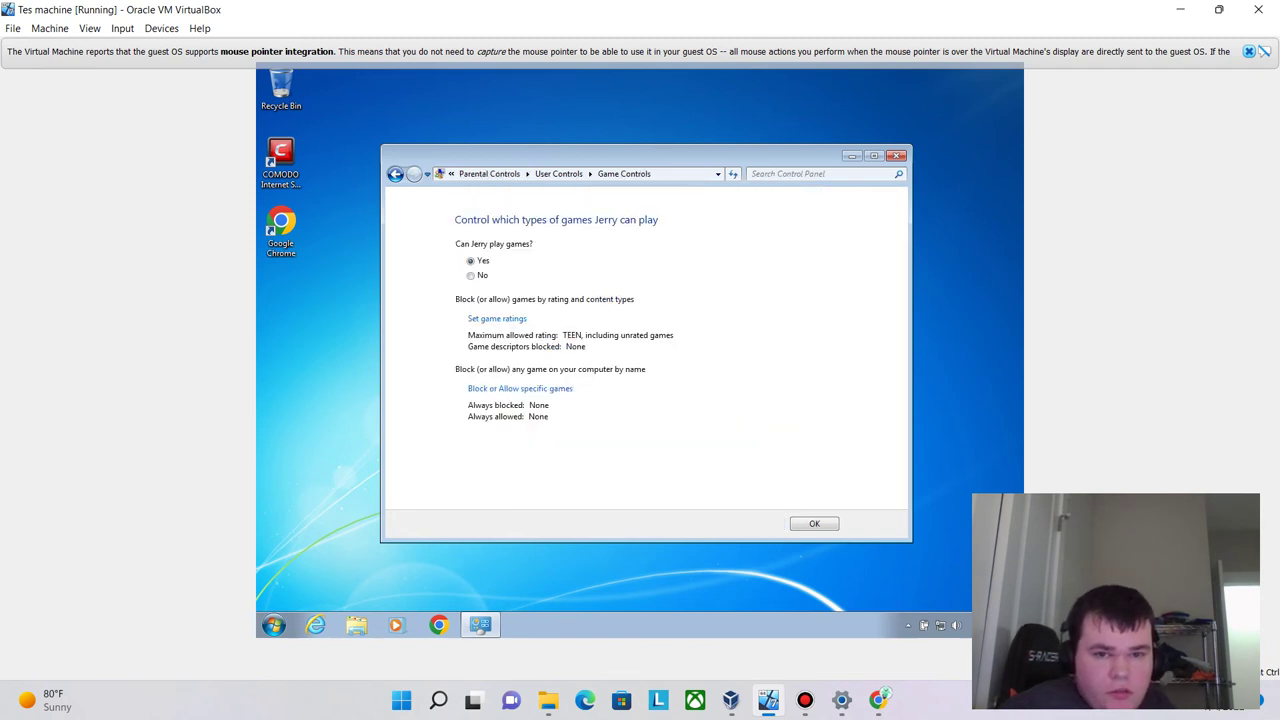
pyautogui.press('Return')
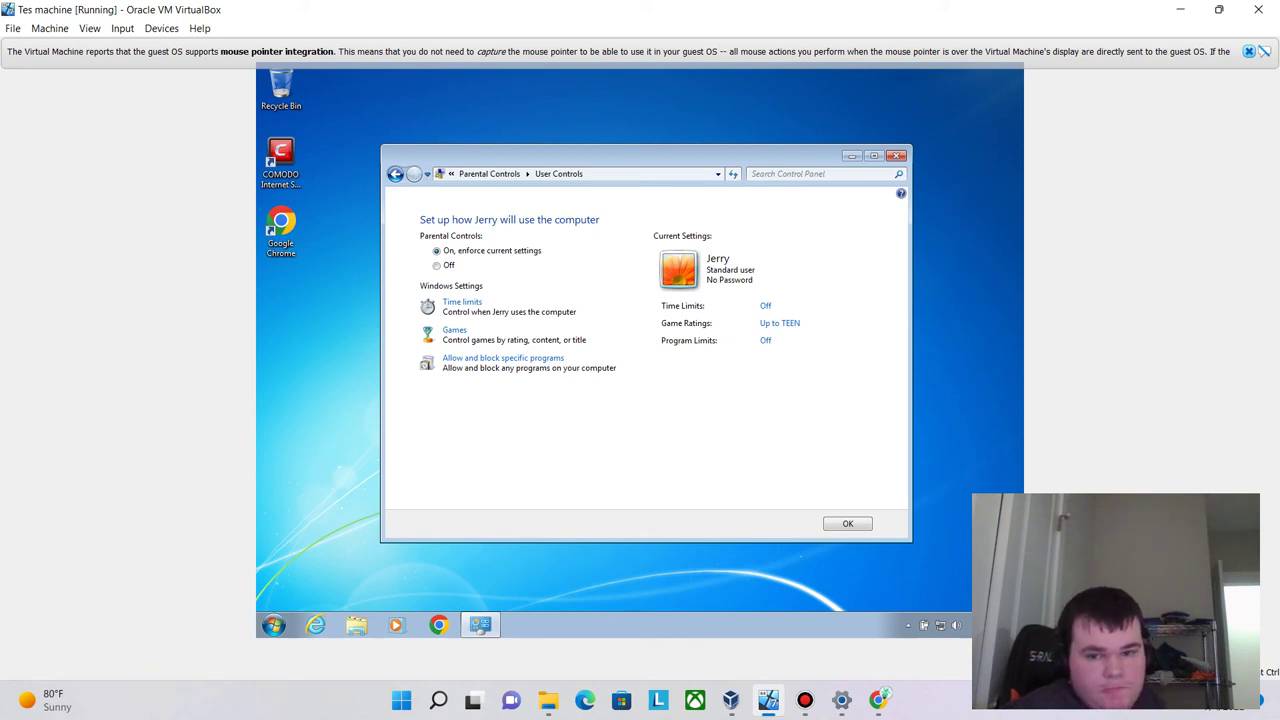
pyautogui.press('Return')
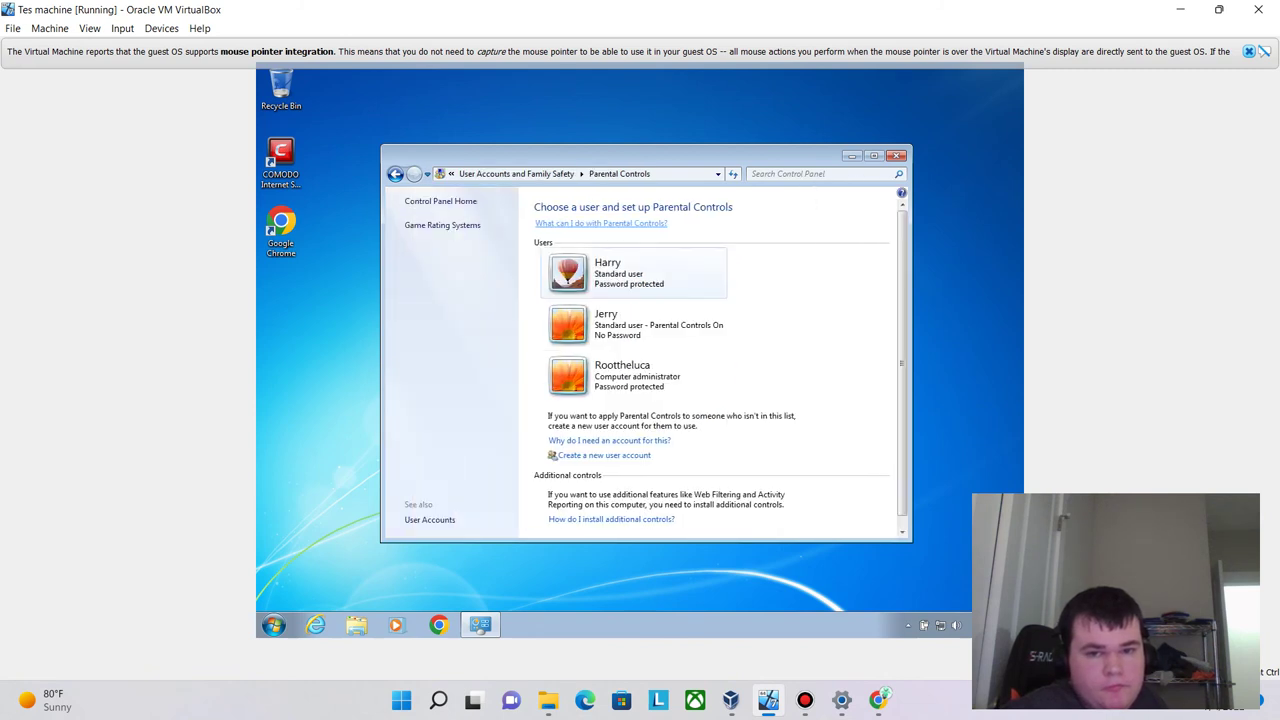
# Minimize the Parental Controls window and switch user to reach the Windows account selection screen
pyautogui.click(851, 156)
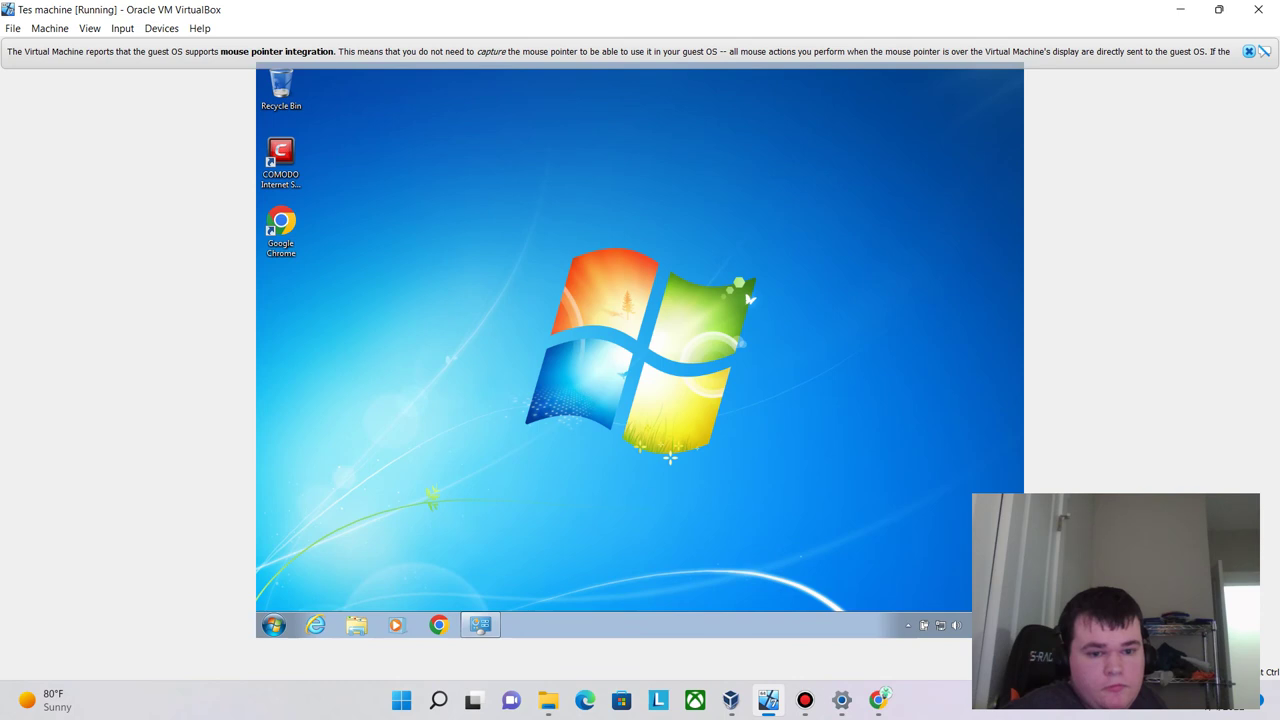
pyautogui.click(273, 625)
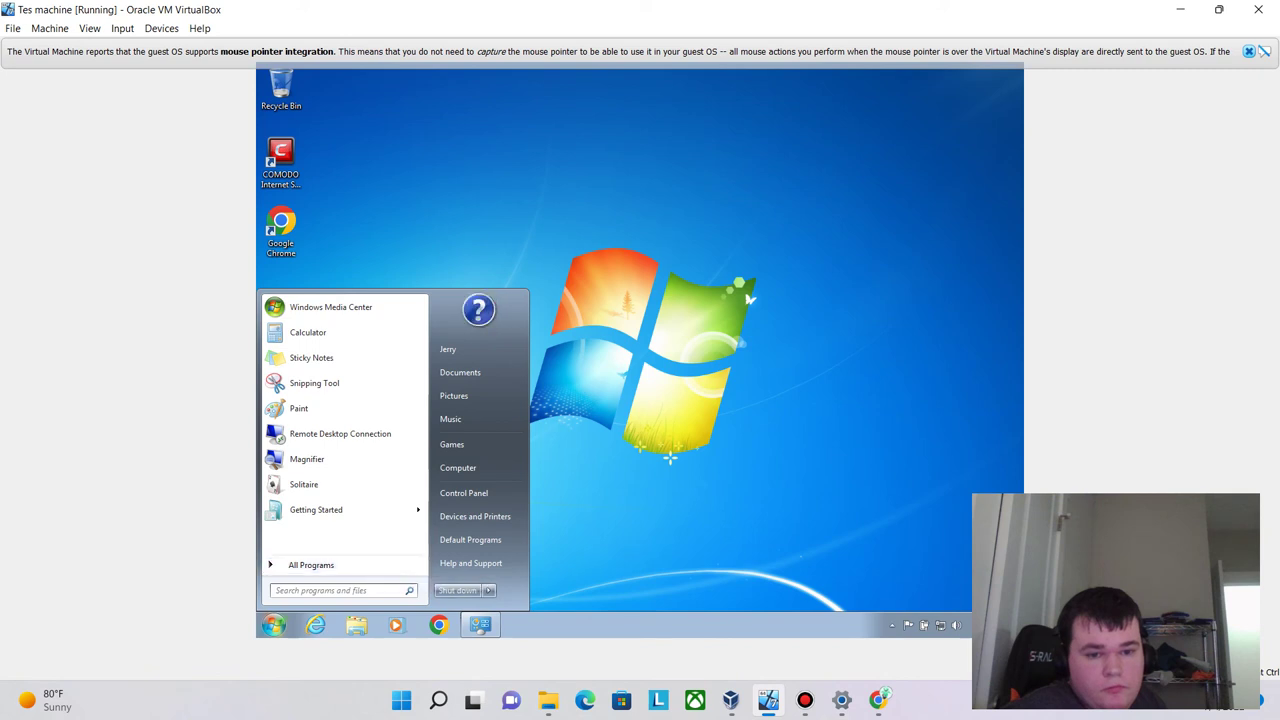
pyautogui.moveTo(488, 590)
pyautogui.click(534, 528)
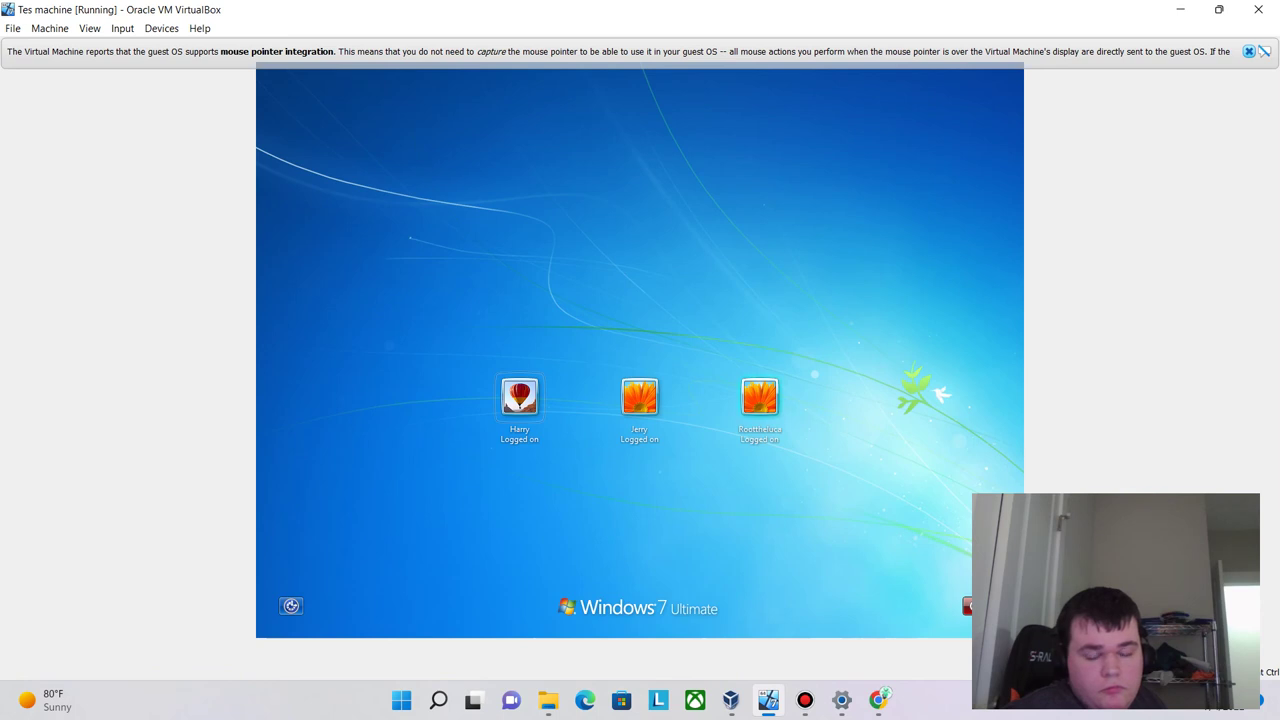
# Log on to the computer administrator account by entering its account password
pyautogui.click(759, 397)
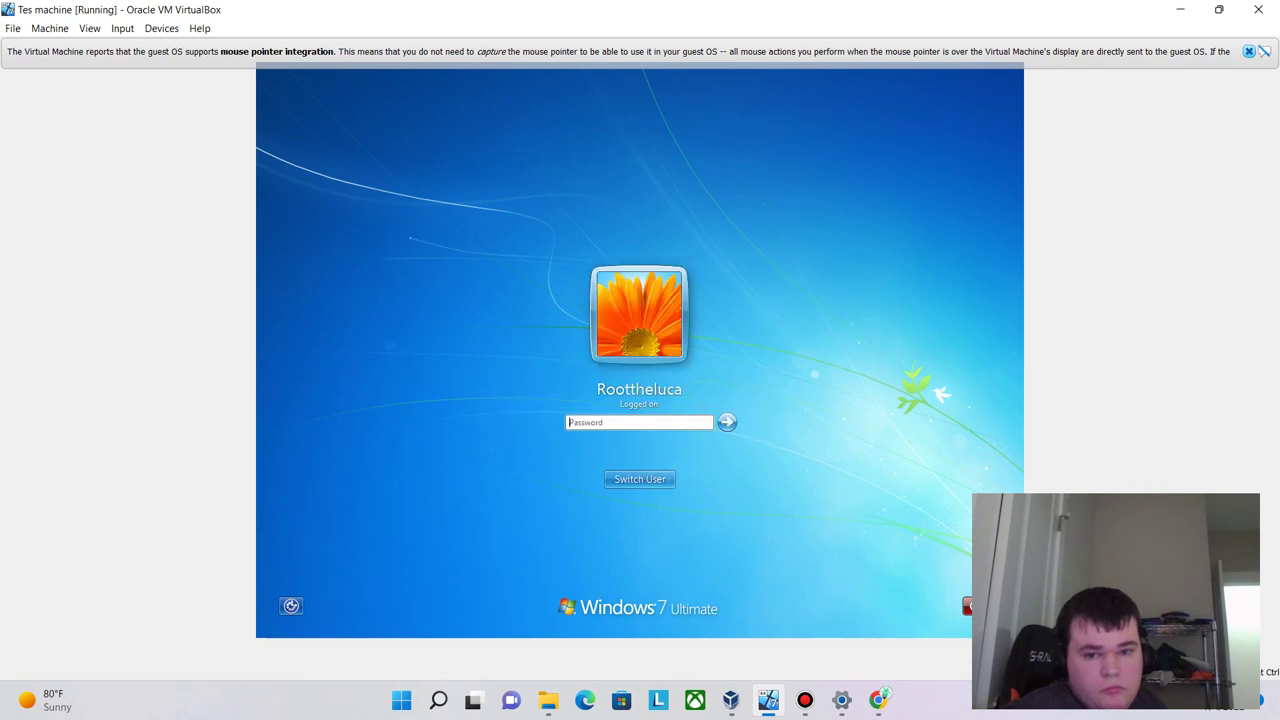
pyautogui.write('***')
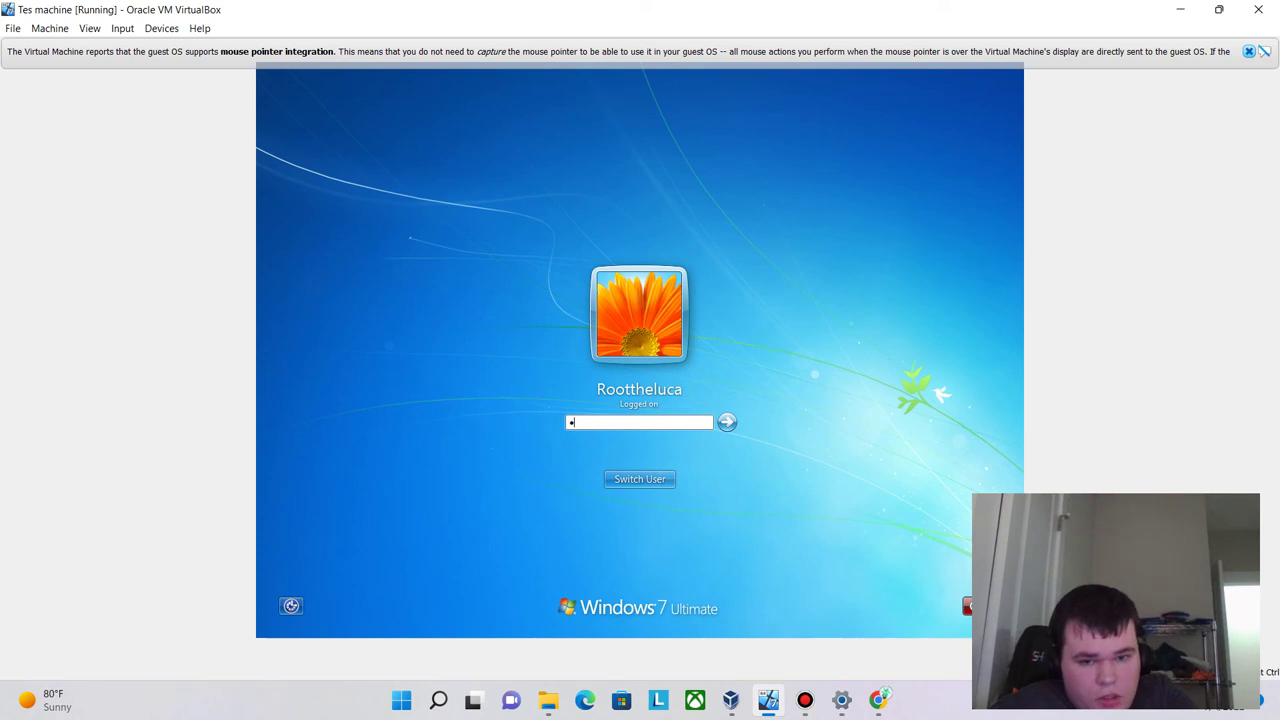
pyautogui.write('*********')
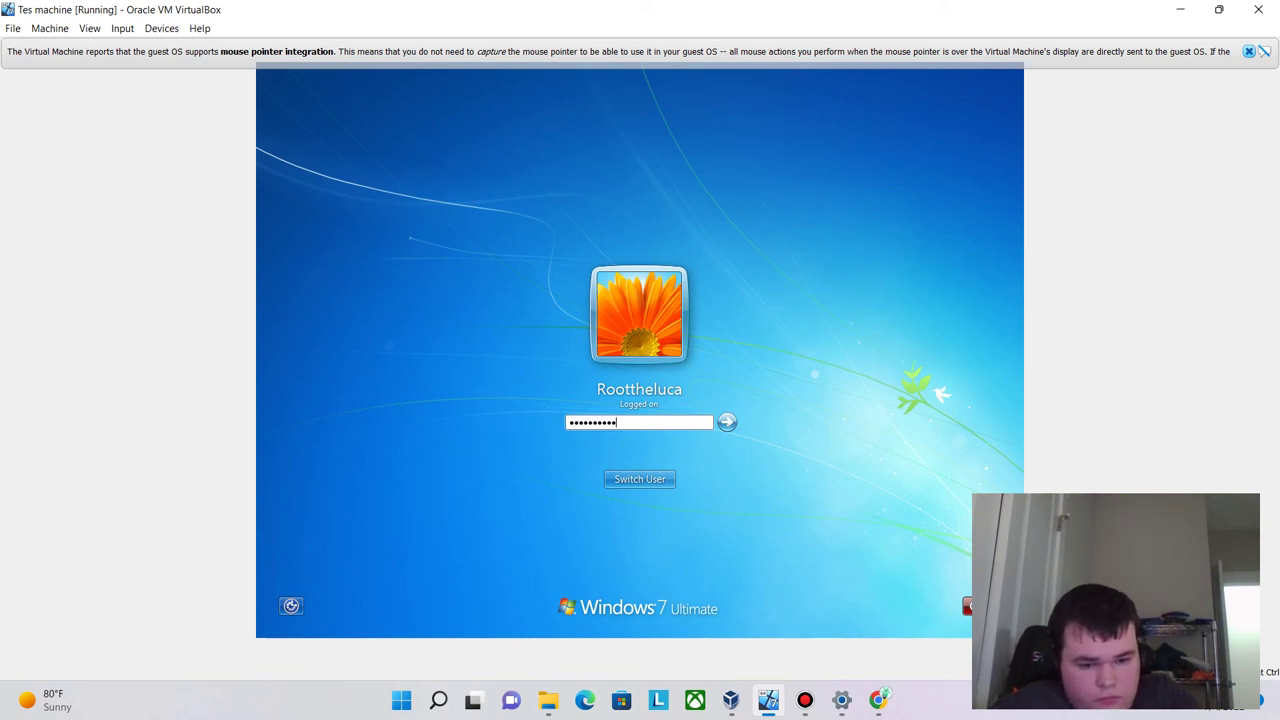
pyautogui.press('Return')
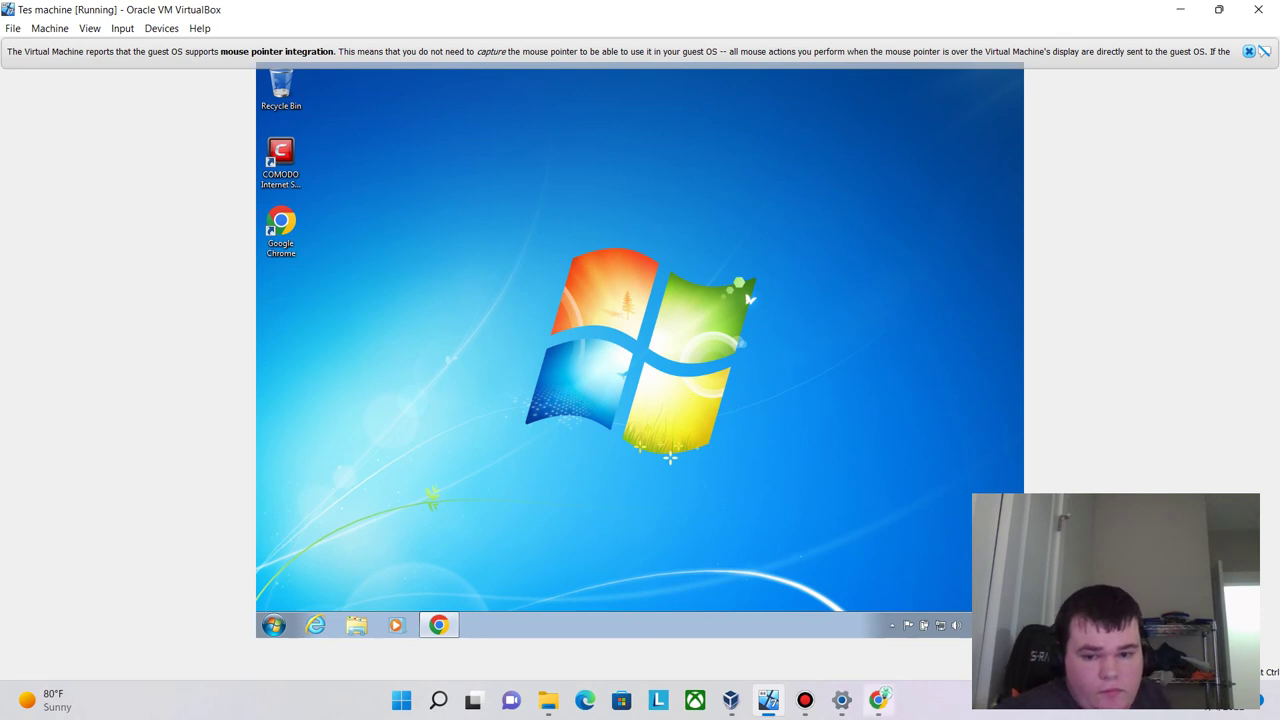
pyautogui.moveTo(805, 700)
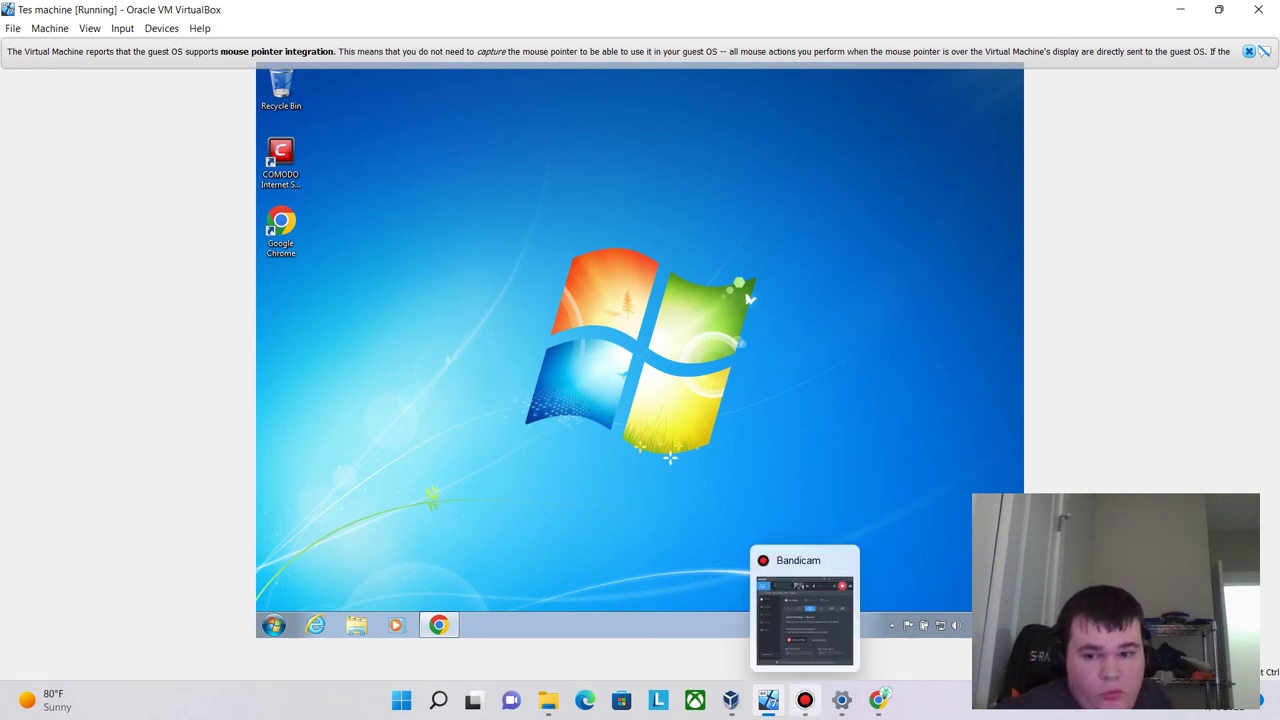
pyautogui.click(805, 700)
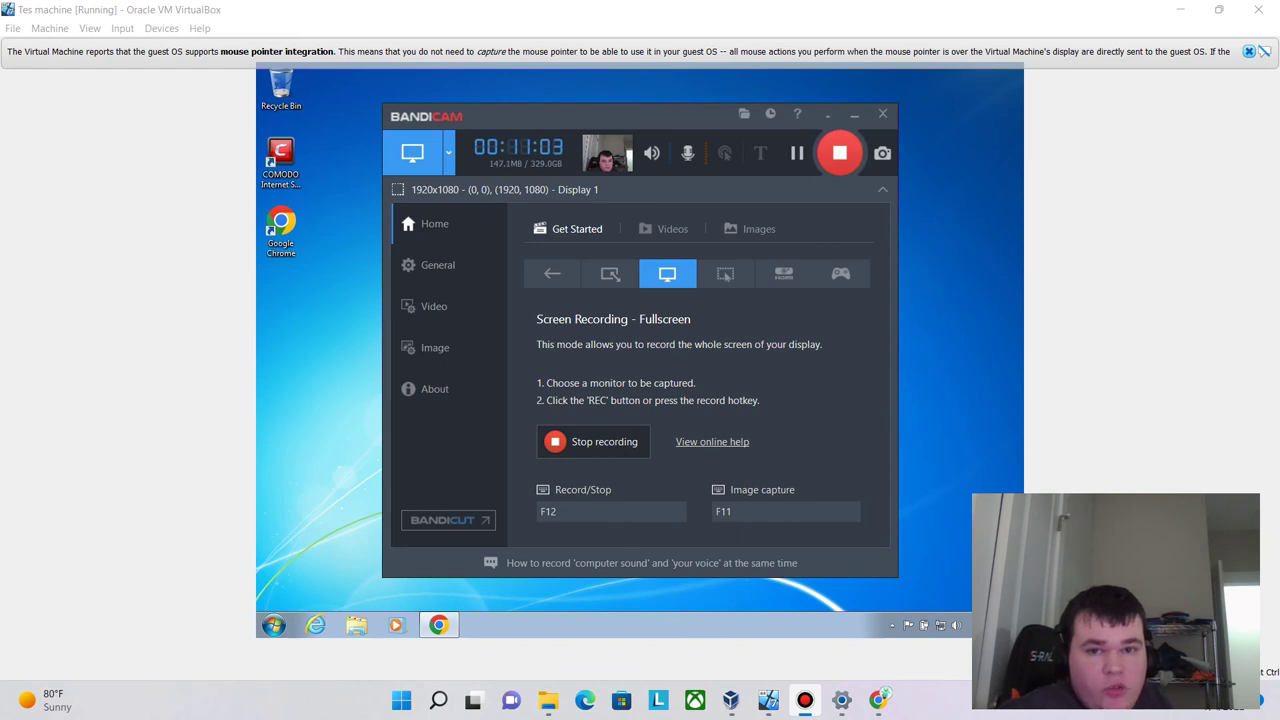
pyautogui.click(805, 700)
pyautogui.click(805, 700)
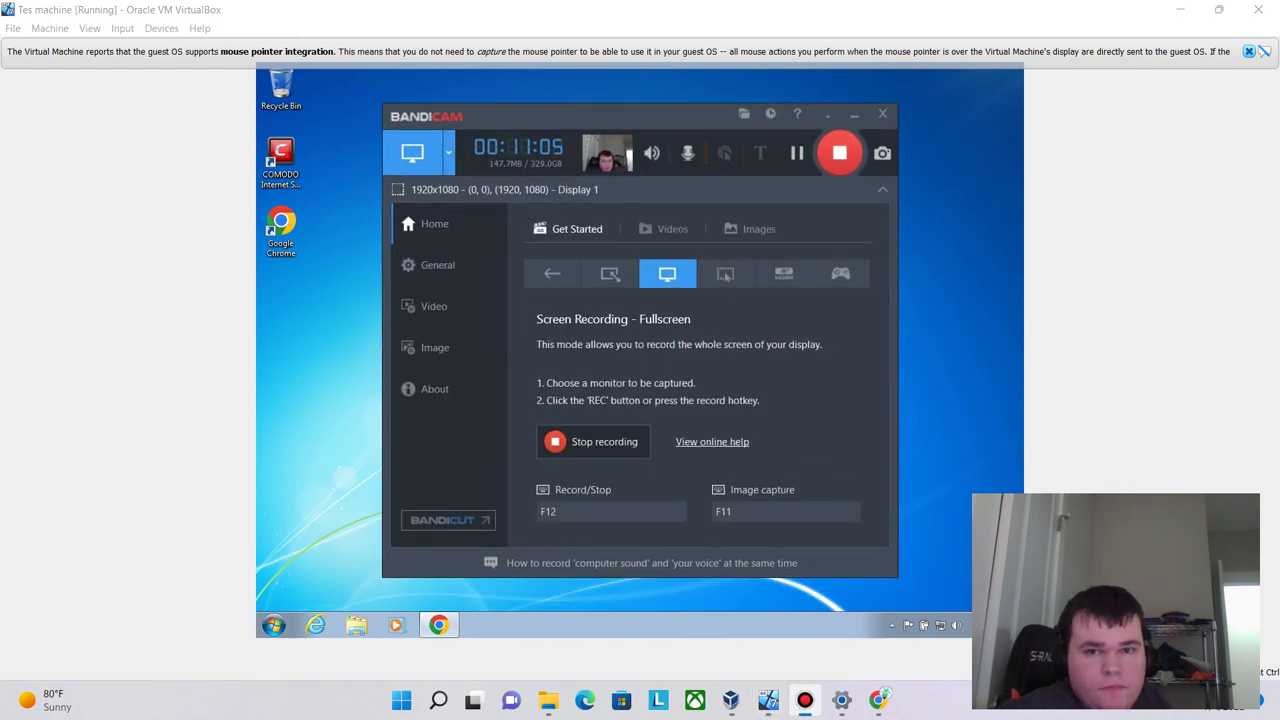